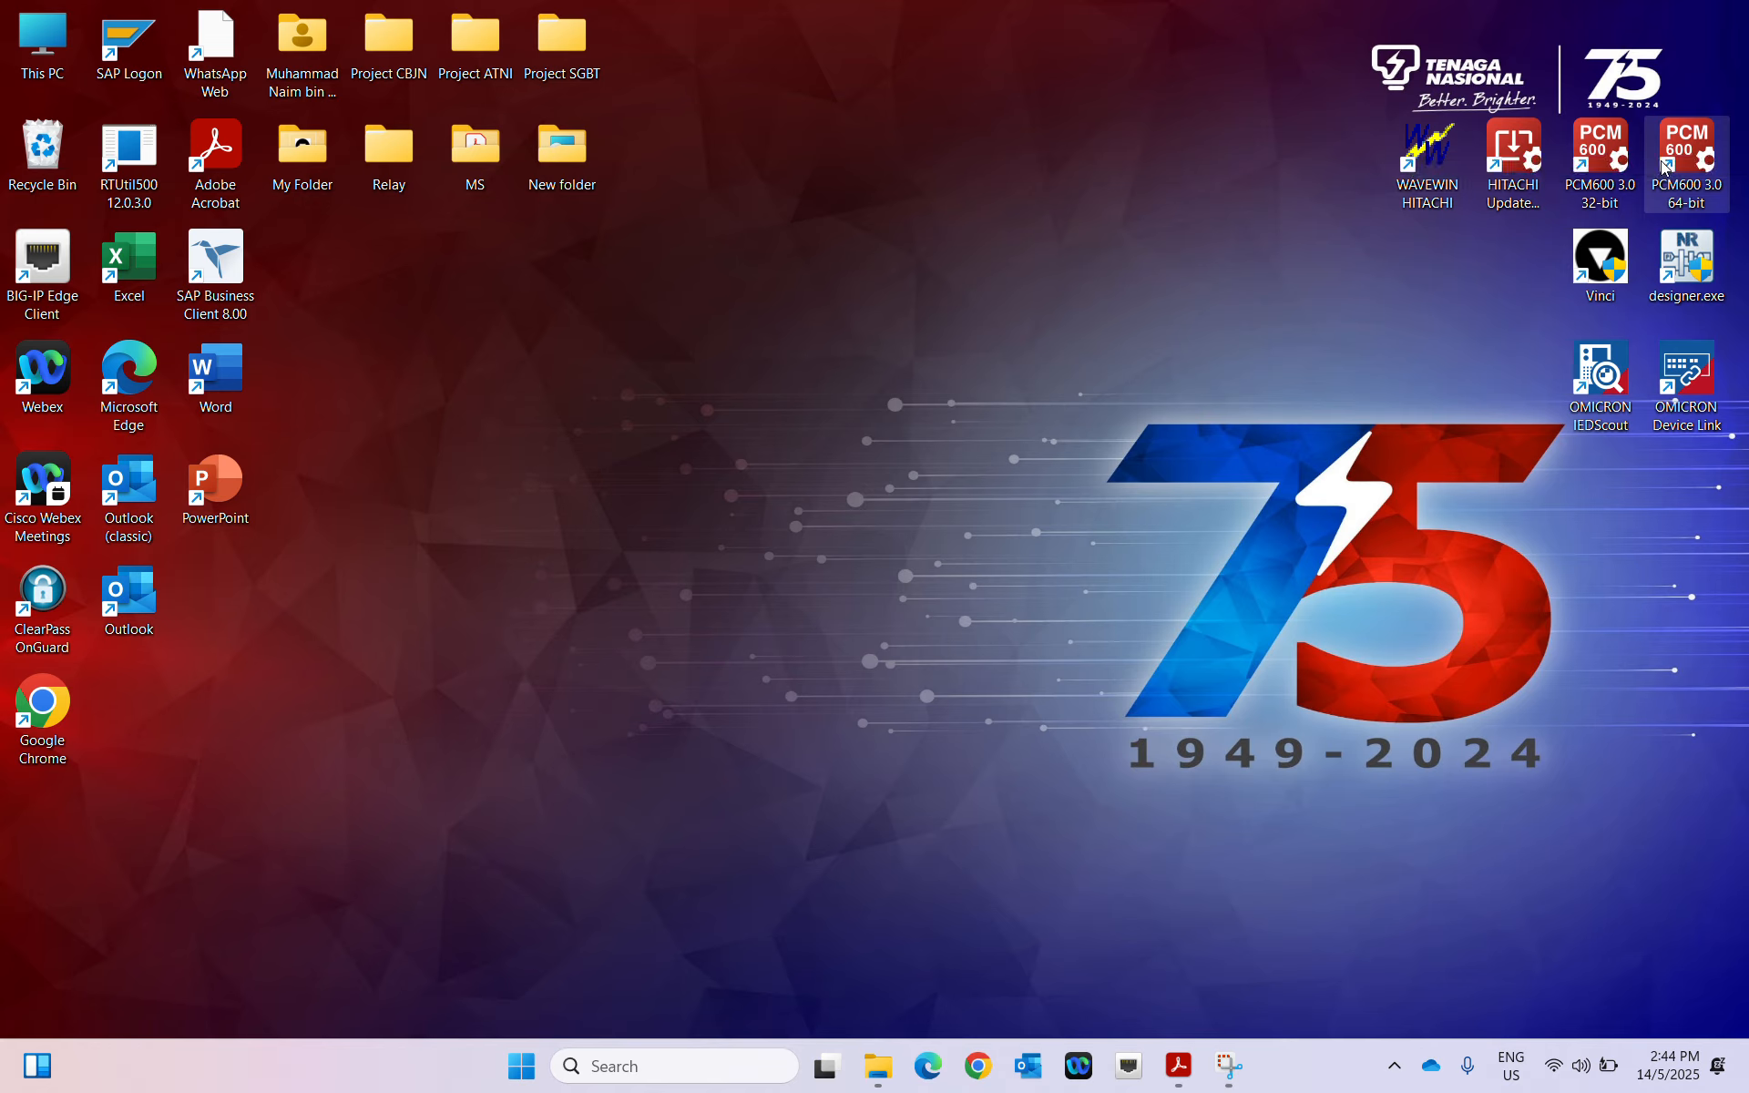
# Launch PCM600 3.0 64-bit and open the project manager
pyautogui.doubleClick(1663, 167)
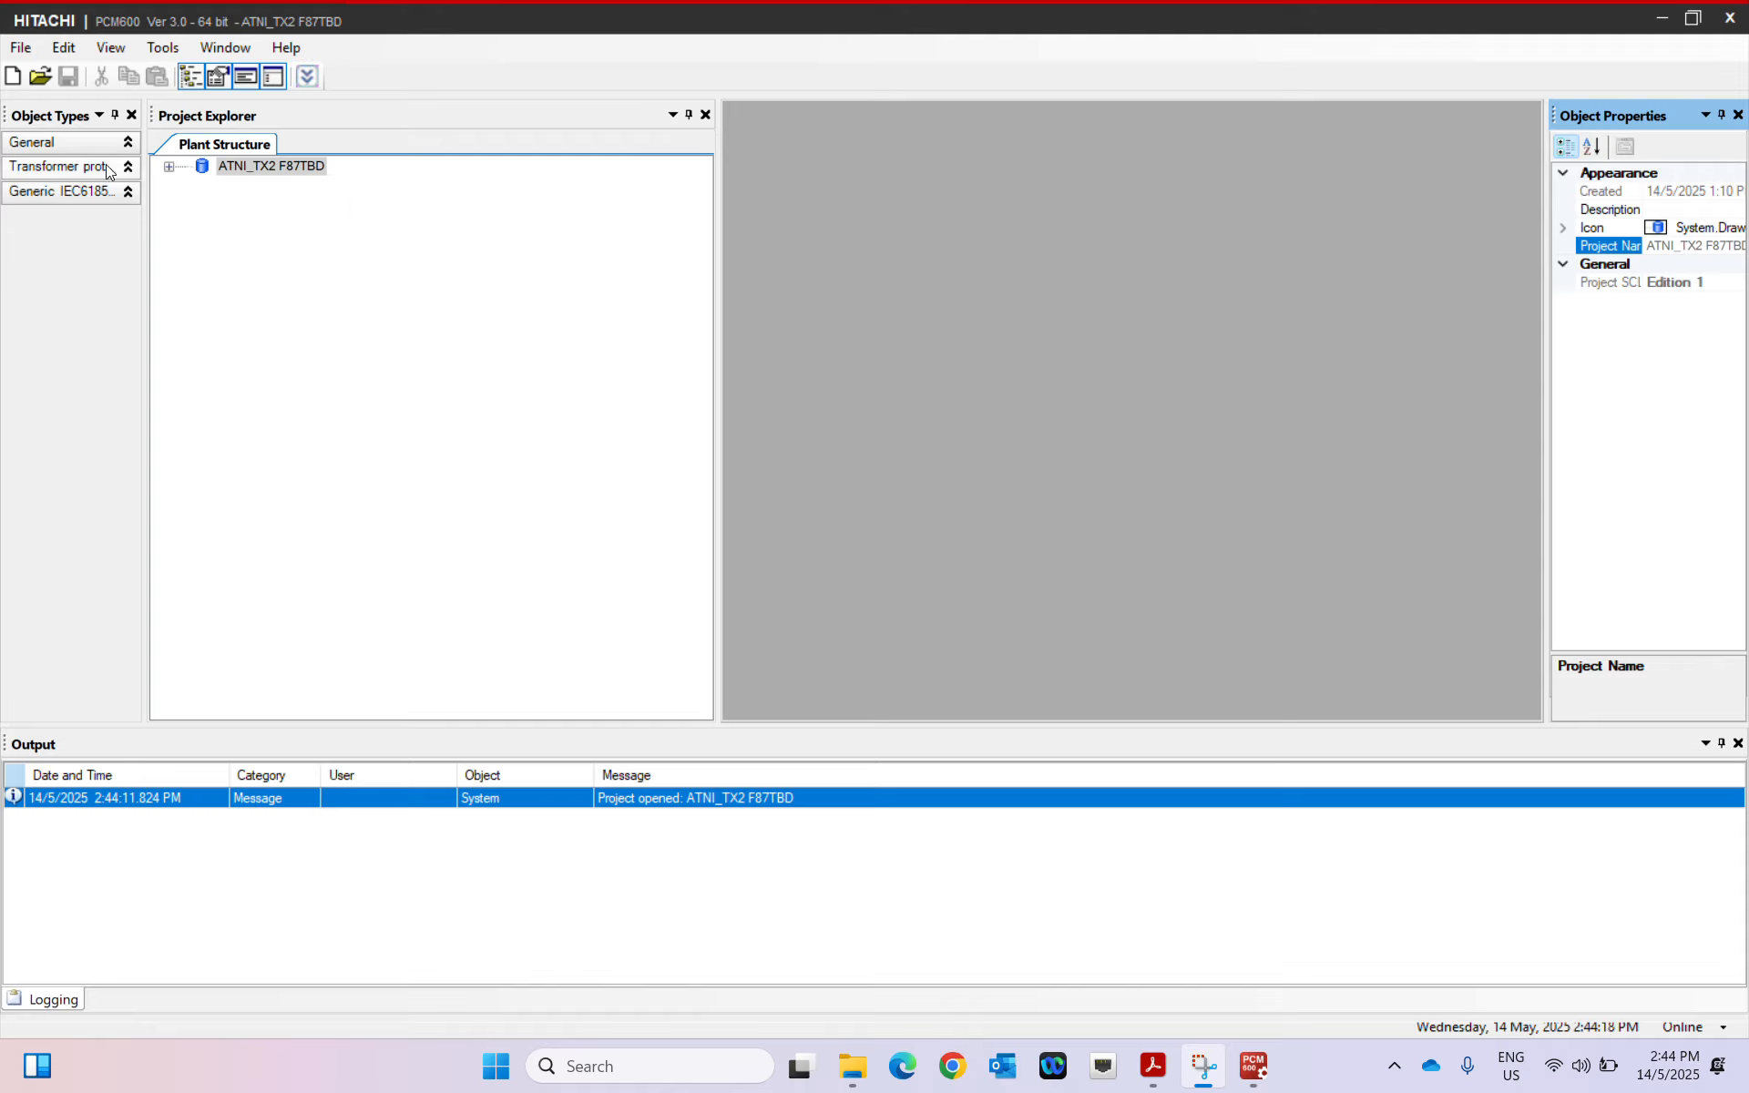
pyautogui.click(22, 49)
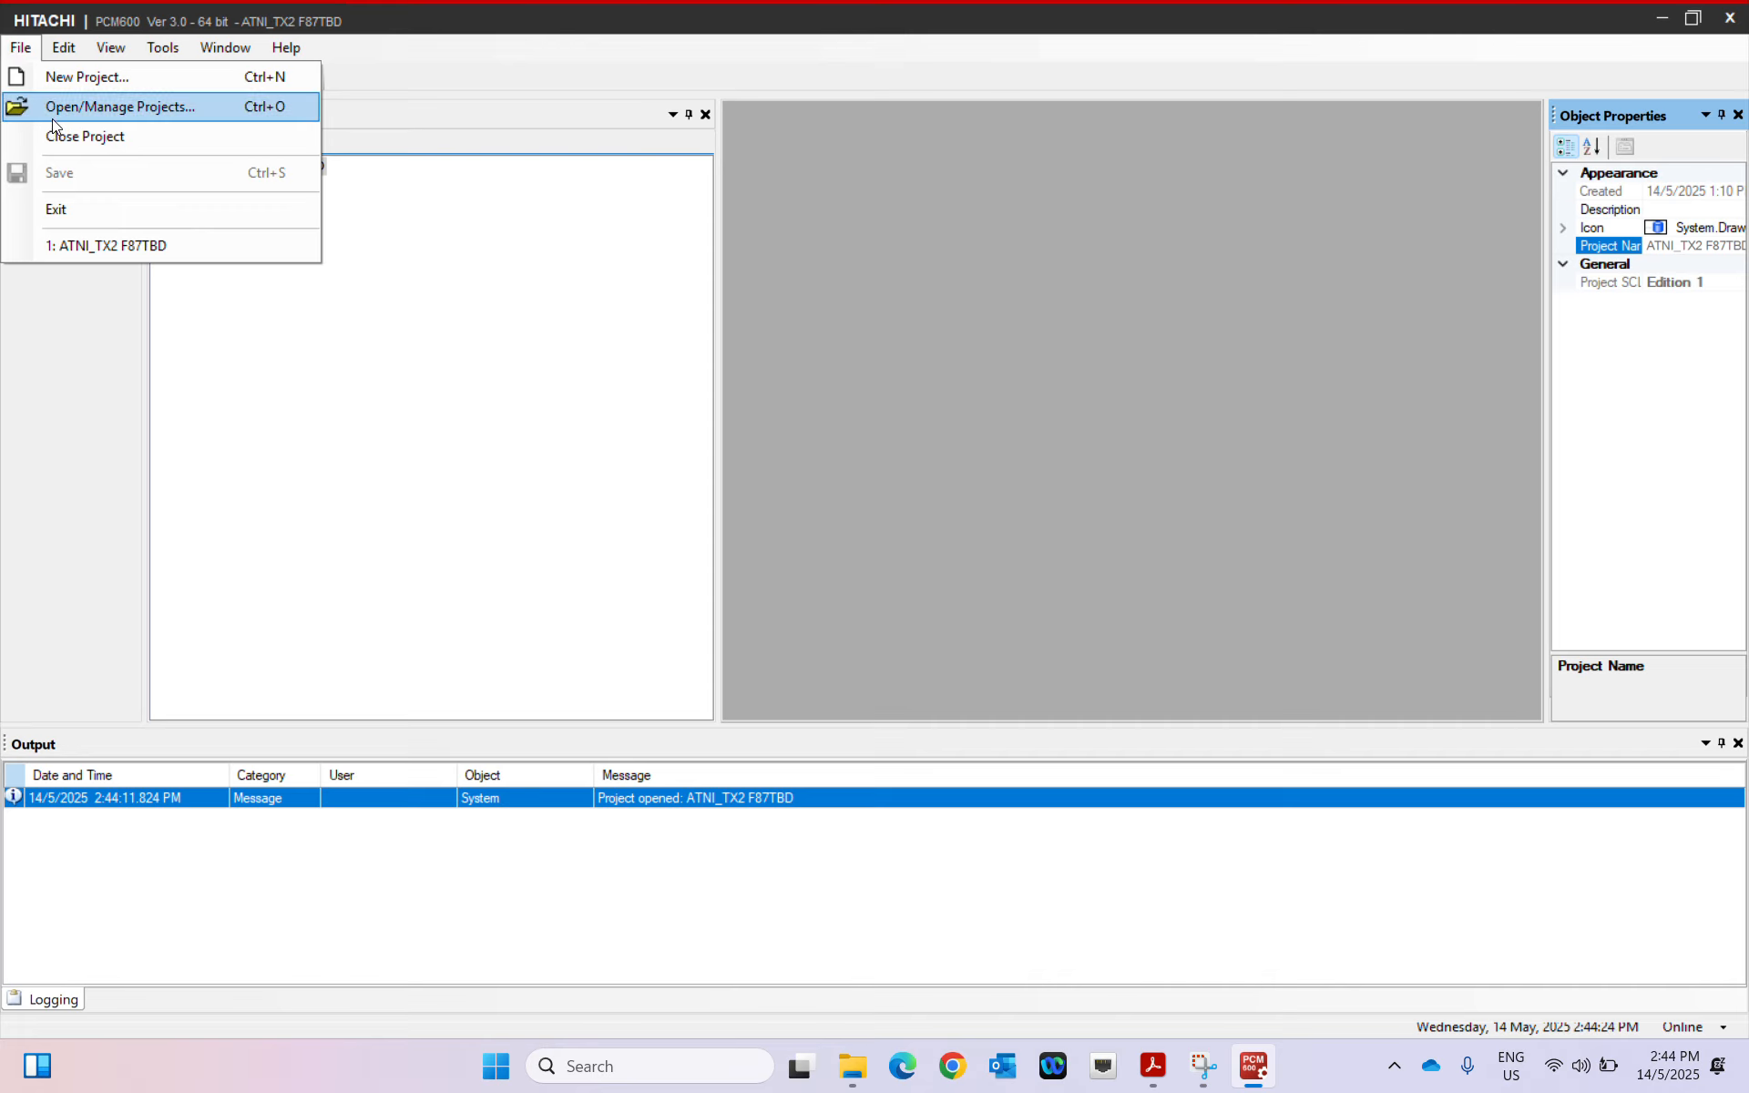
pyautogui.click(48, 111)
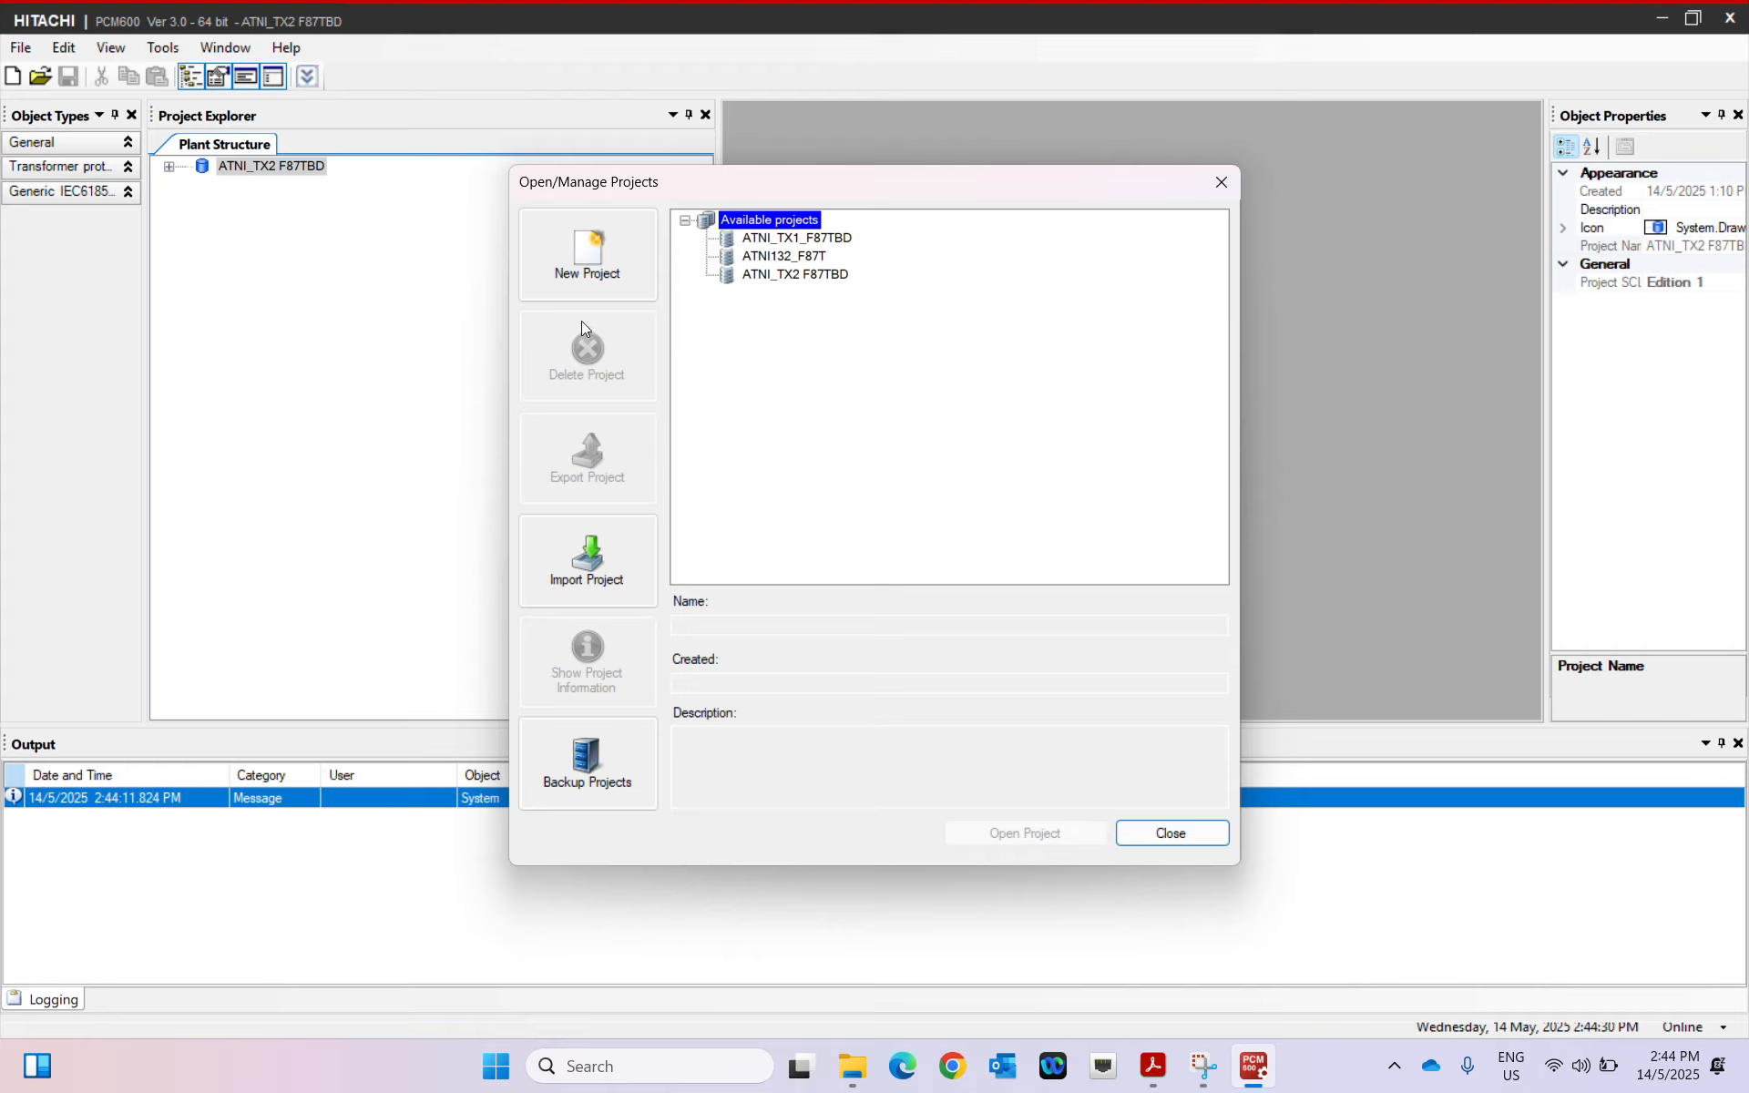
pyautogui.click(799, 350)
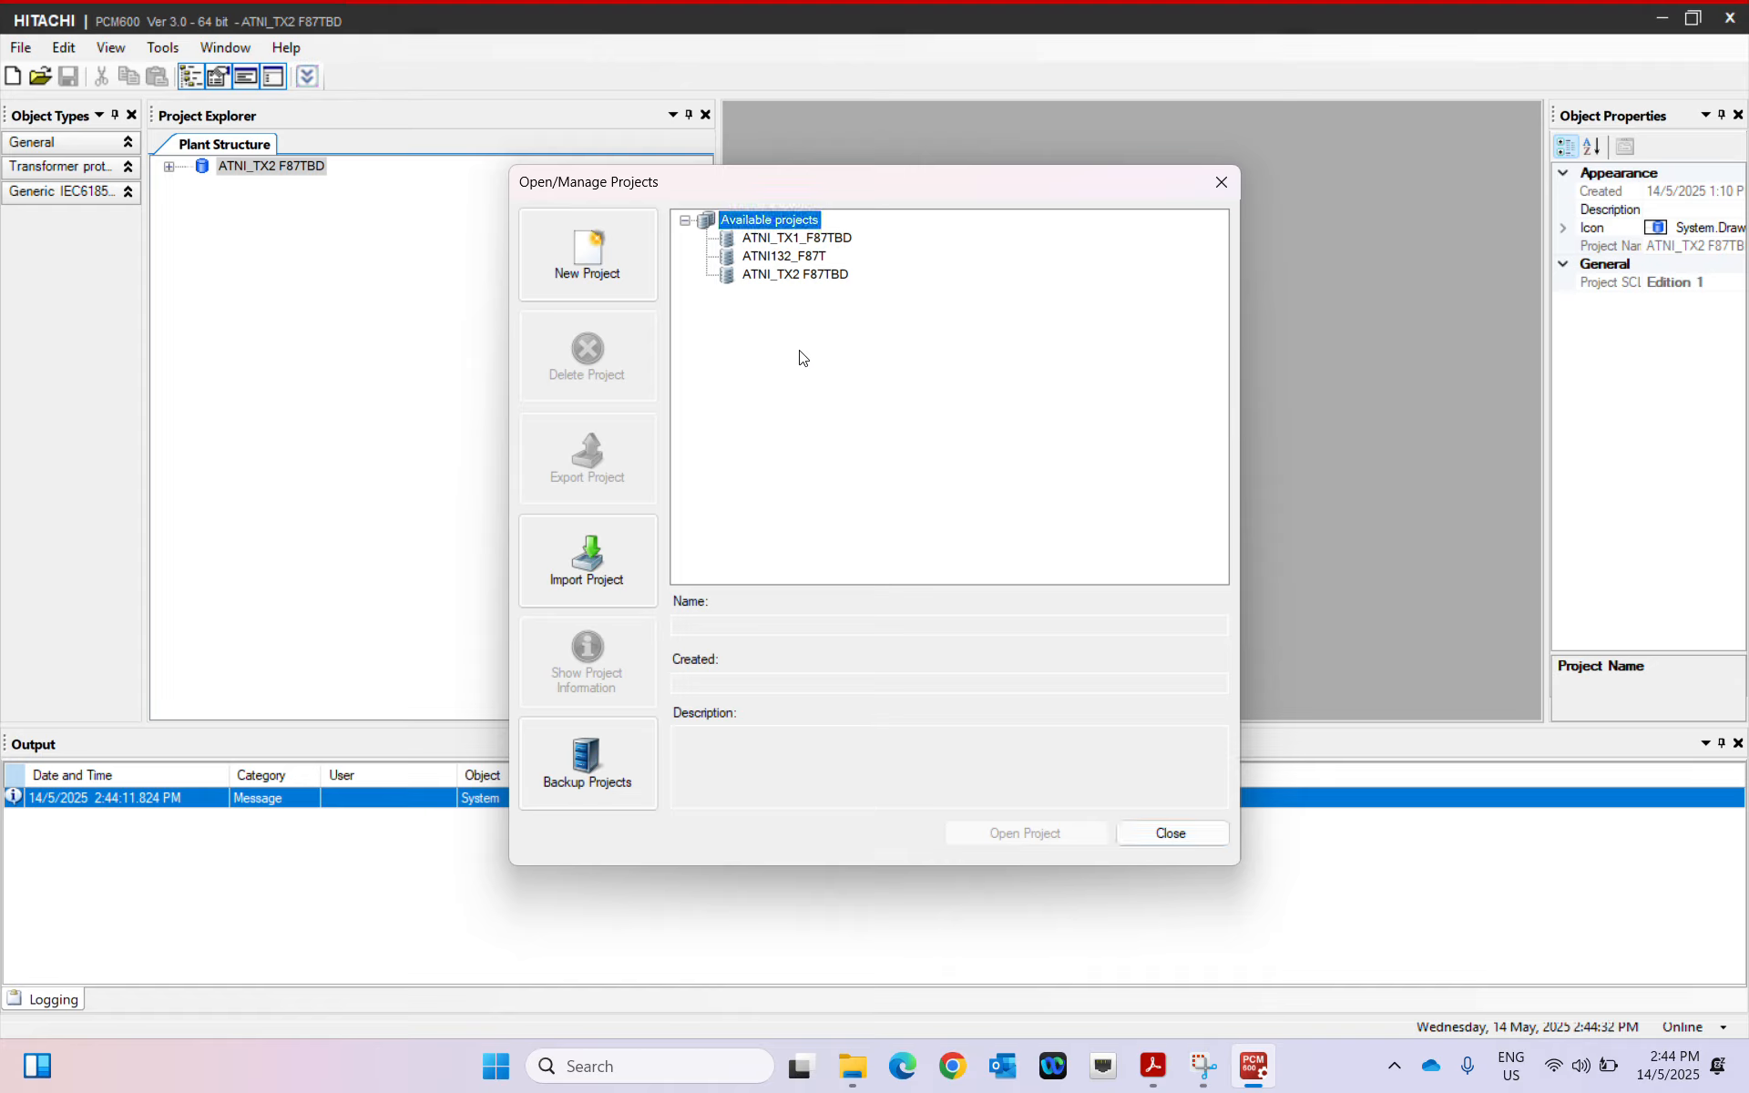
# Close the open project and import ATNI132_F87T_SDV_R1.hpcmp from the F87T_RET670 folder inside 240915_SDV
pyautogui.click(611, 561)
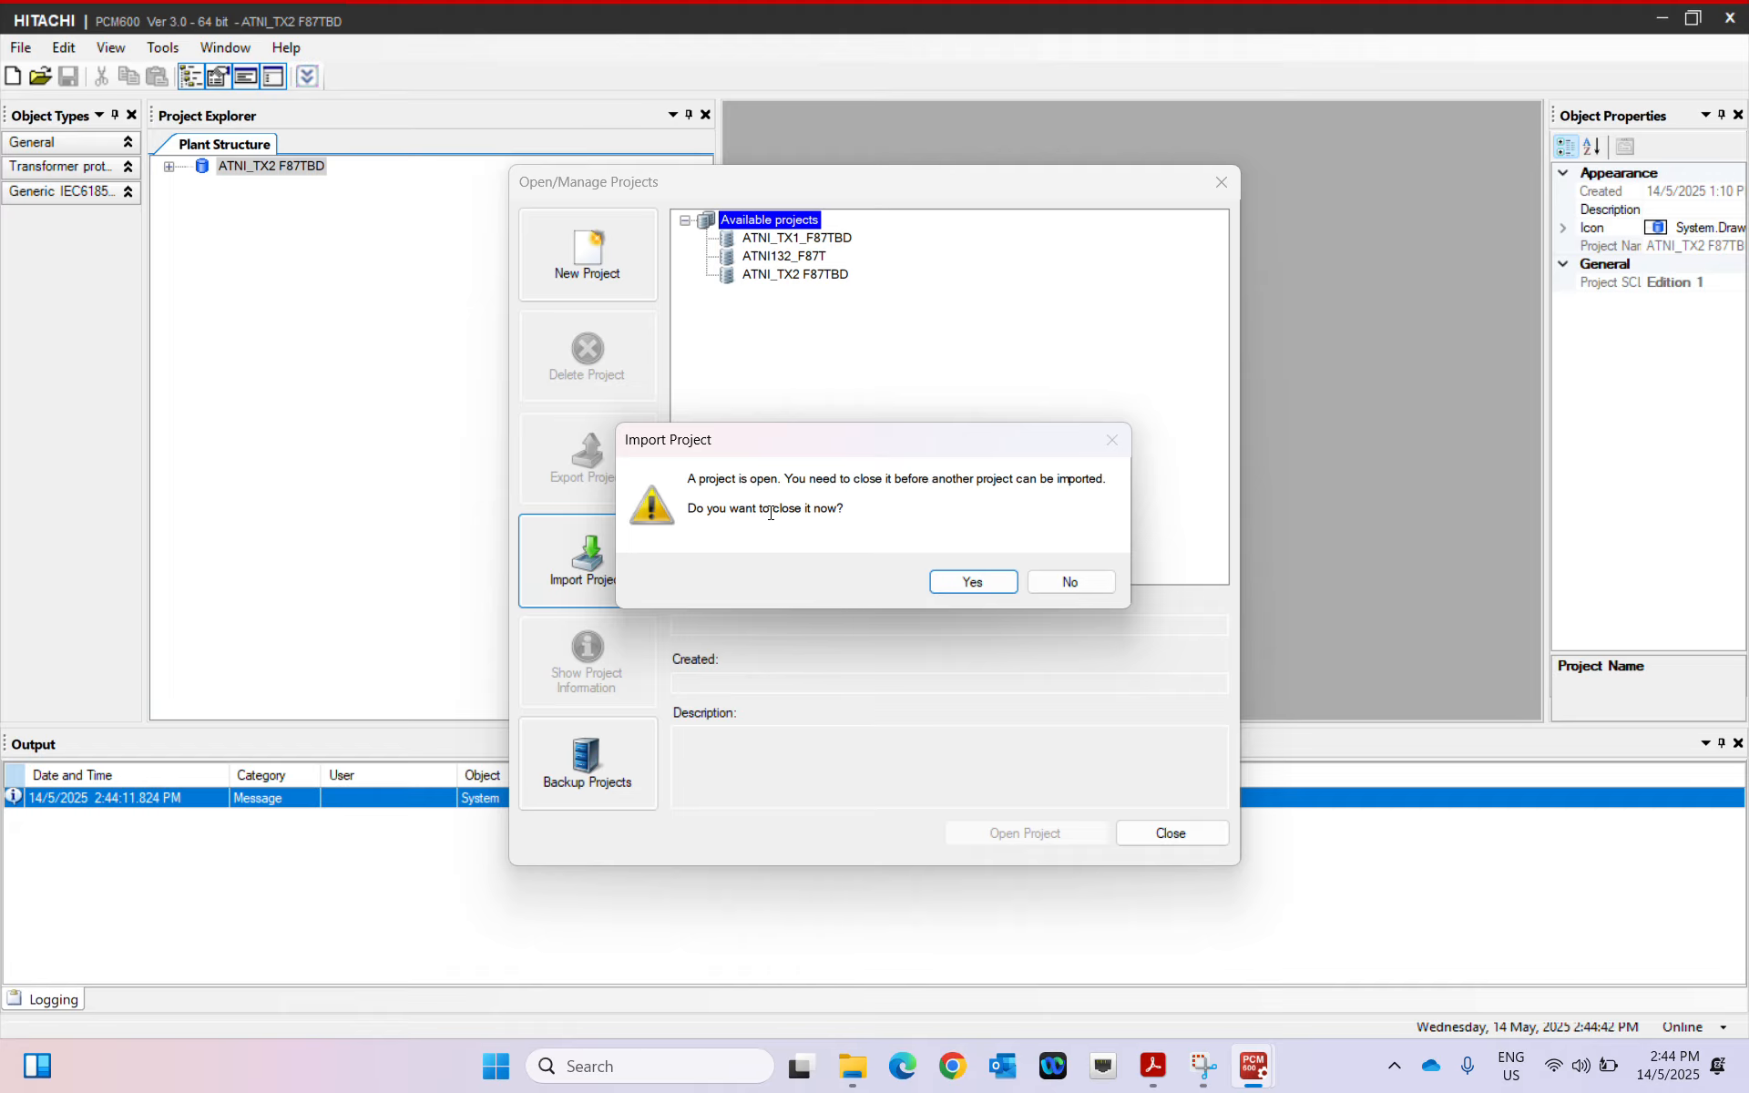
pyautogui.click(975, 581)
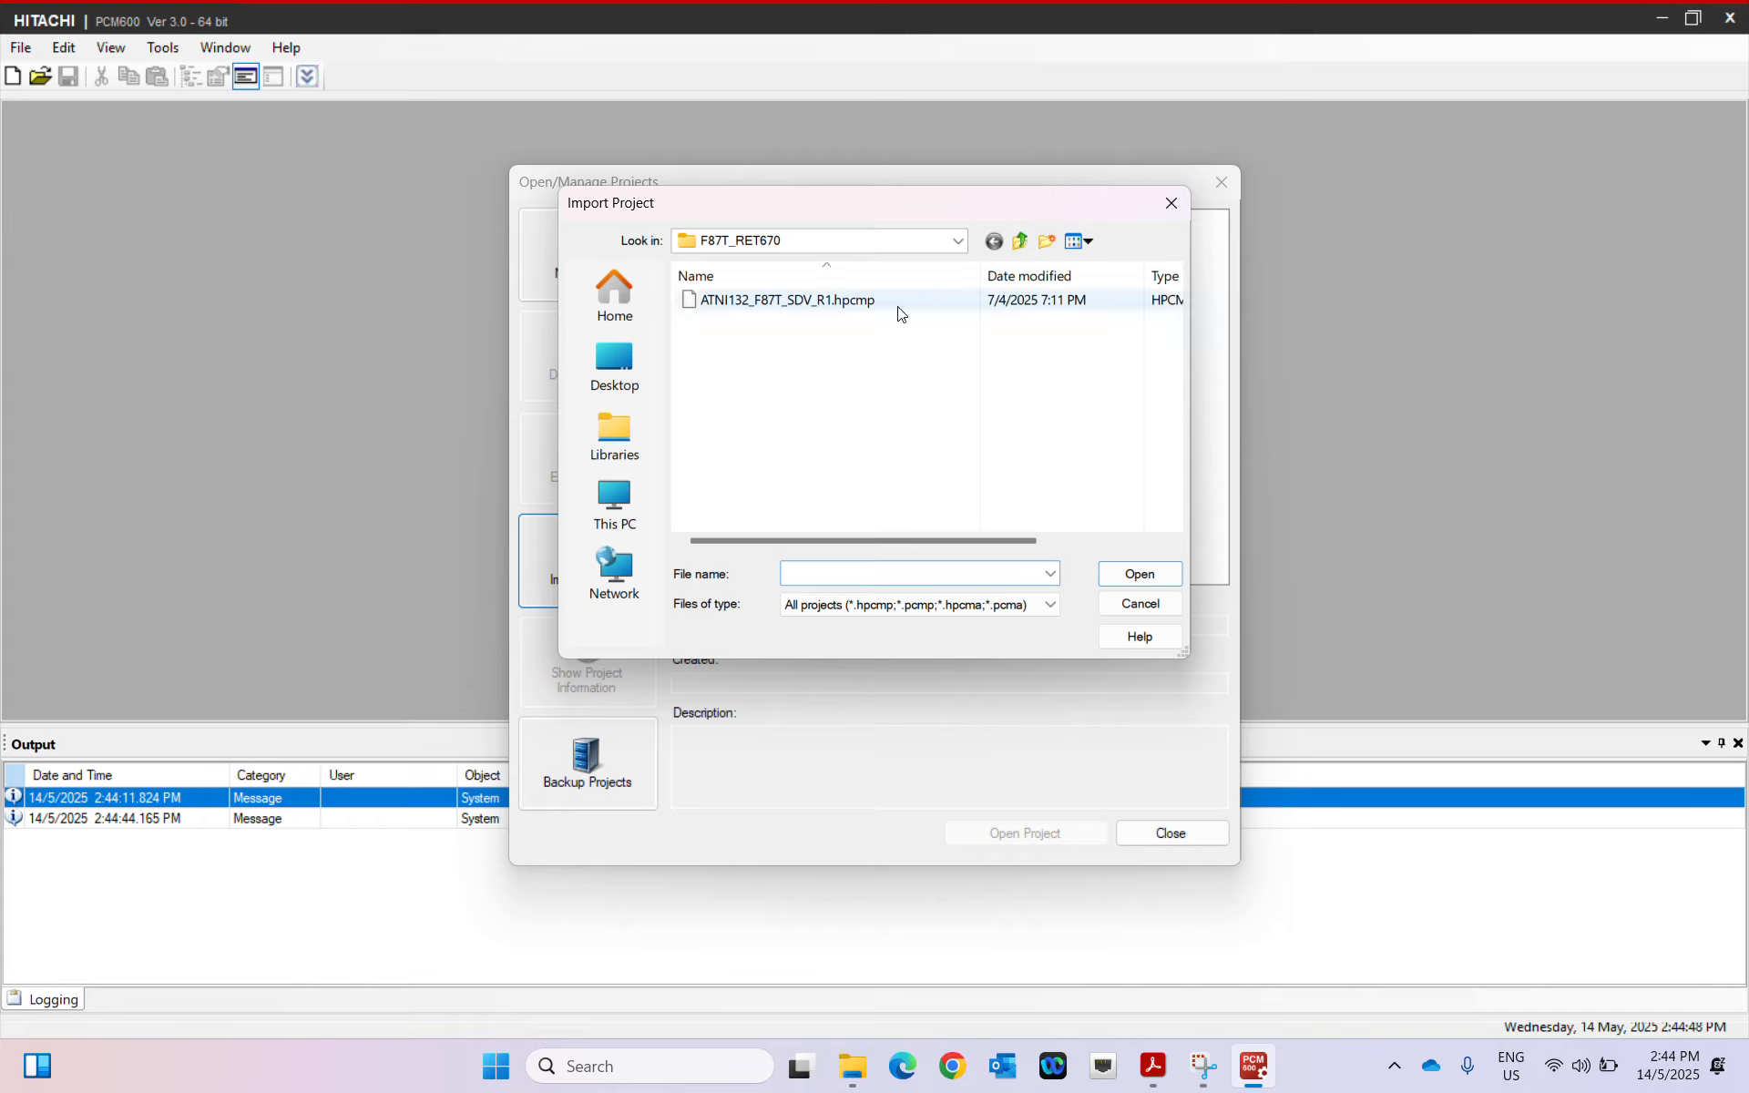
pyautogui.click(1019, 246)
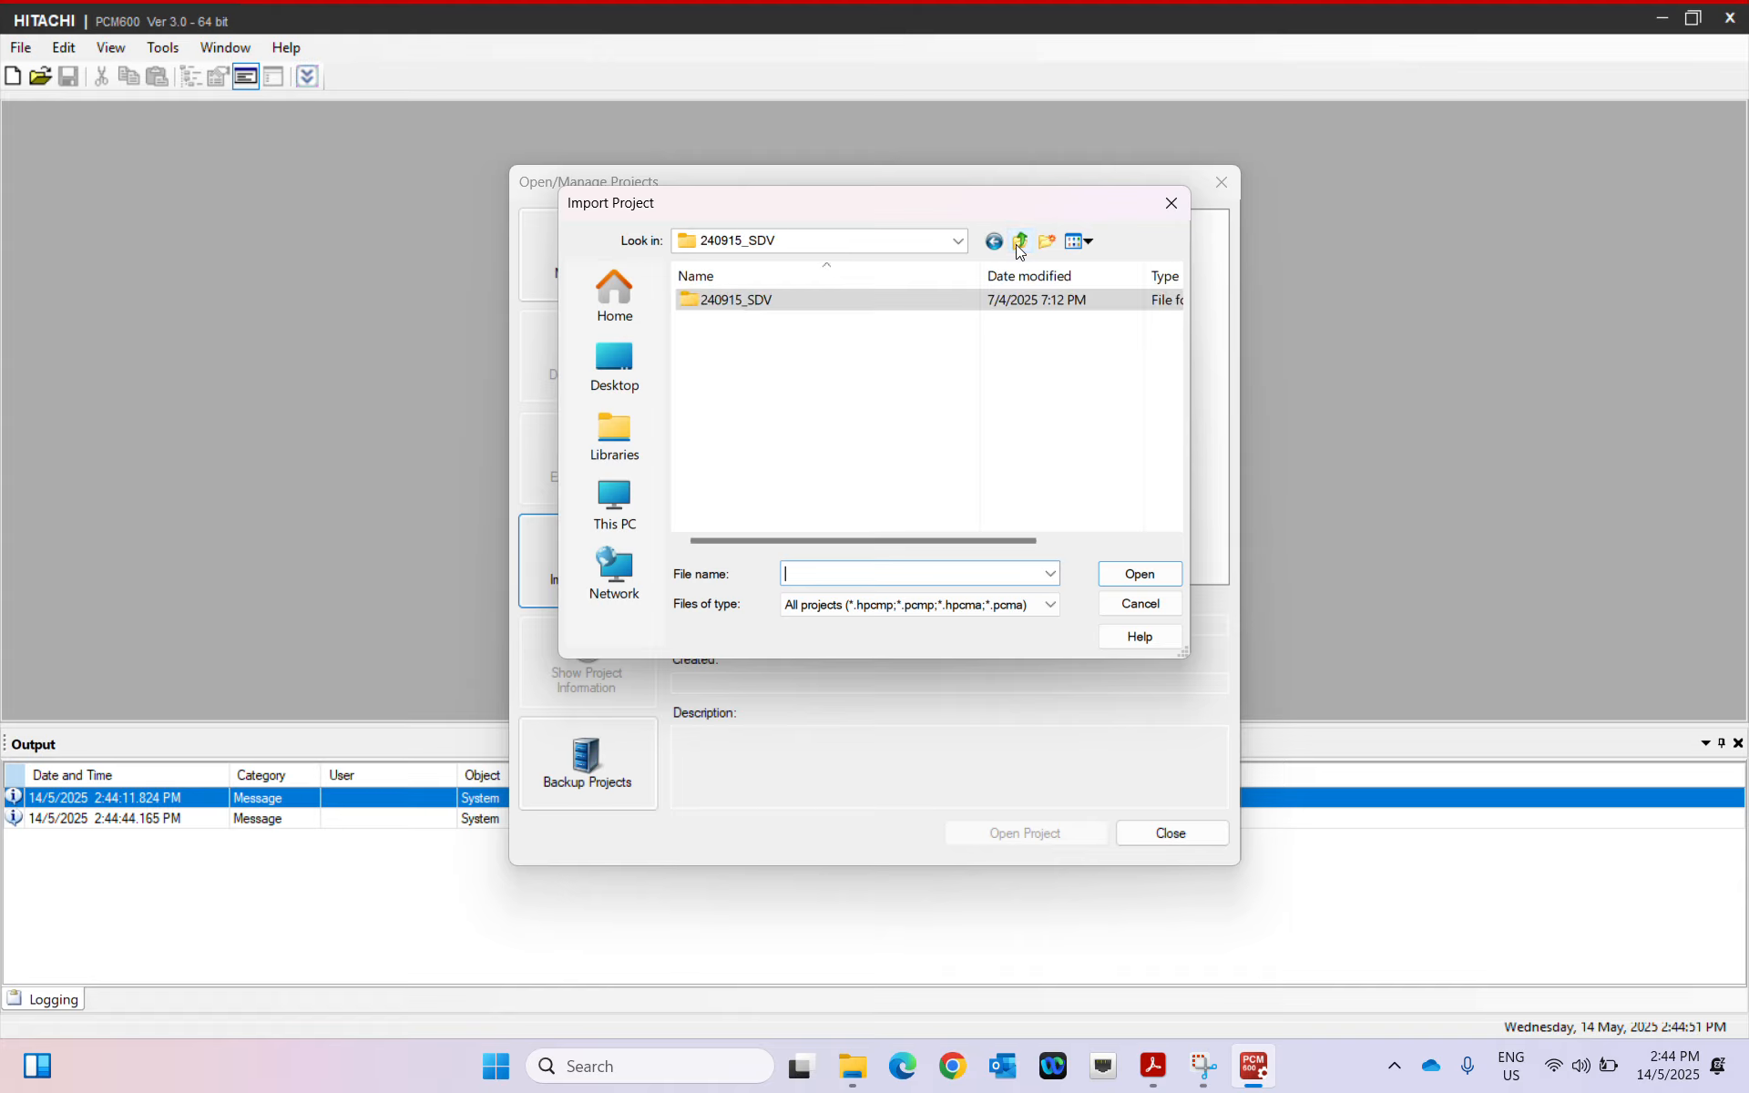
pyautogui.click(1020, 244)
pyautogui.doubleClick(720, 308)
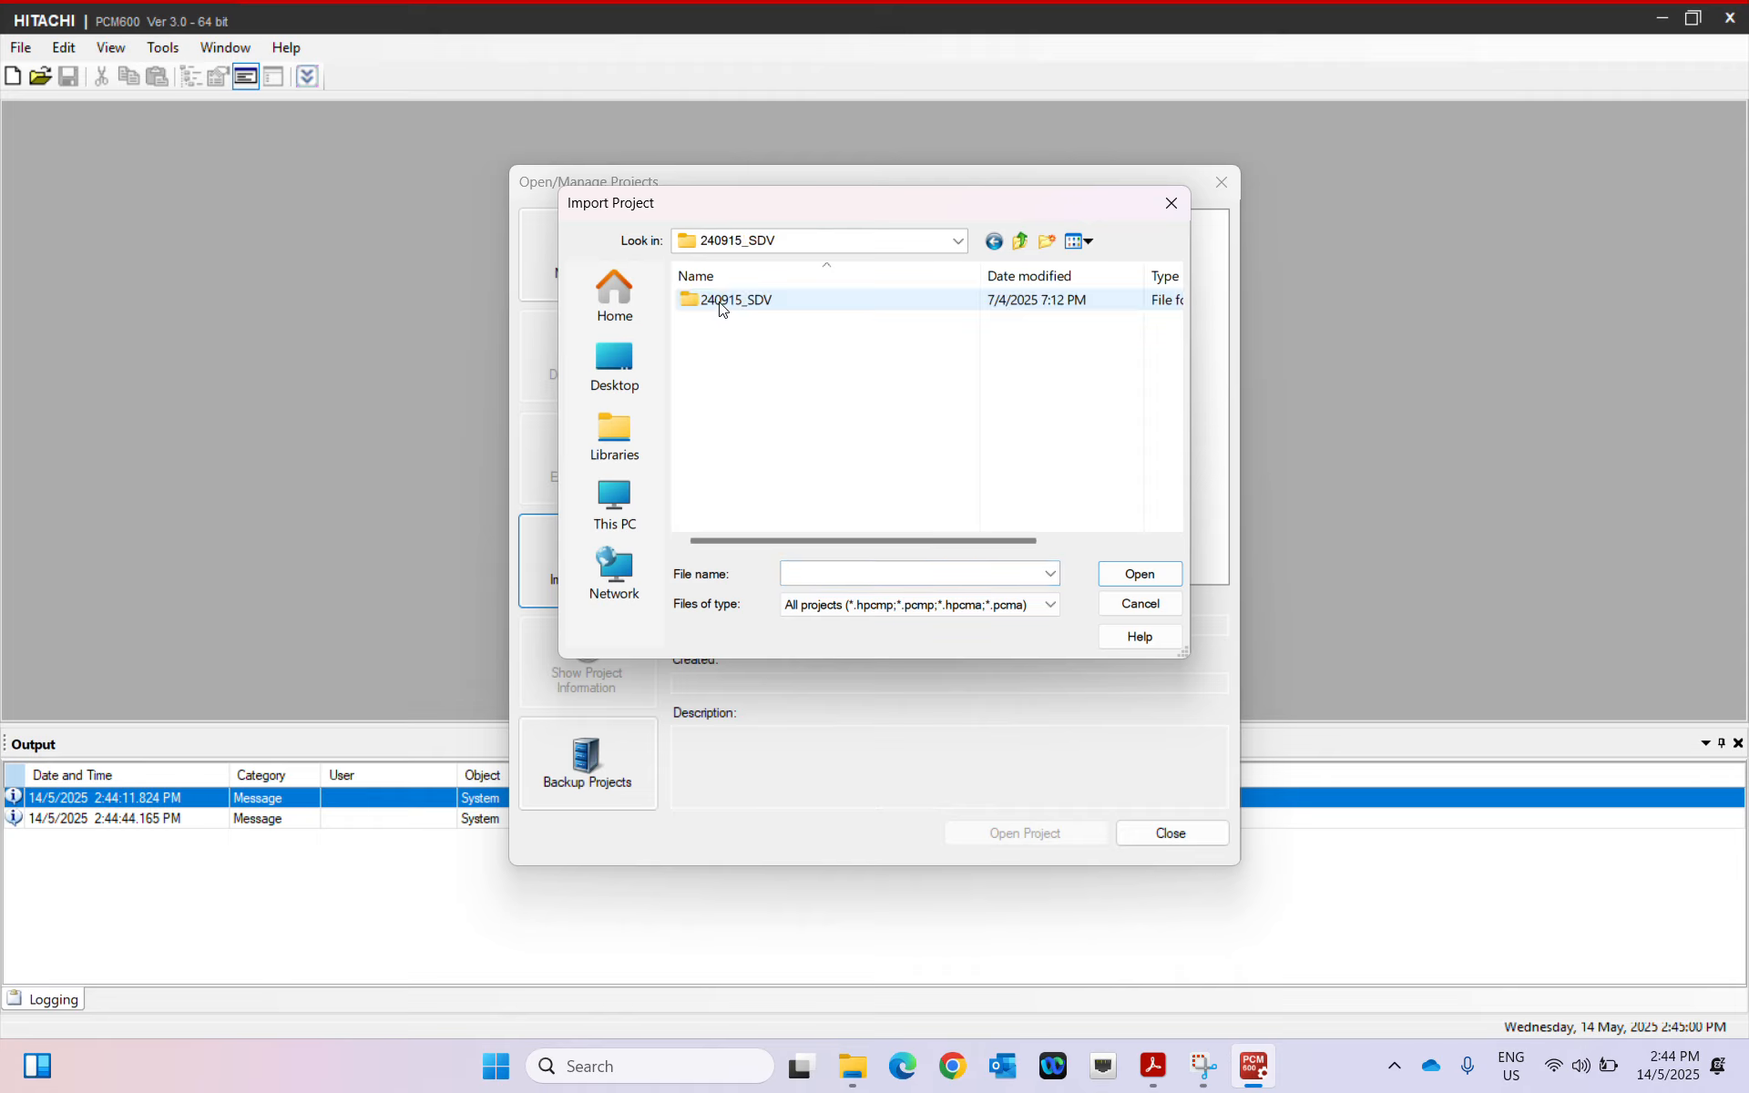
pyautogui.doubleClick(722, 307)
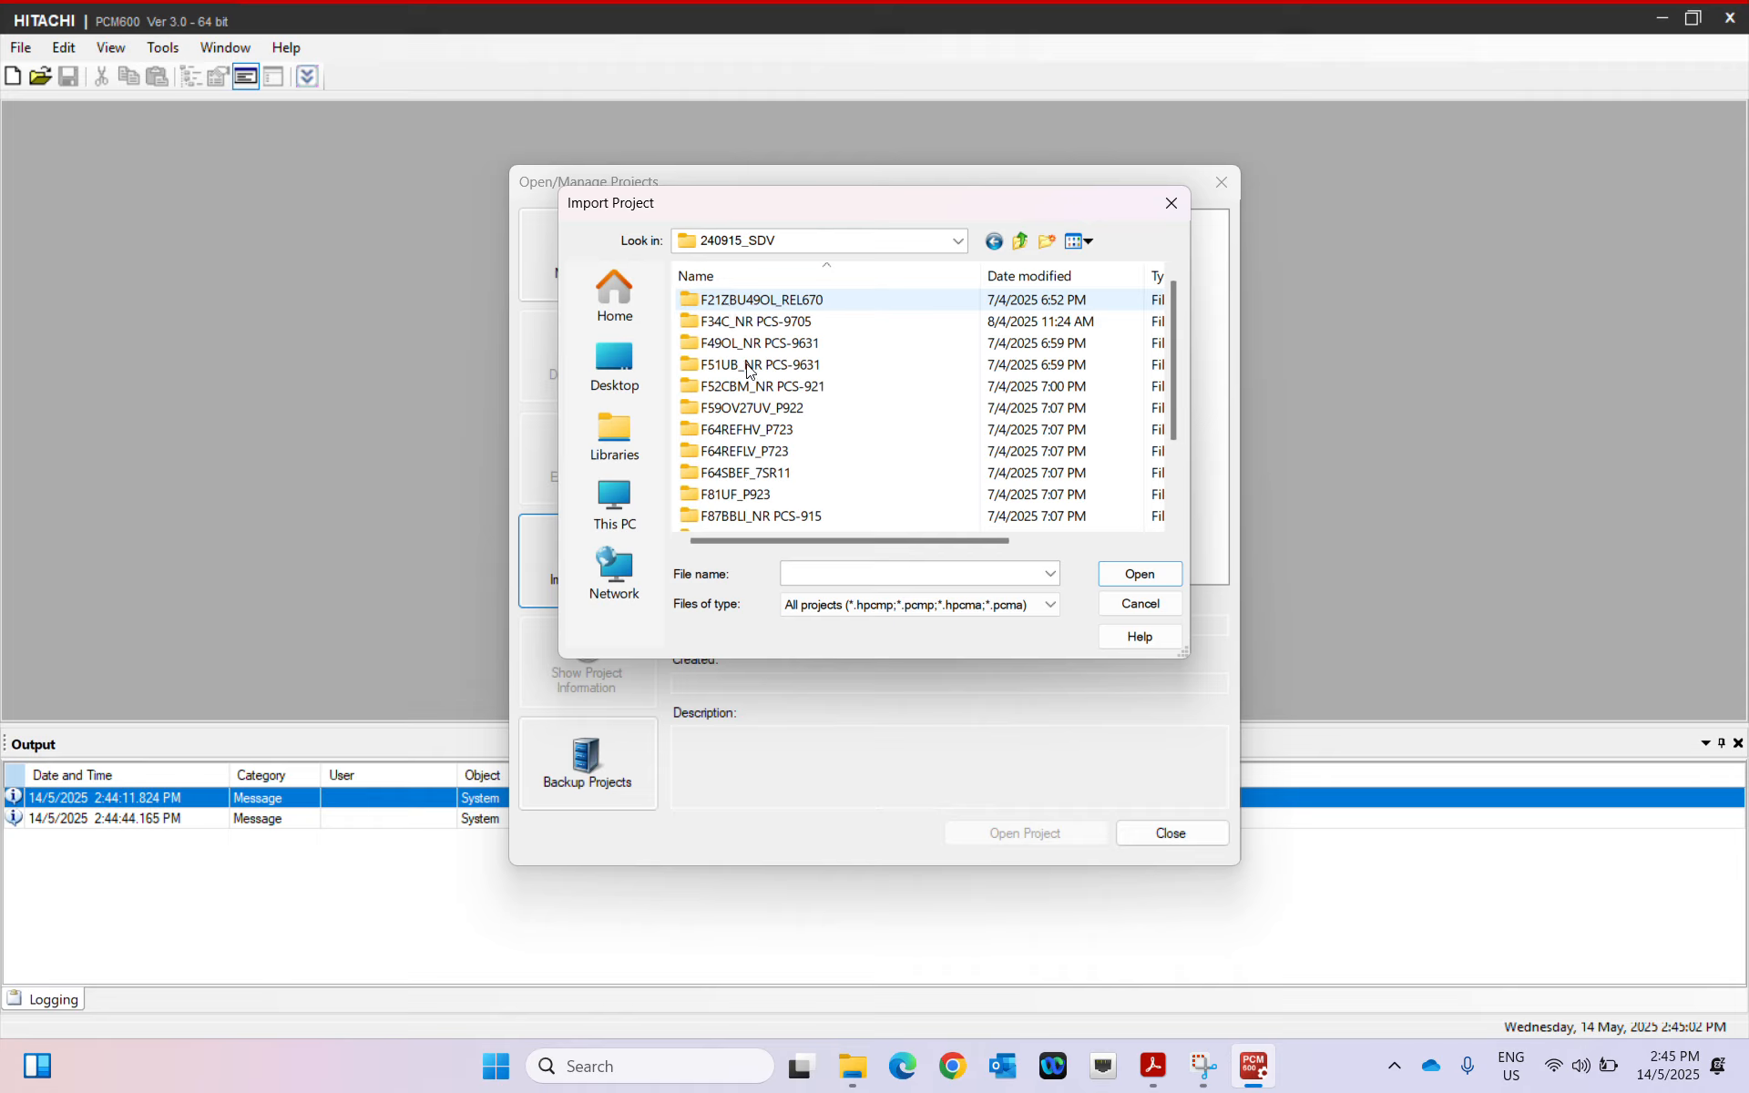
pyautogui.moveTo(1175, 374); pyautogui.dragTo(1174, 452)
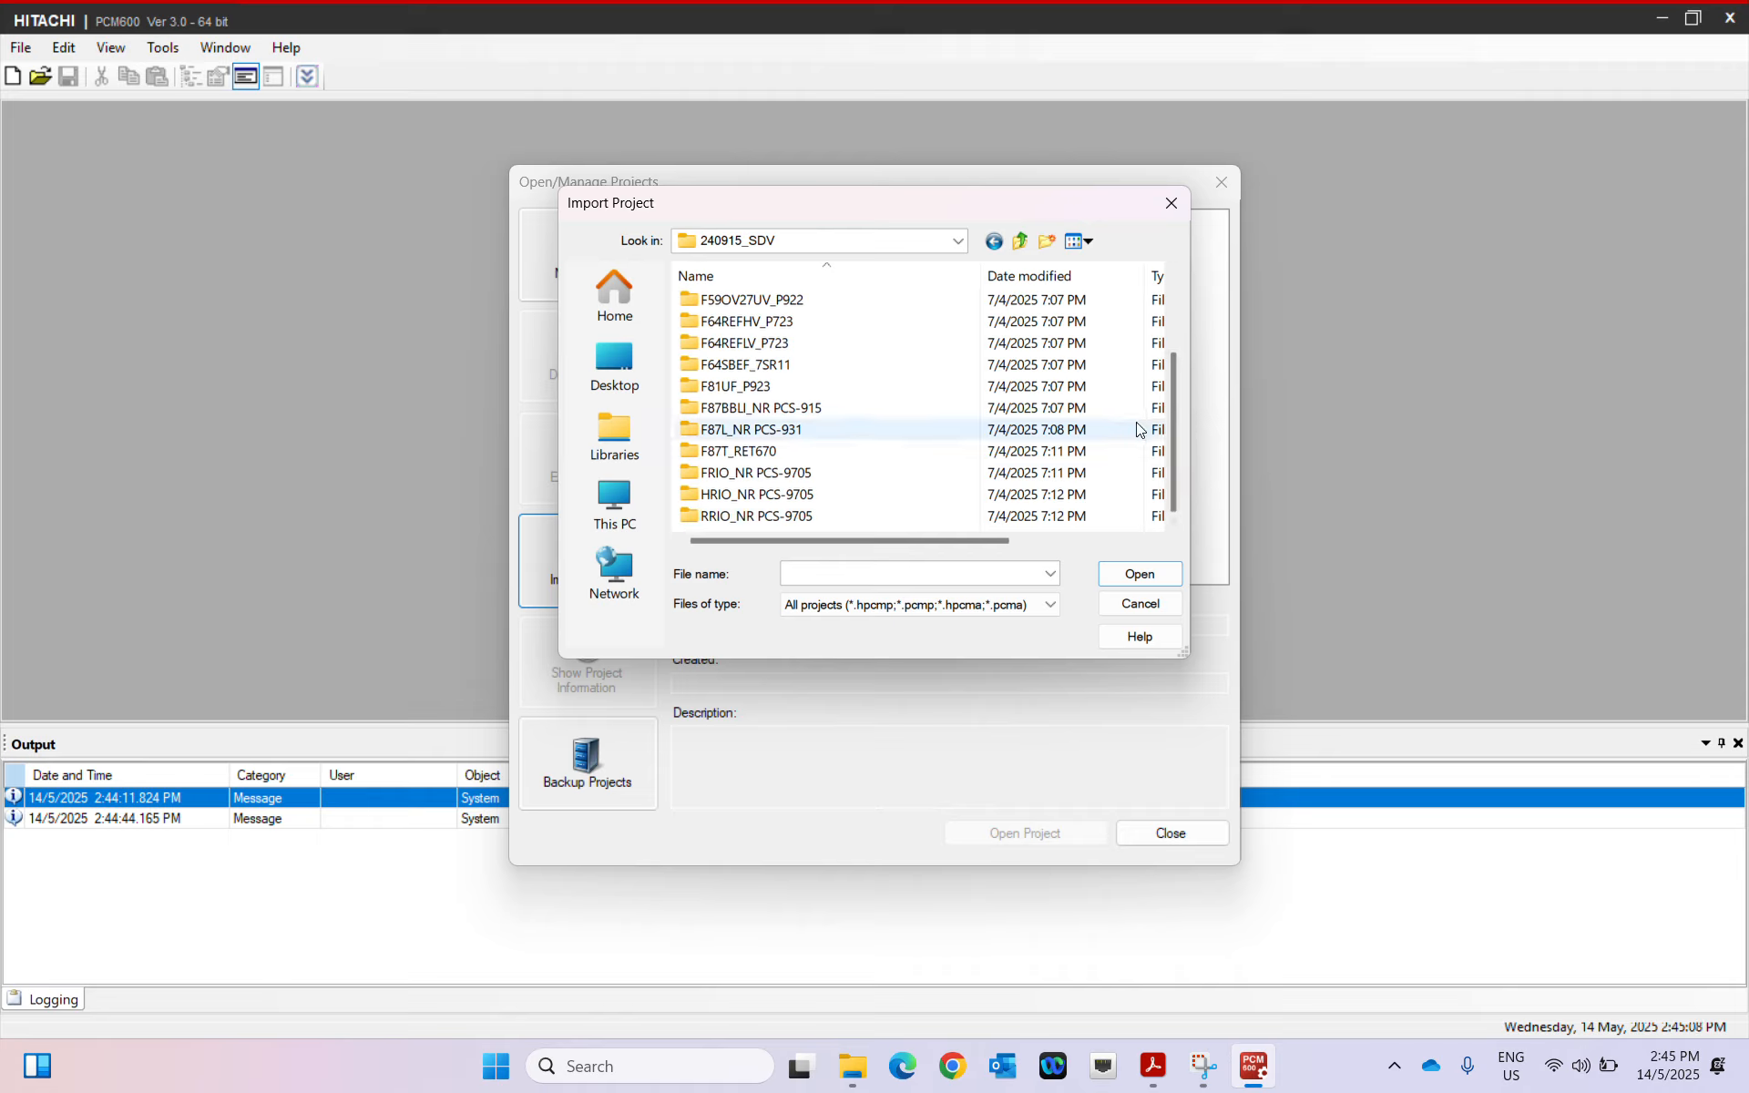
pyautogui.click(782, 453)
pyautogui.doubleClick(780, 450)
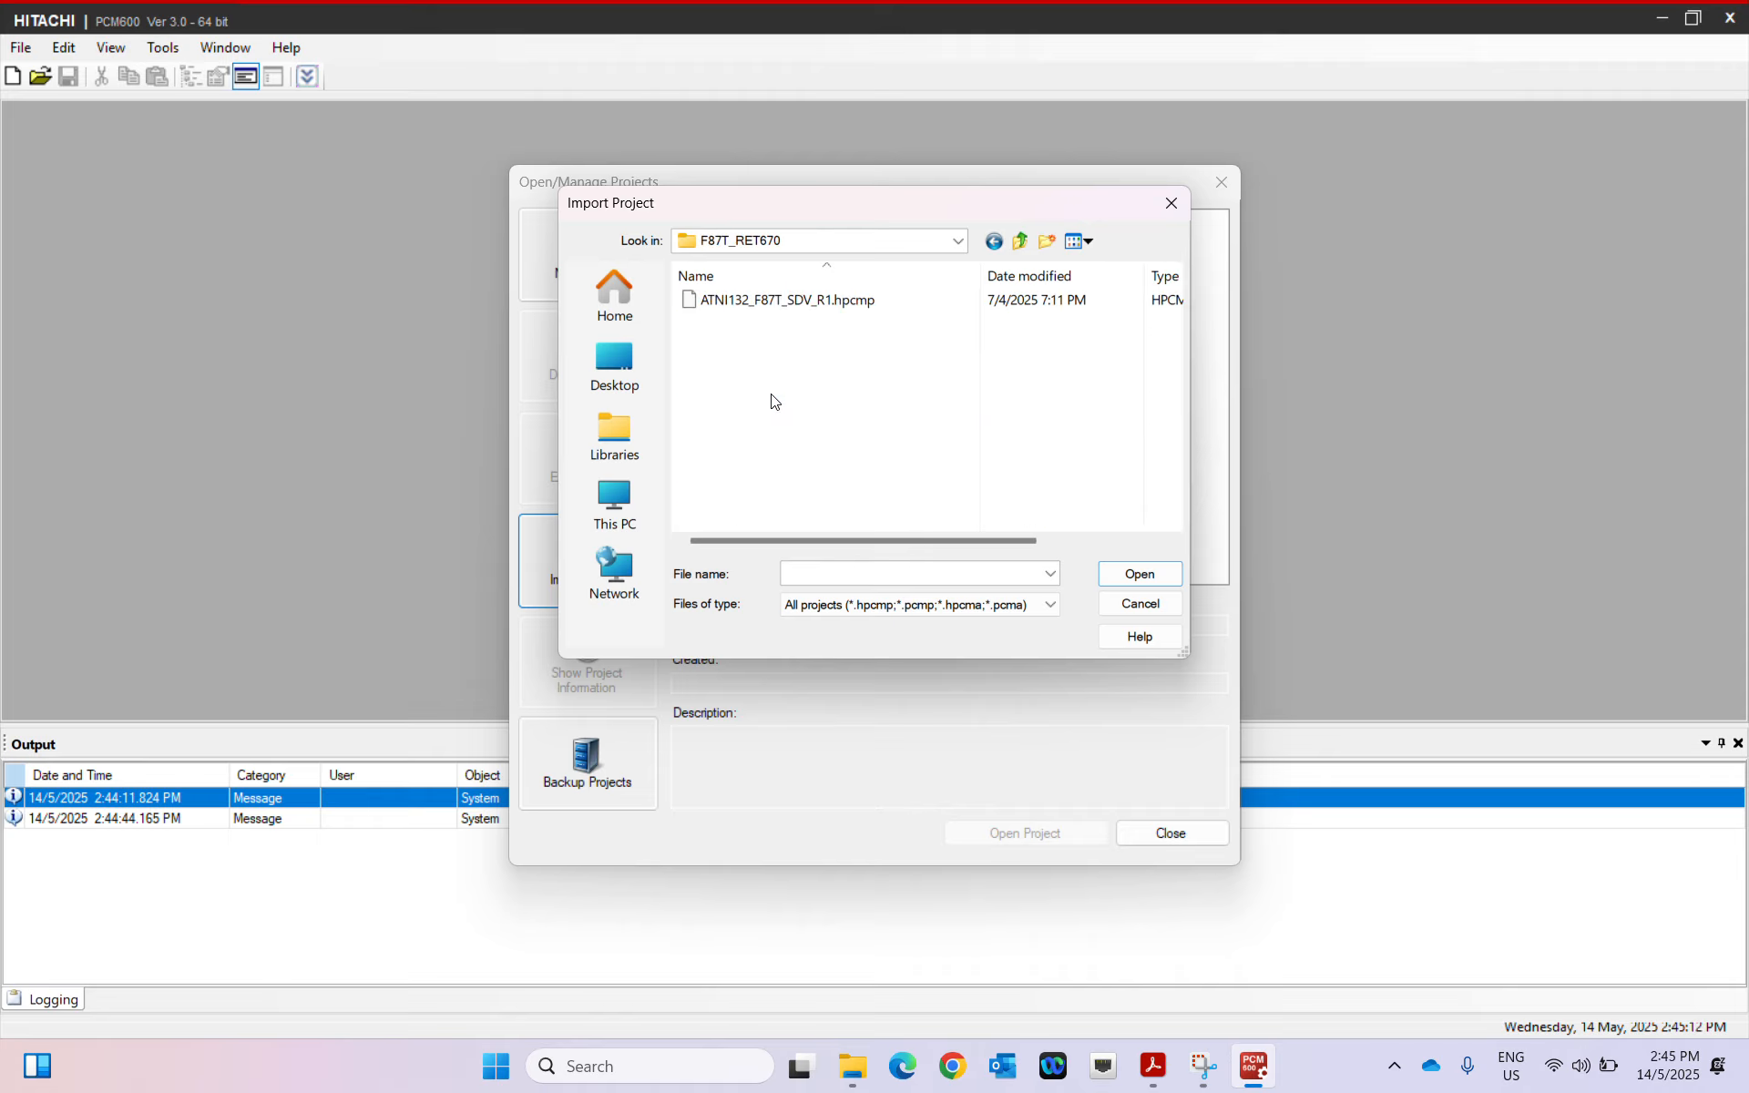
pyautogui.click(749, 308)
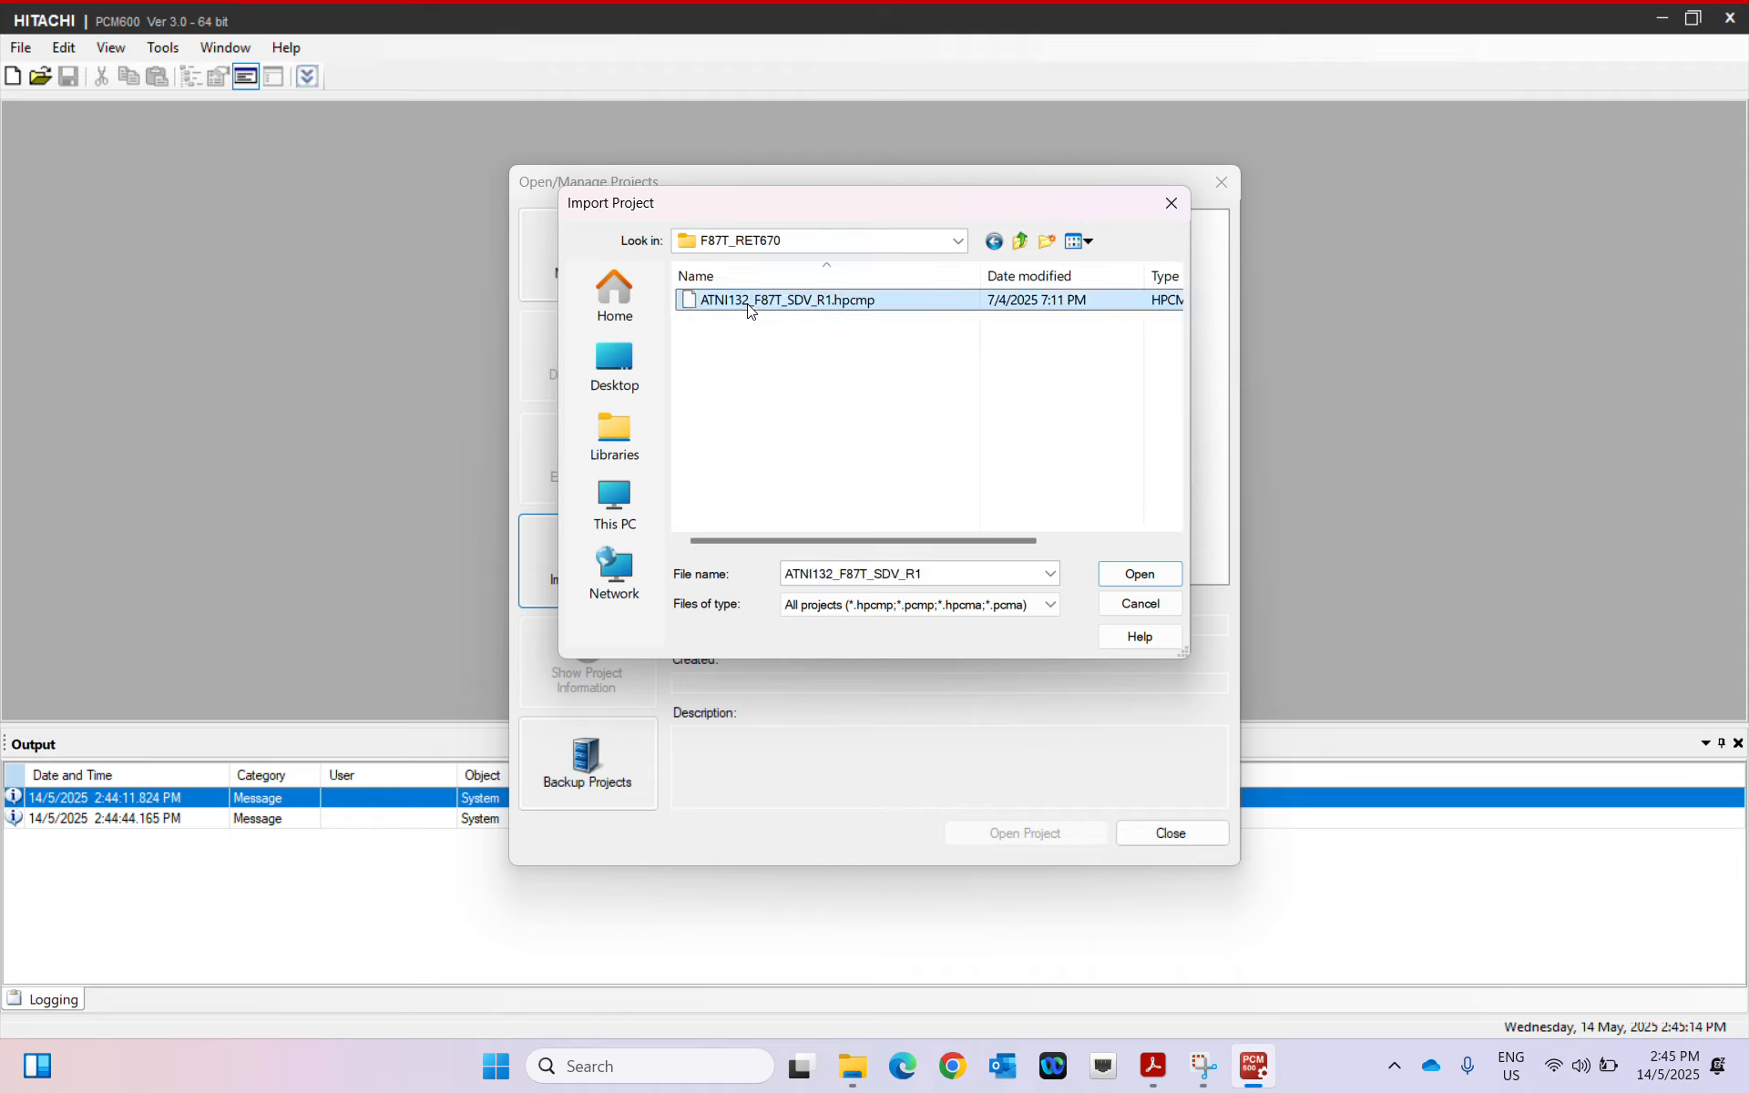
pyautogui.click(1131, 576)
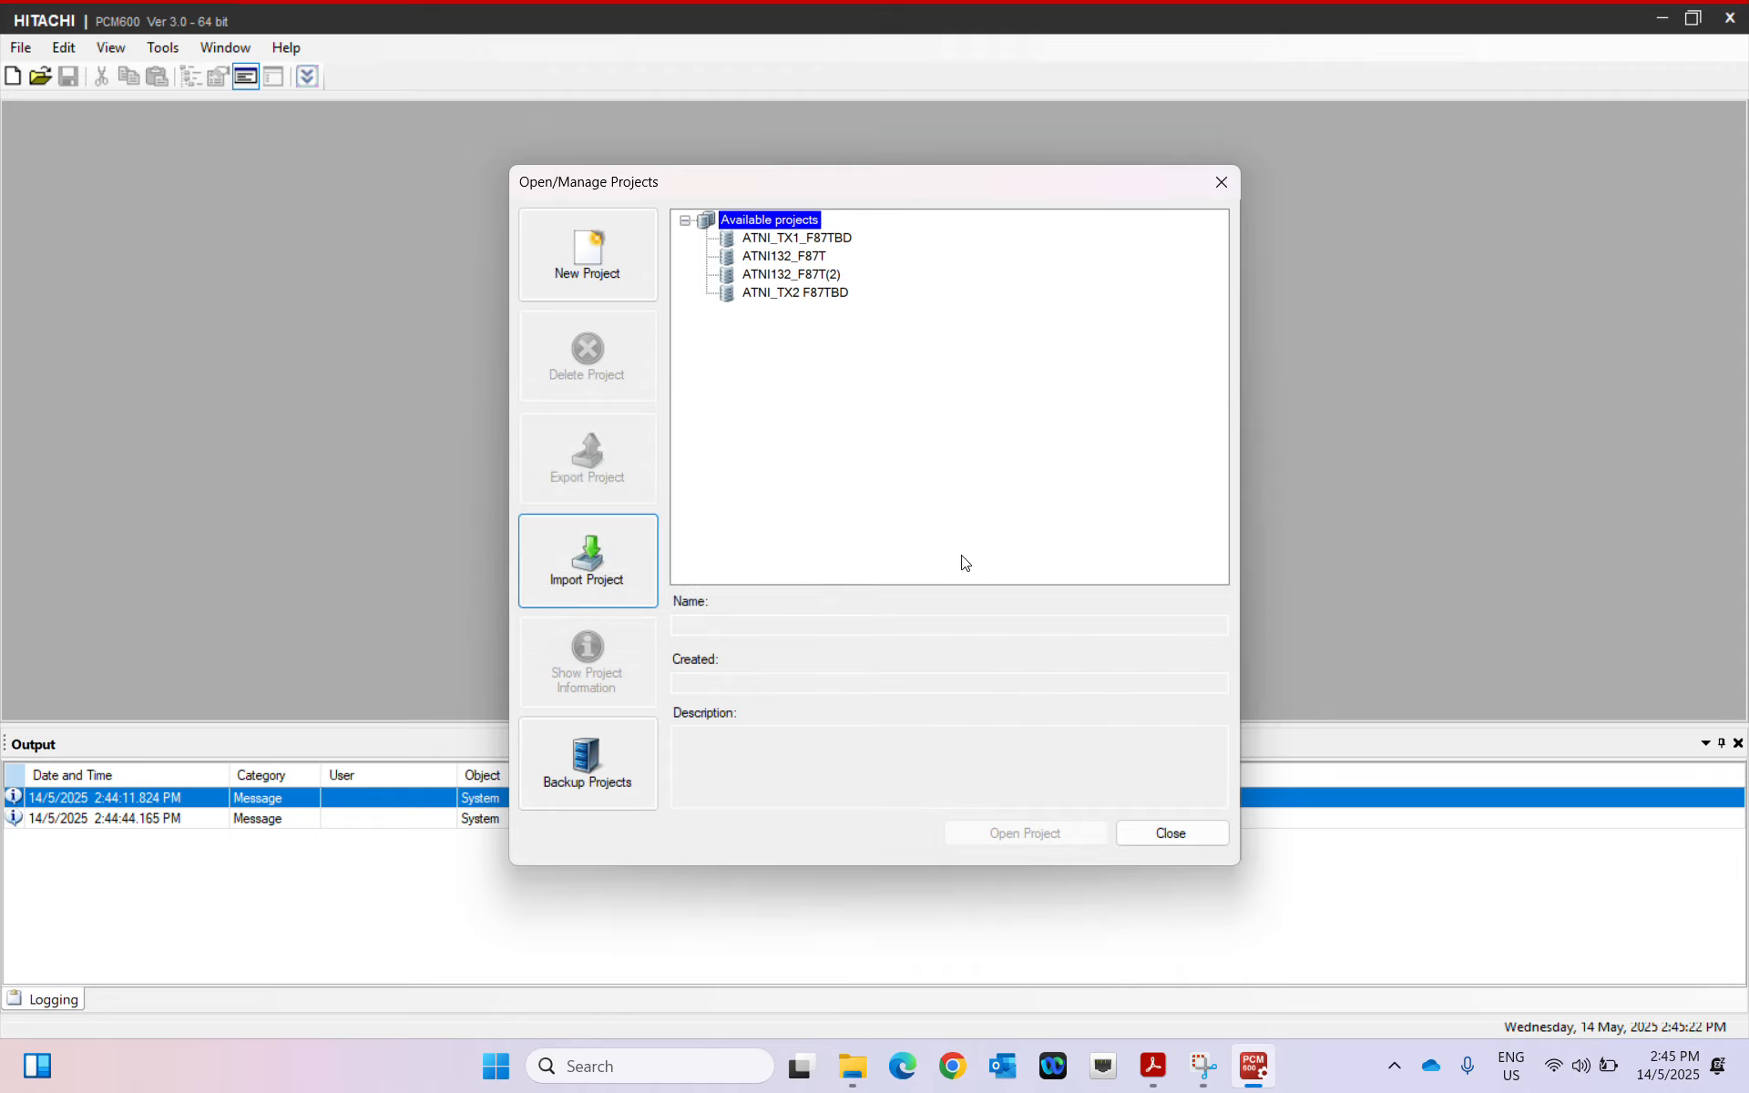
# Delete the duplicate project ATNI132_F87T(2) from the available projects
pyautogui.doubleClick(802, 274)
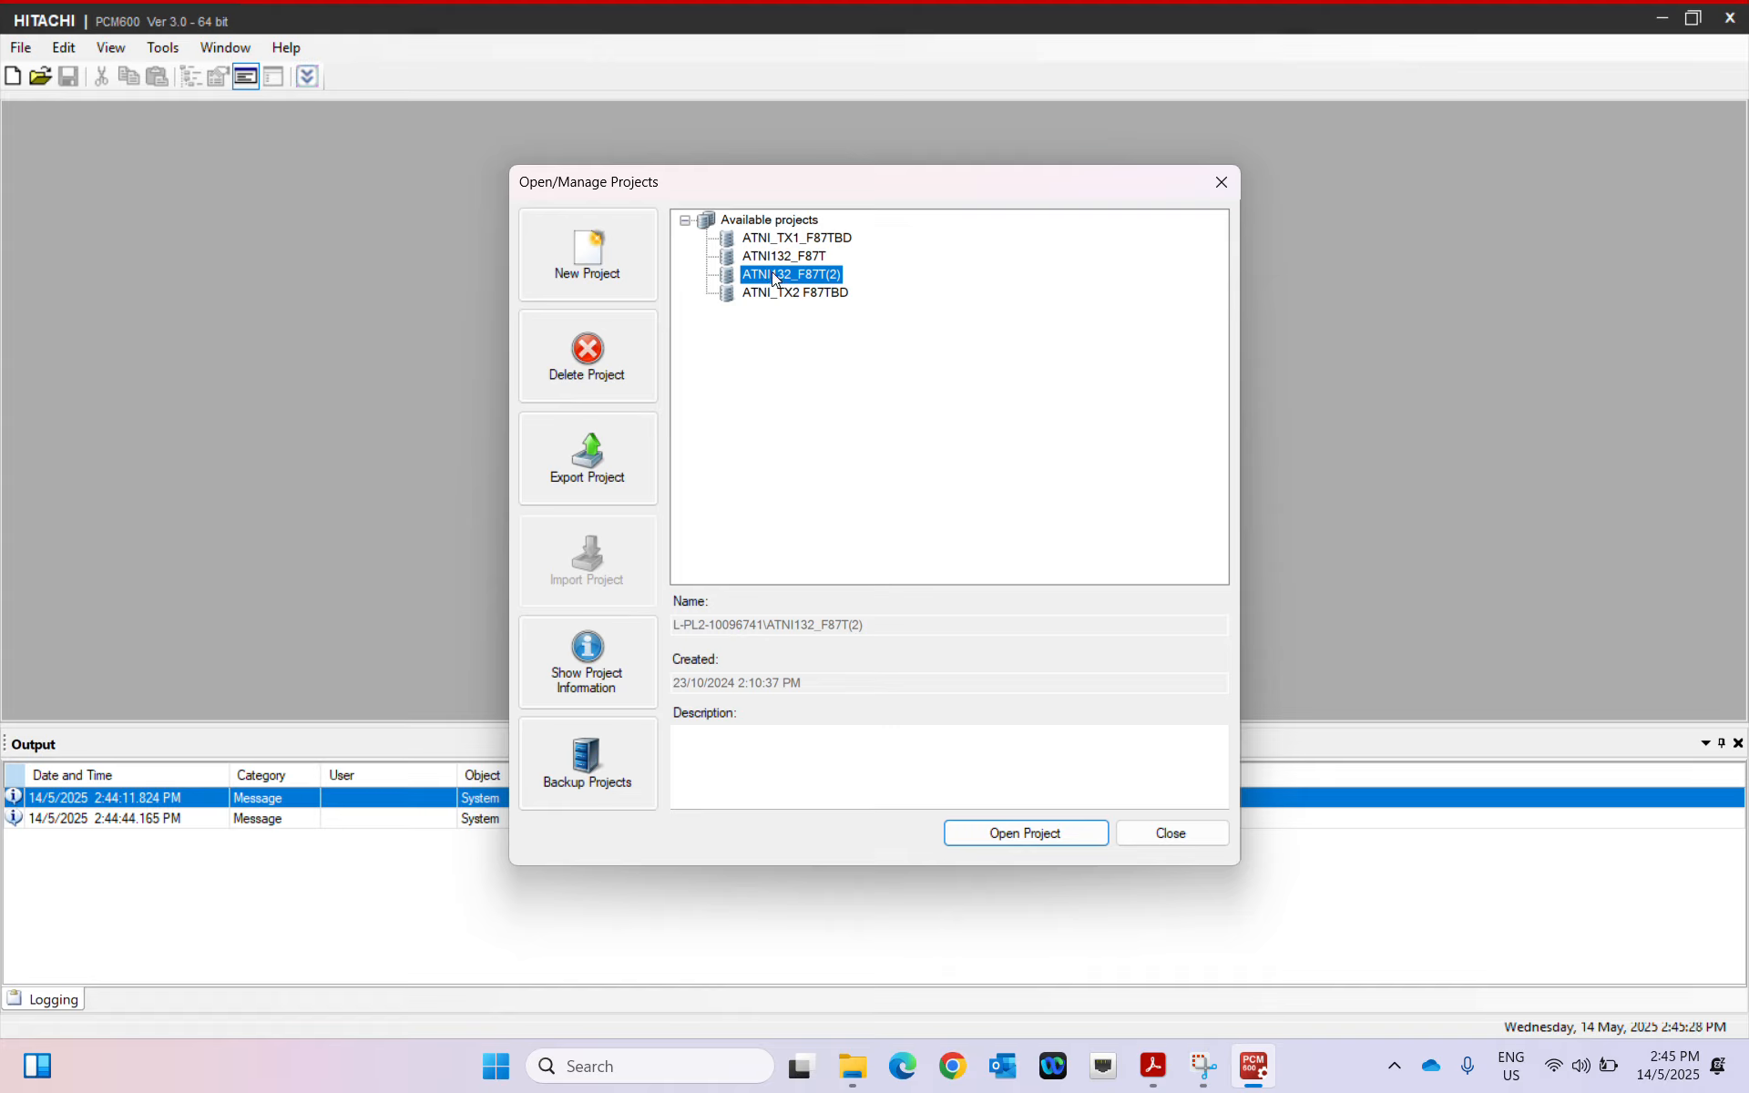
pyautogui.click(599, 346)
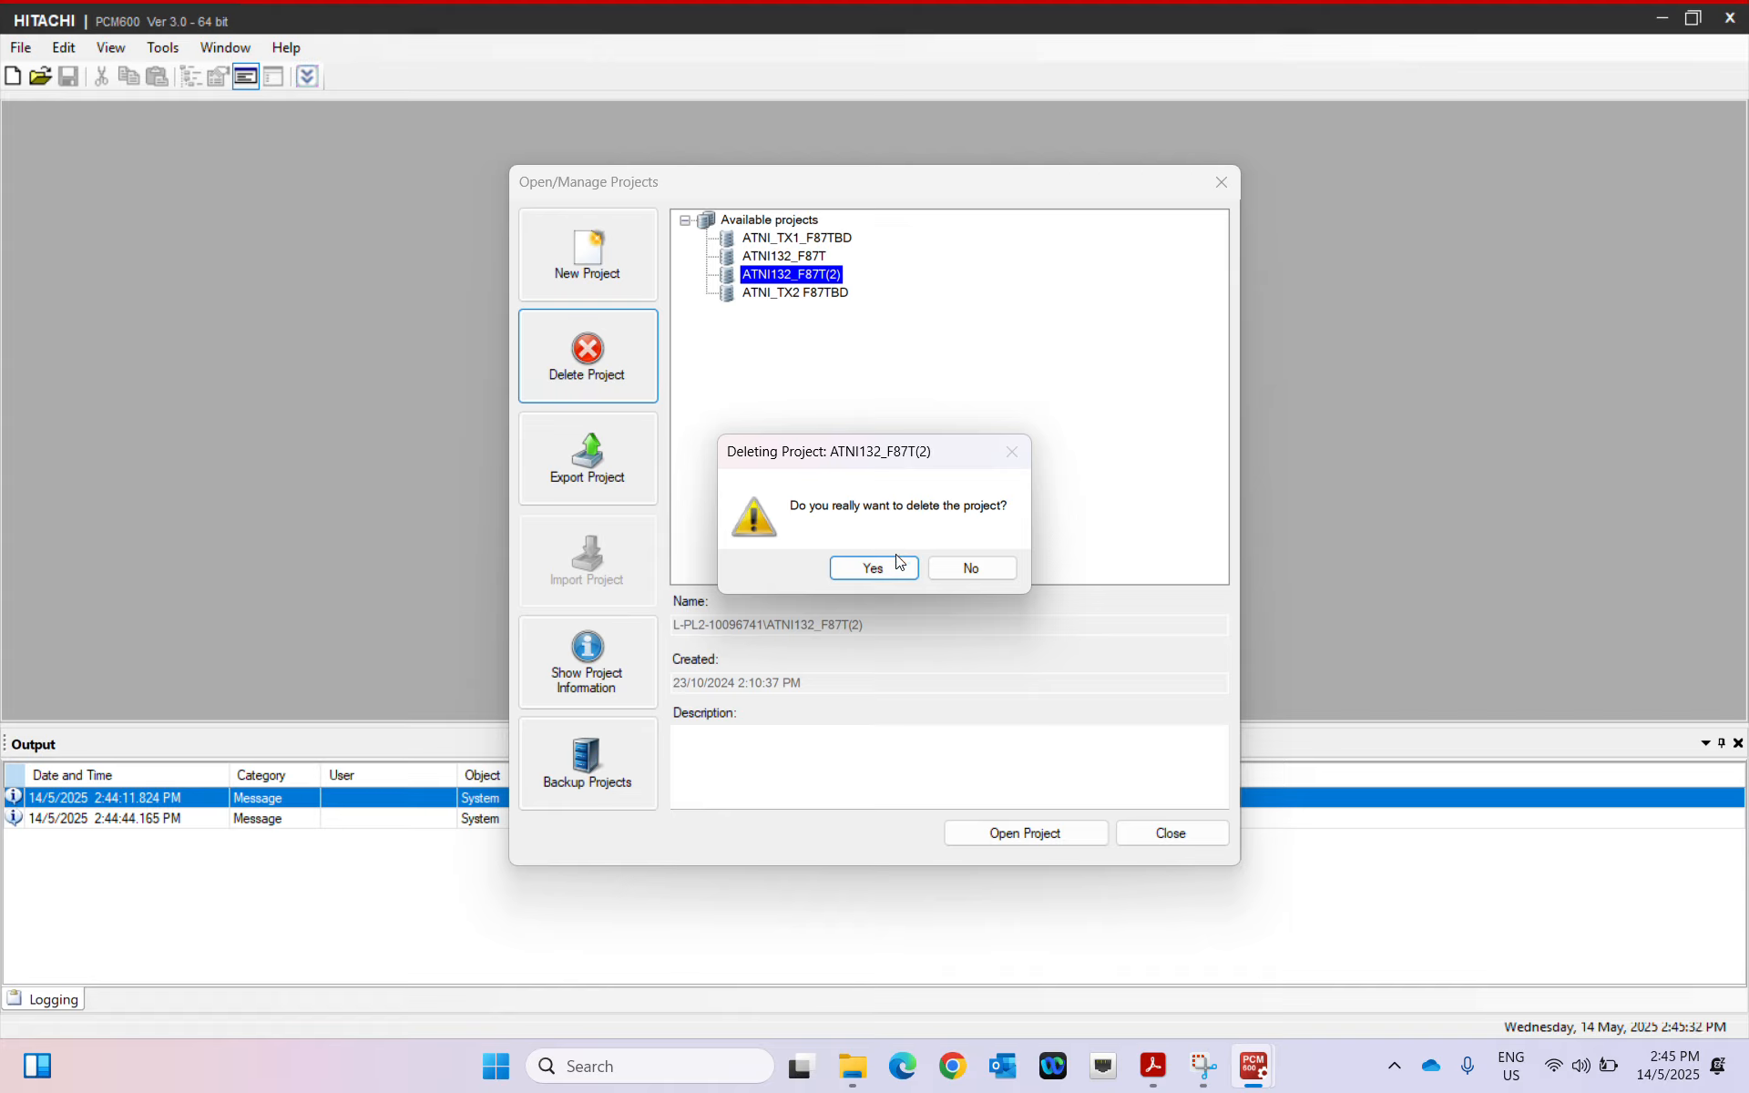
pyautogui.click(893, 562)
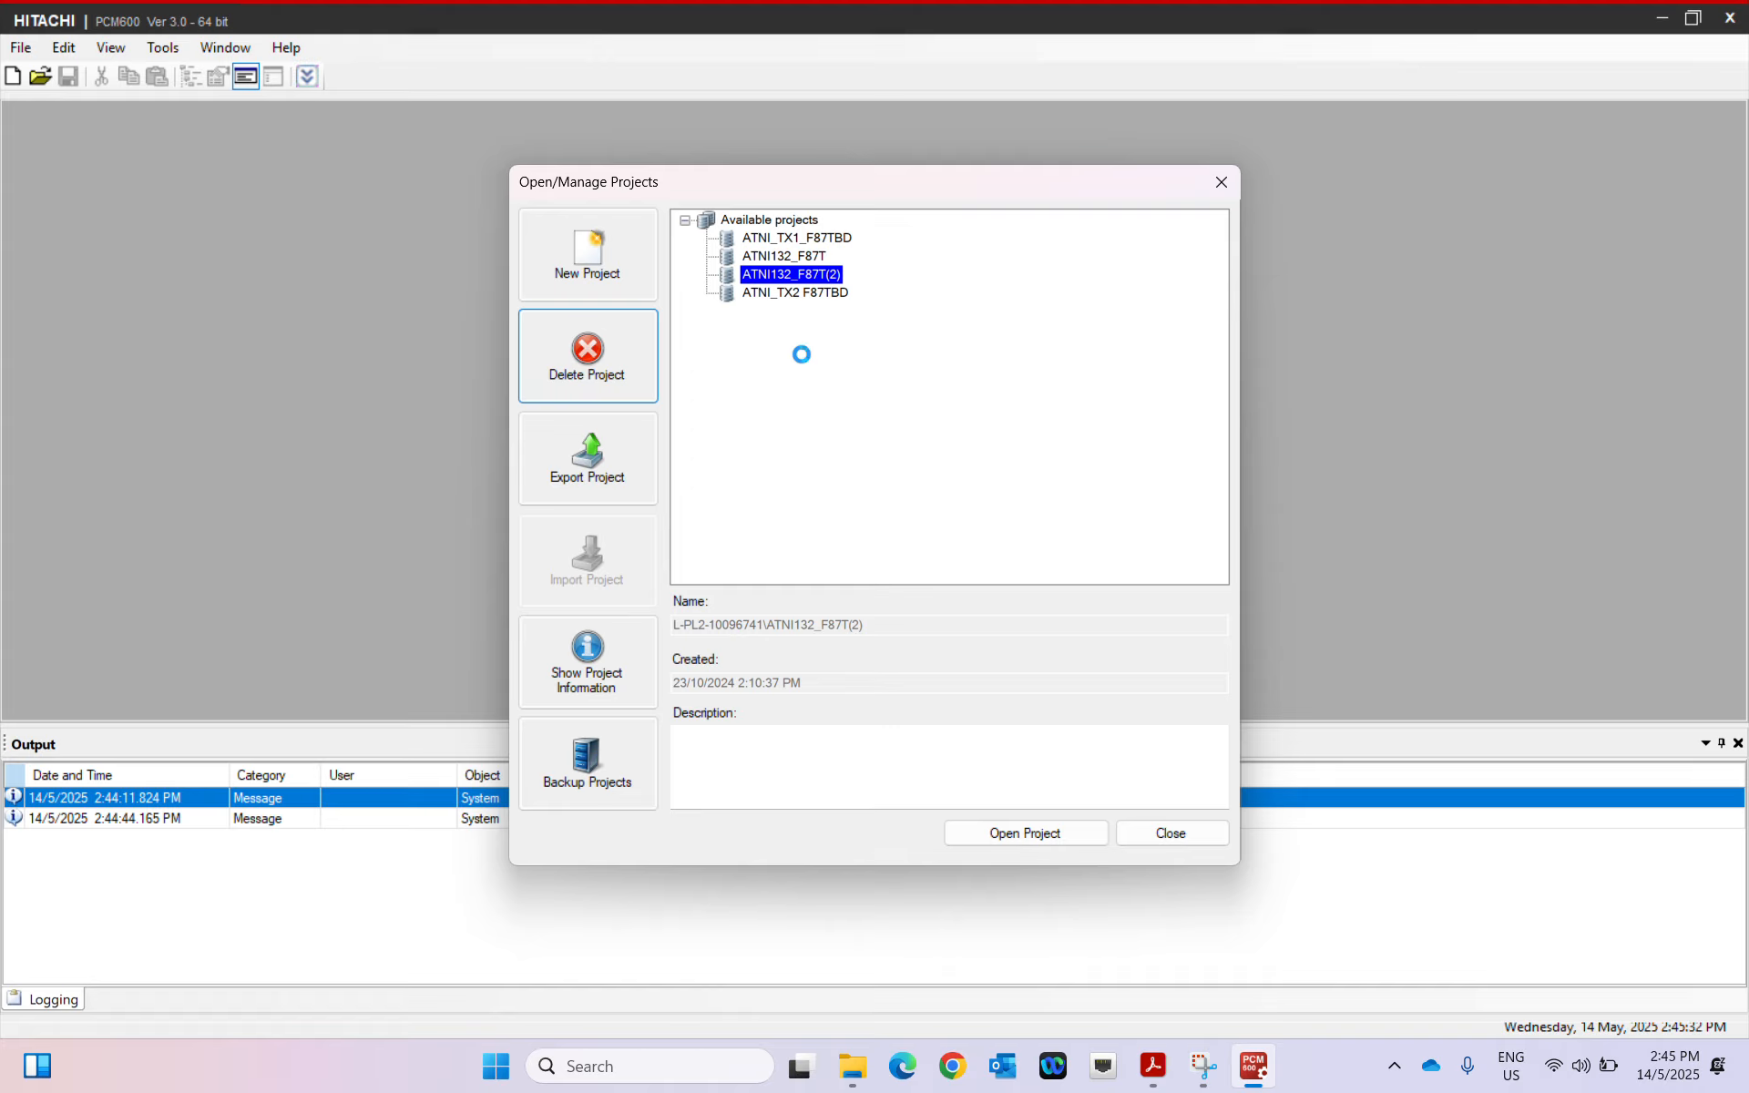
# Open the ATNI132_F87T project and bring up IED Compare for the E08F87T relay in the 132kV bay E08_TX2
pyautogui.click(794, 258)
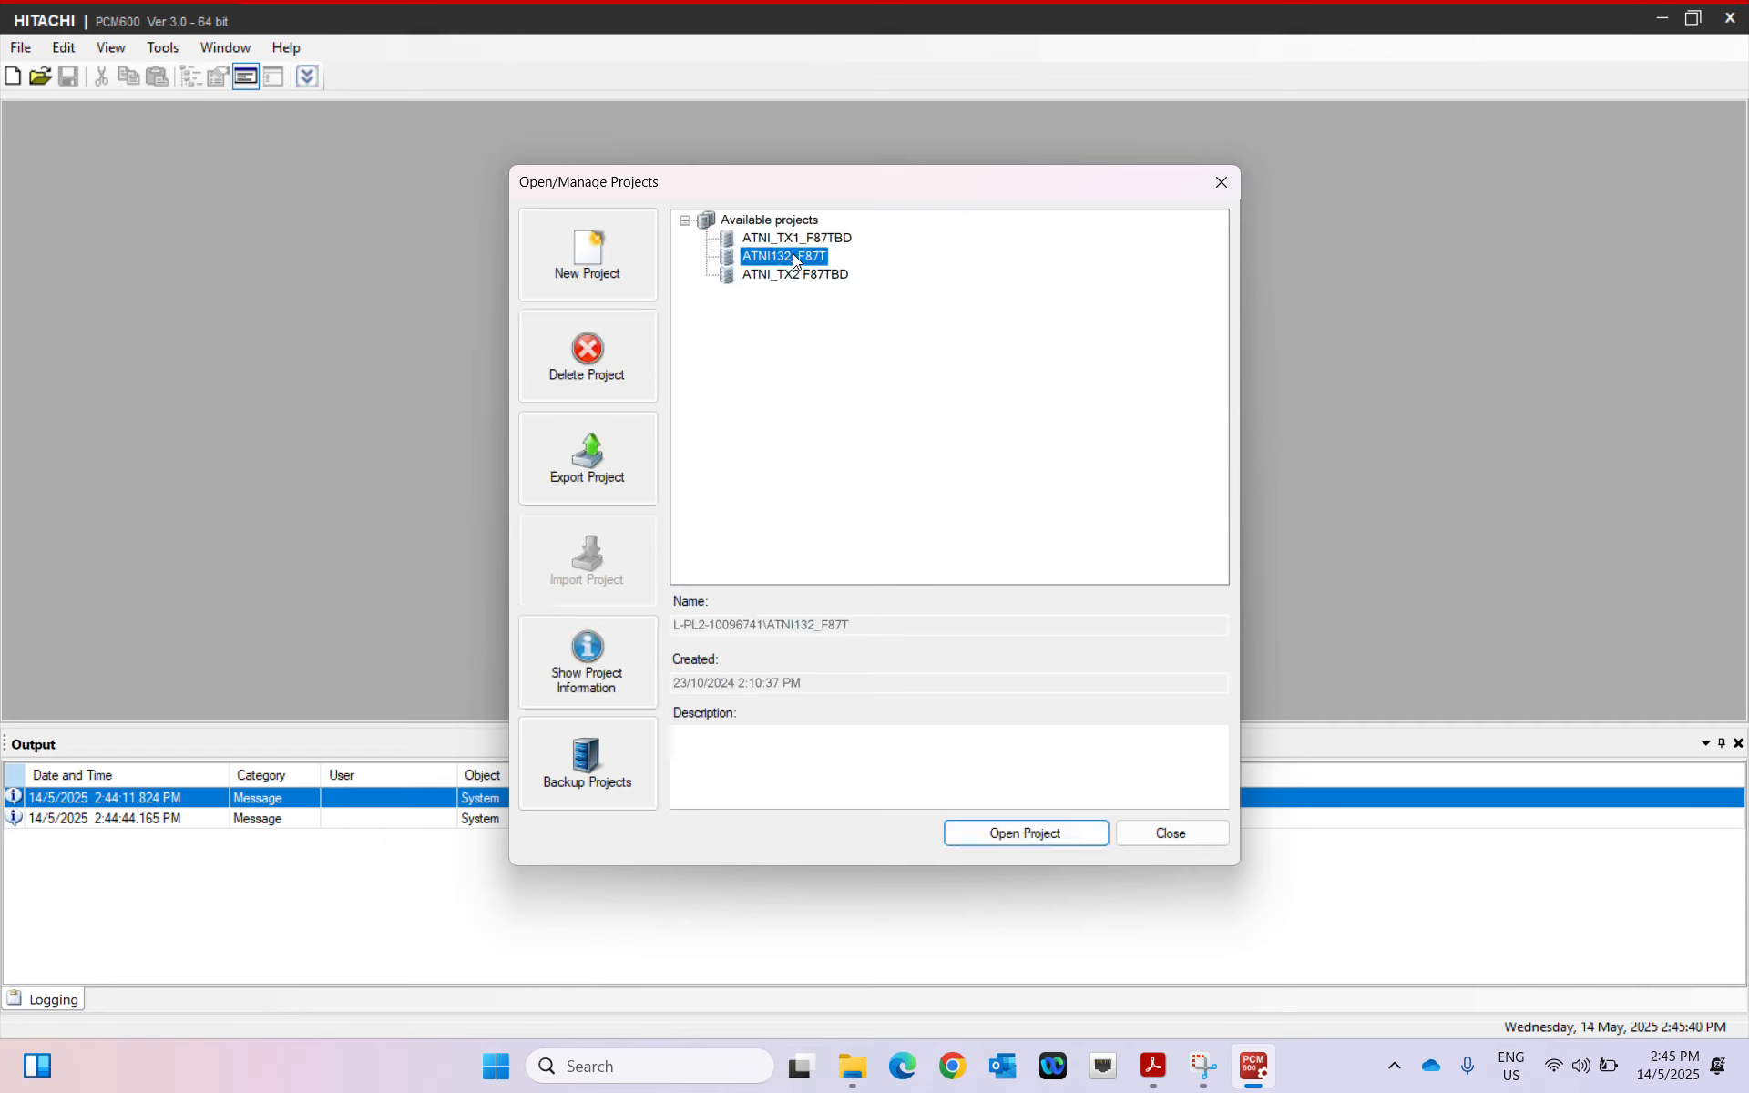
pyautogui.click(987, 846)
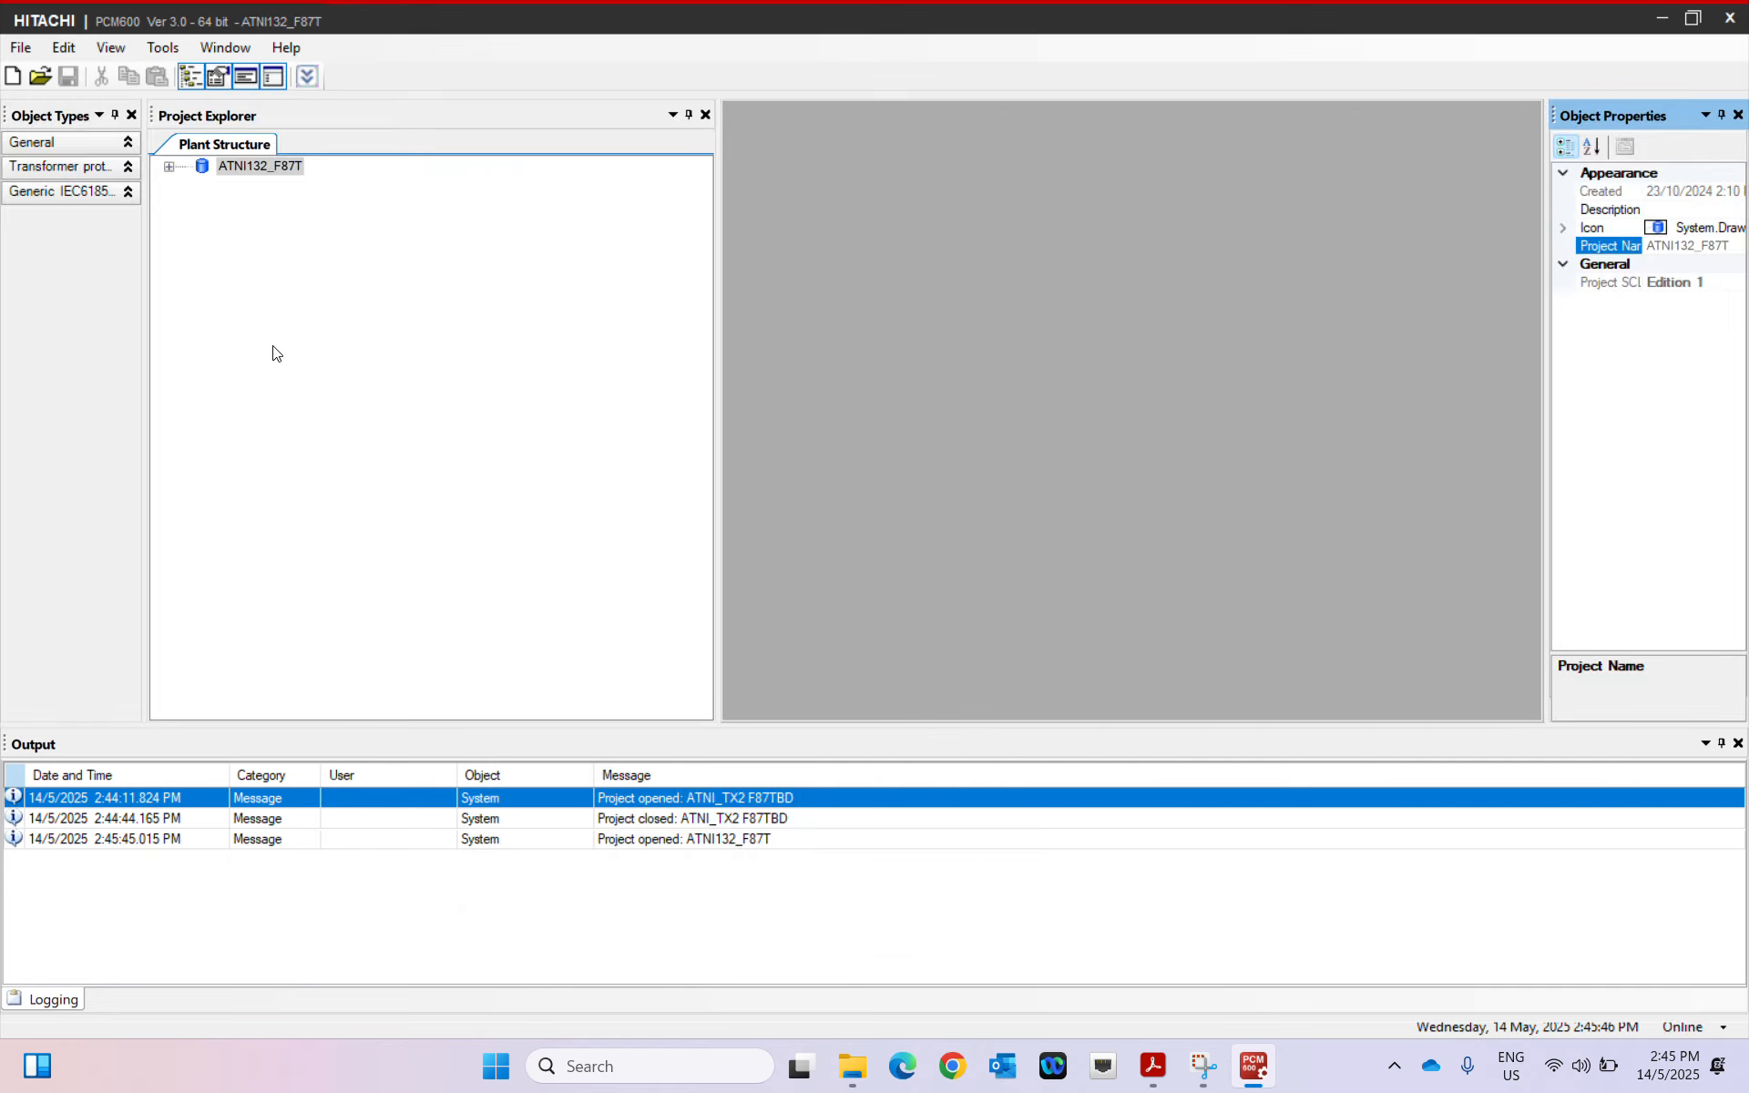
pyautogui.click(169, 167)
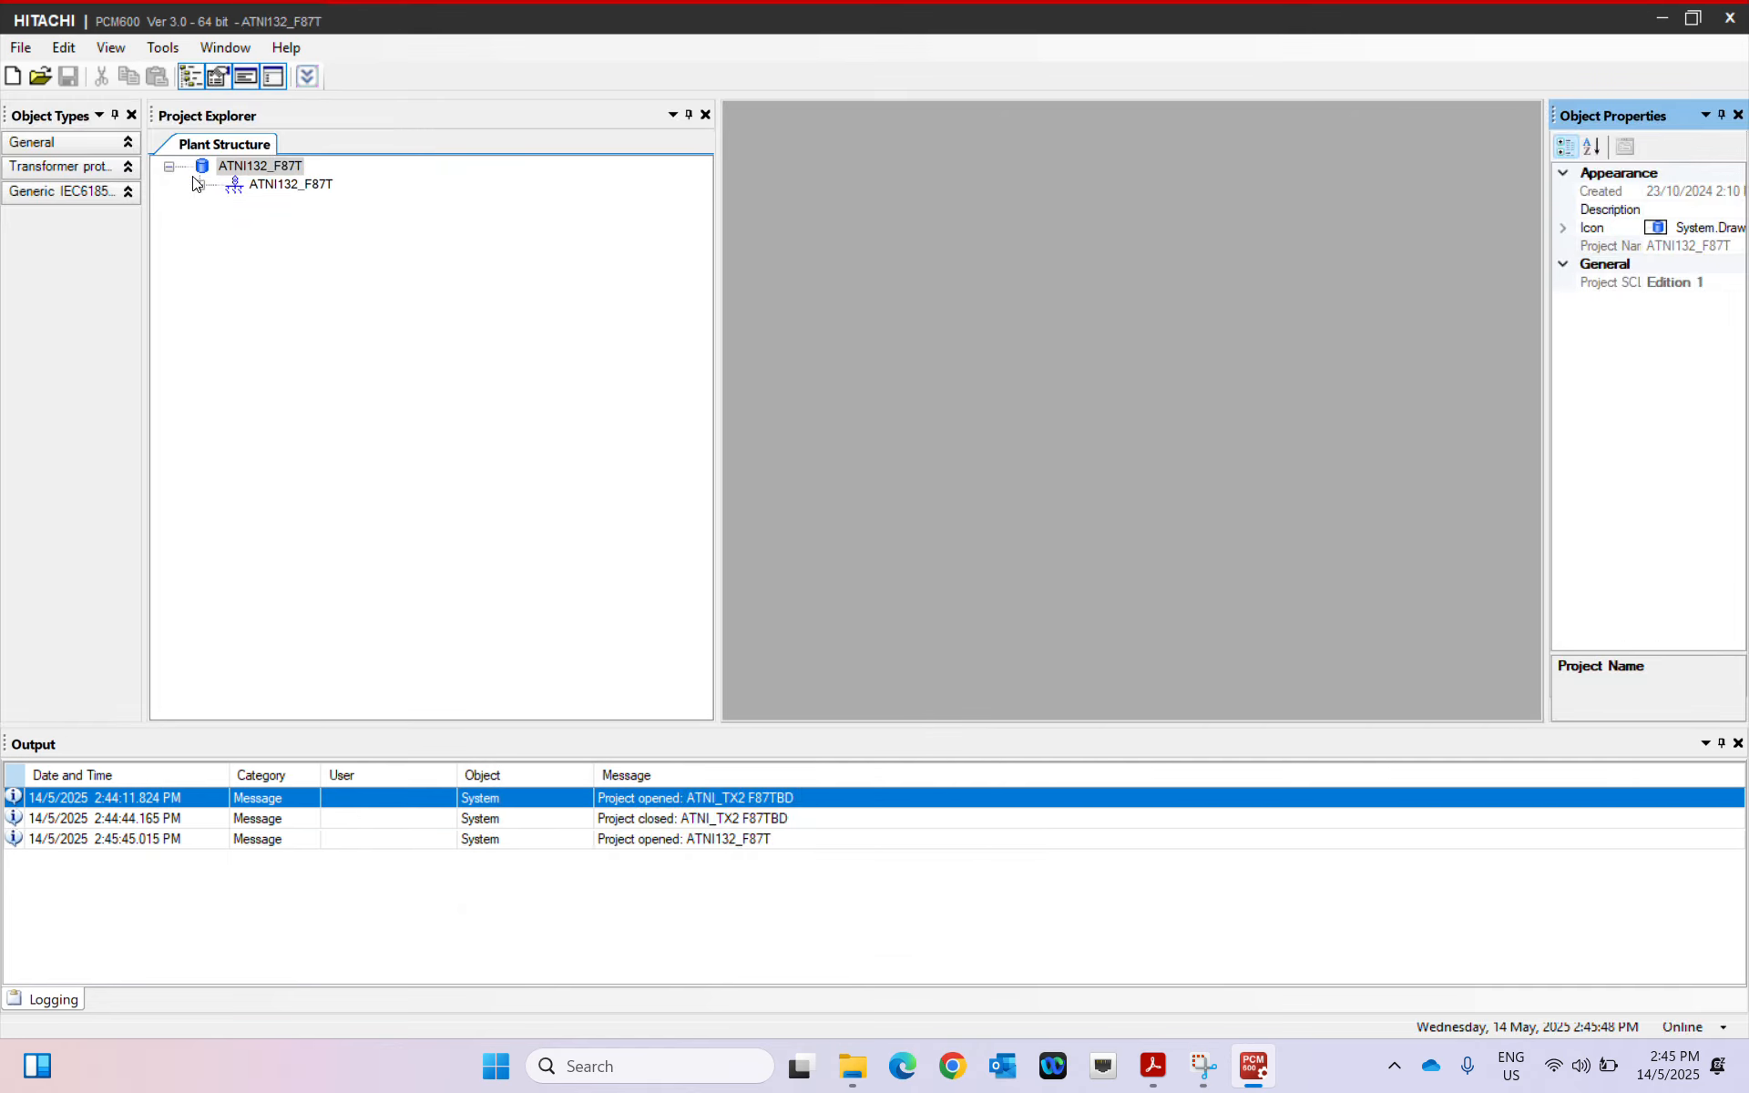
pyautogui.click(199, 186)
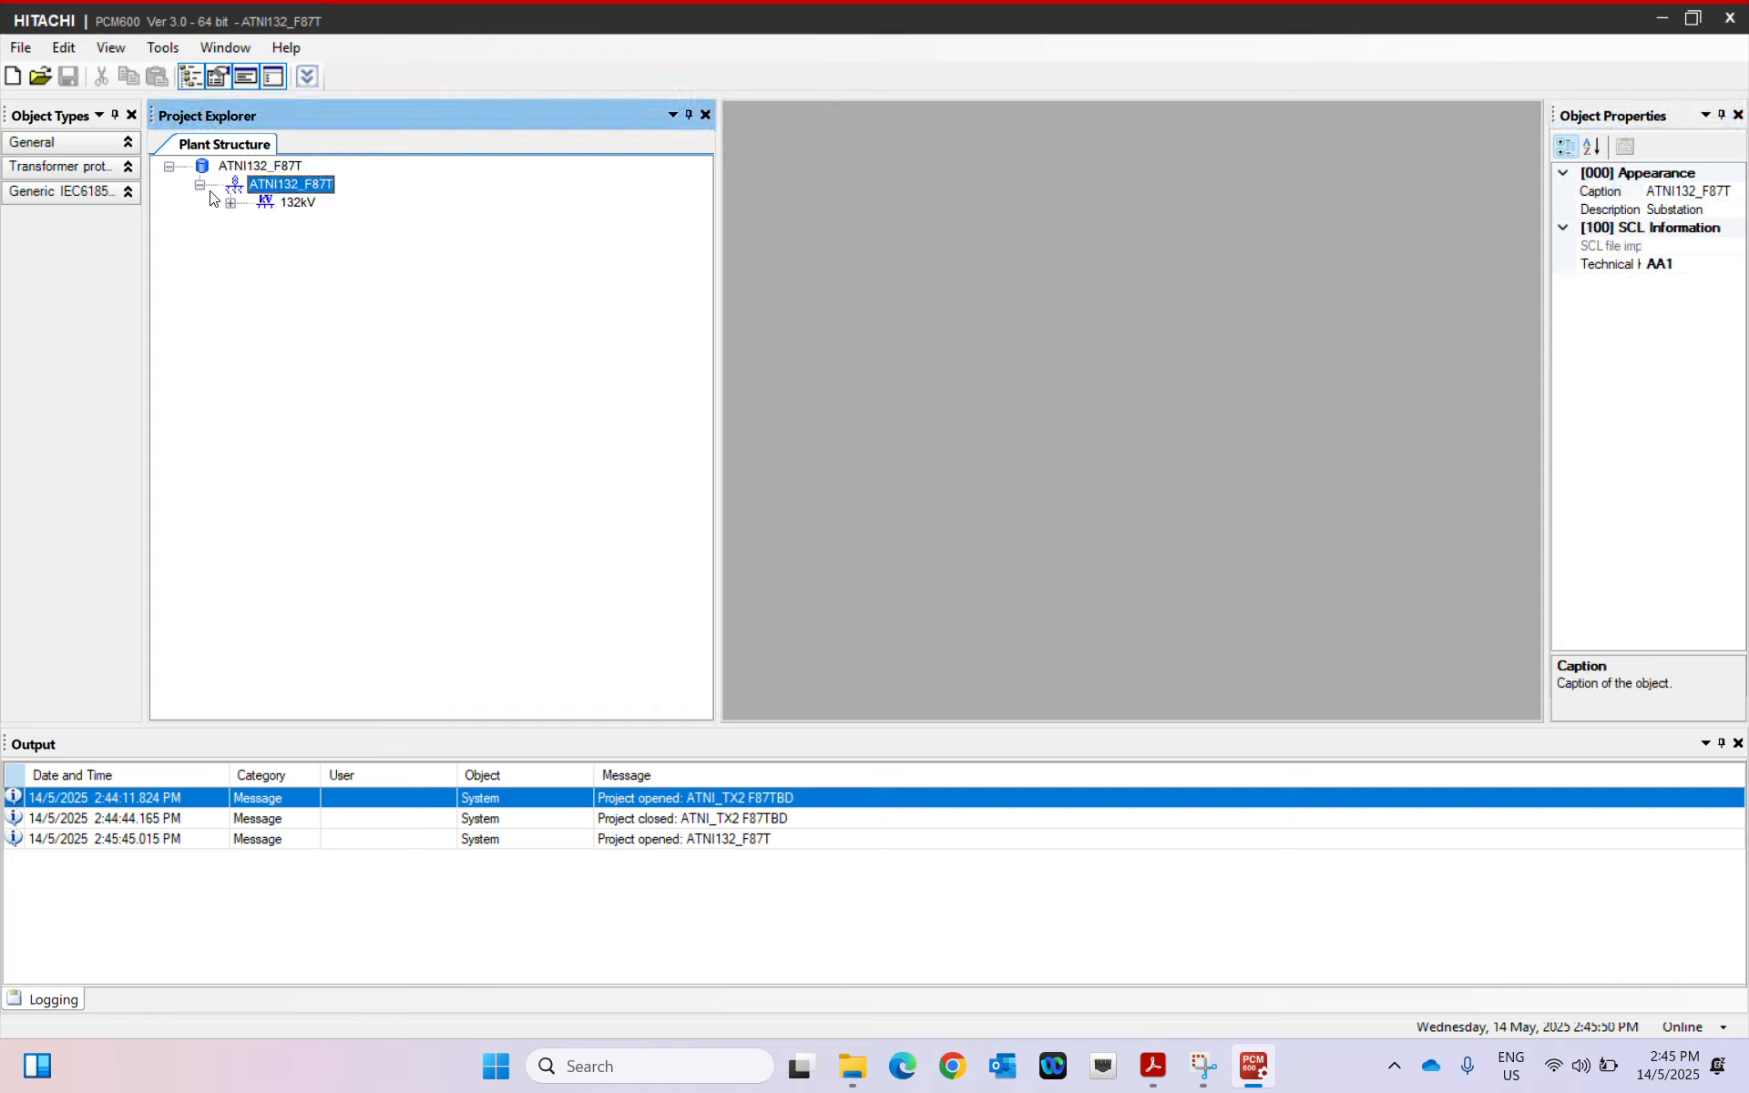
pyautogui.click(230, 204)
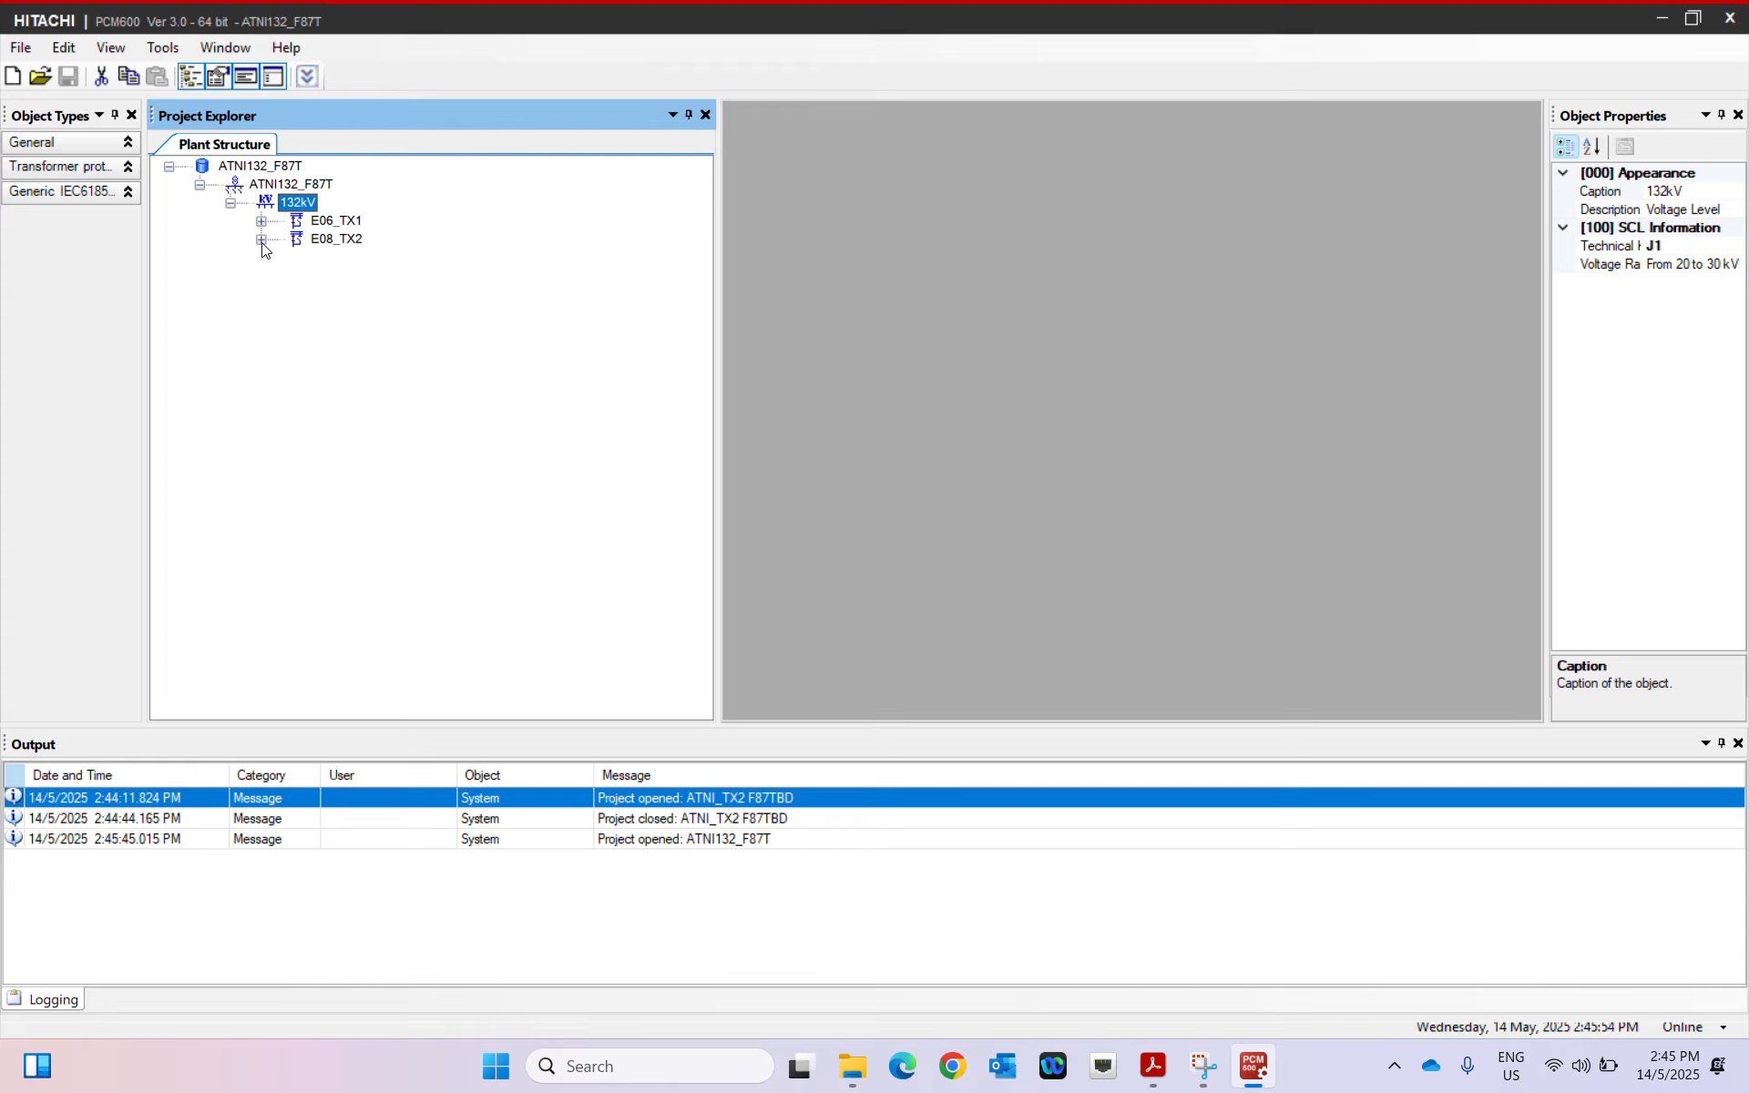
pyautogui.click(262, 241)
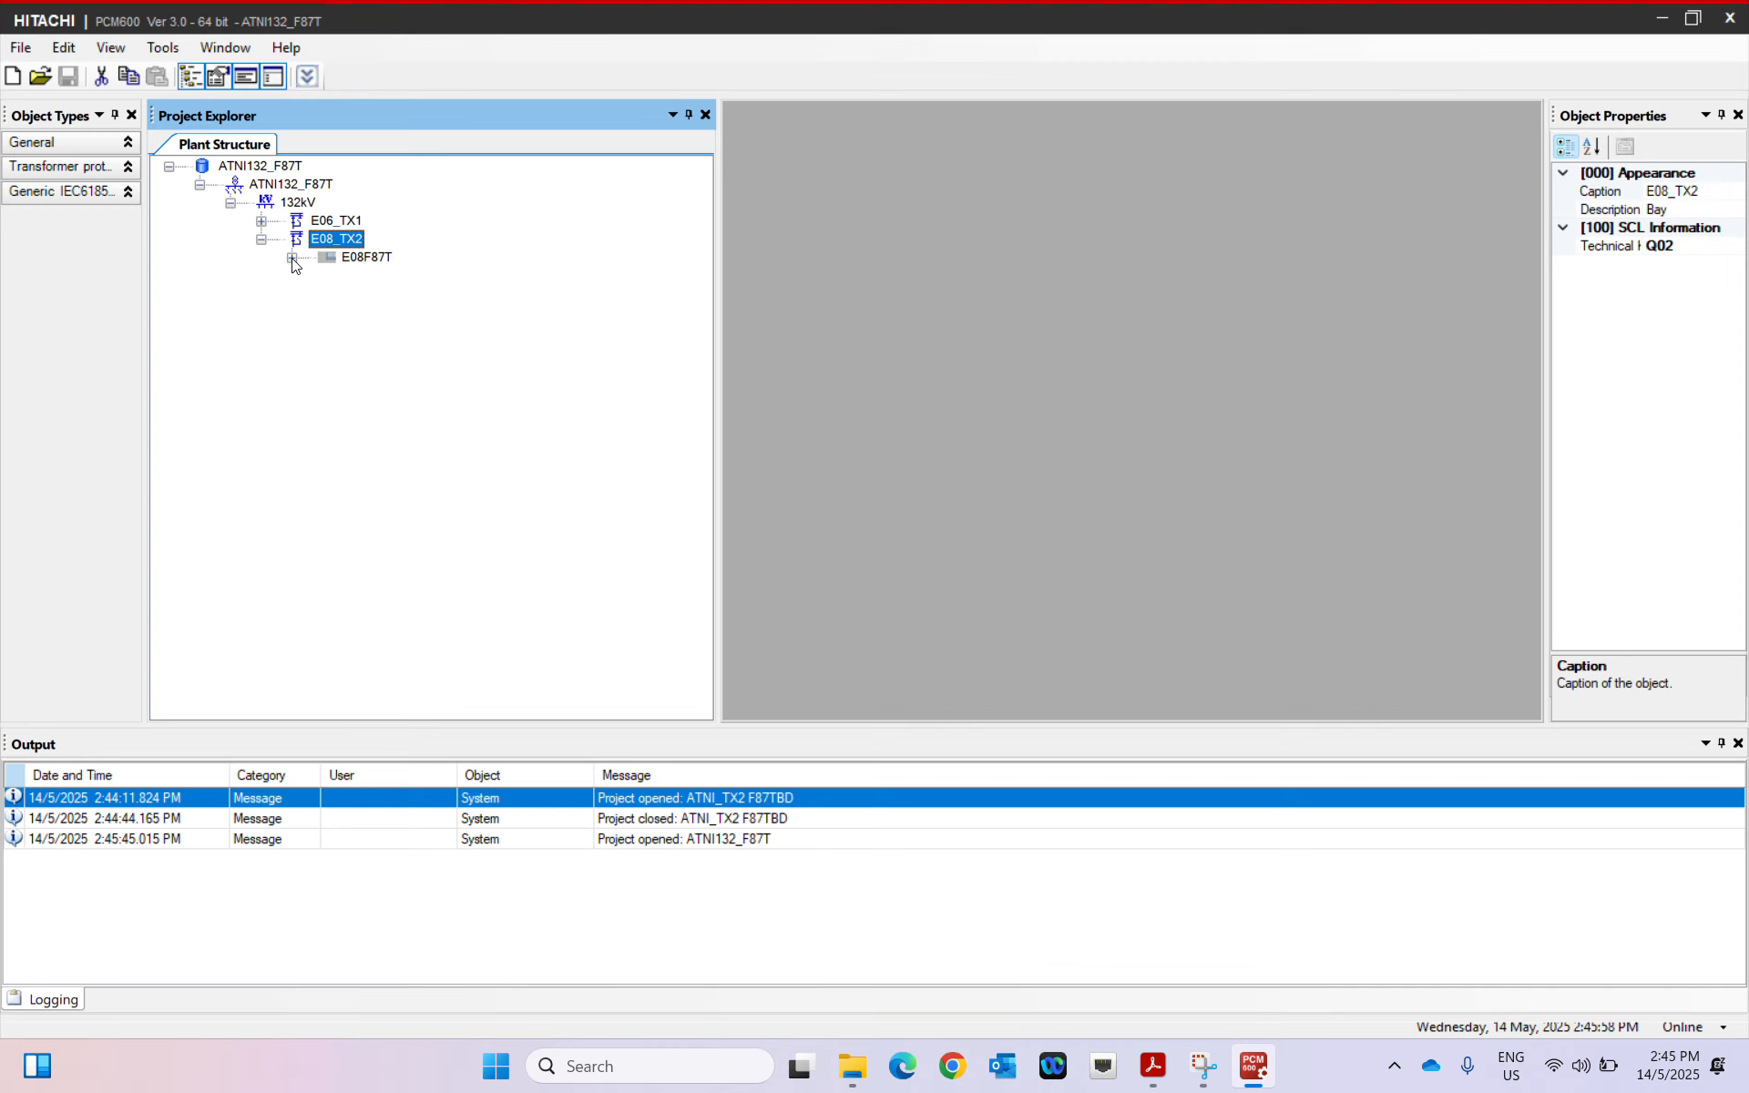
pyautogui.click(292, 259)
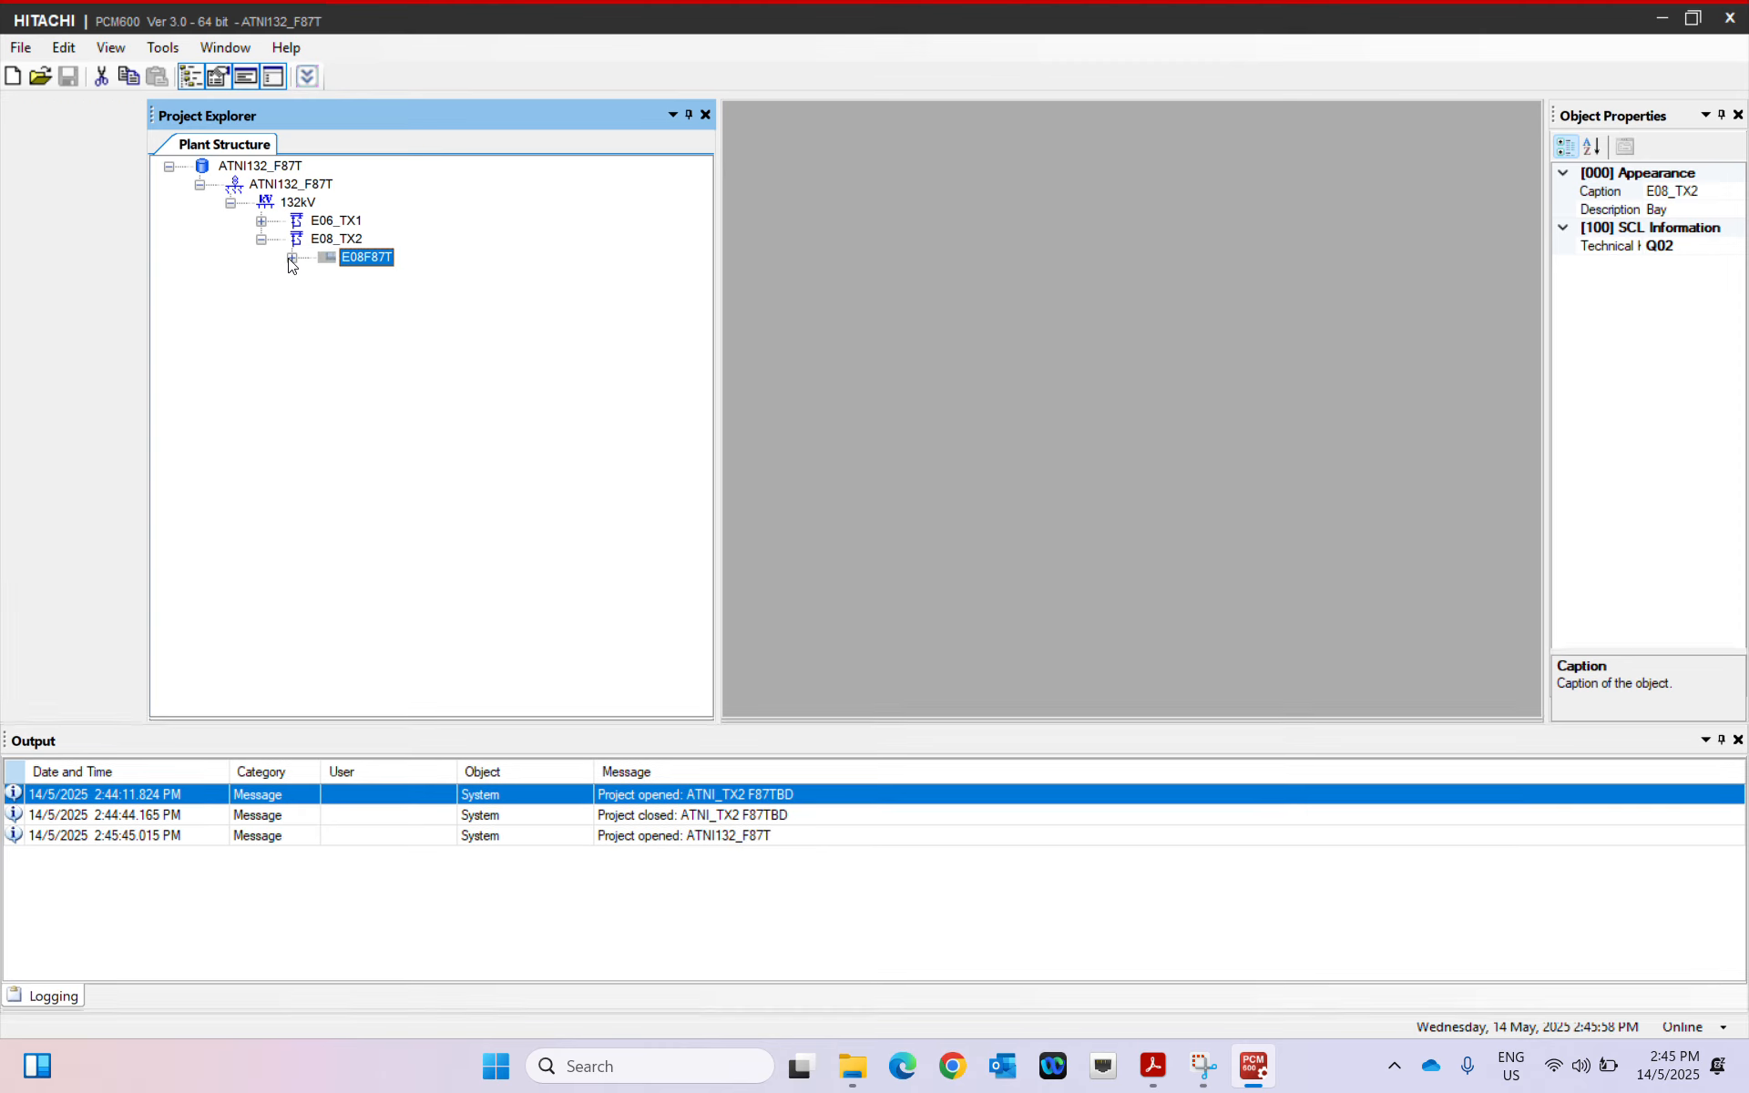
pyautogui.rightClick(347, 260)
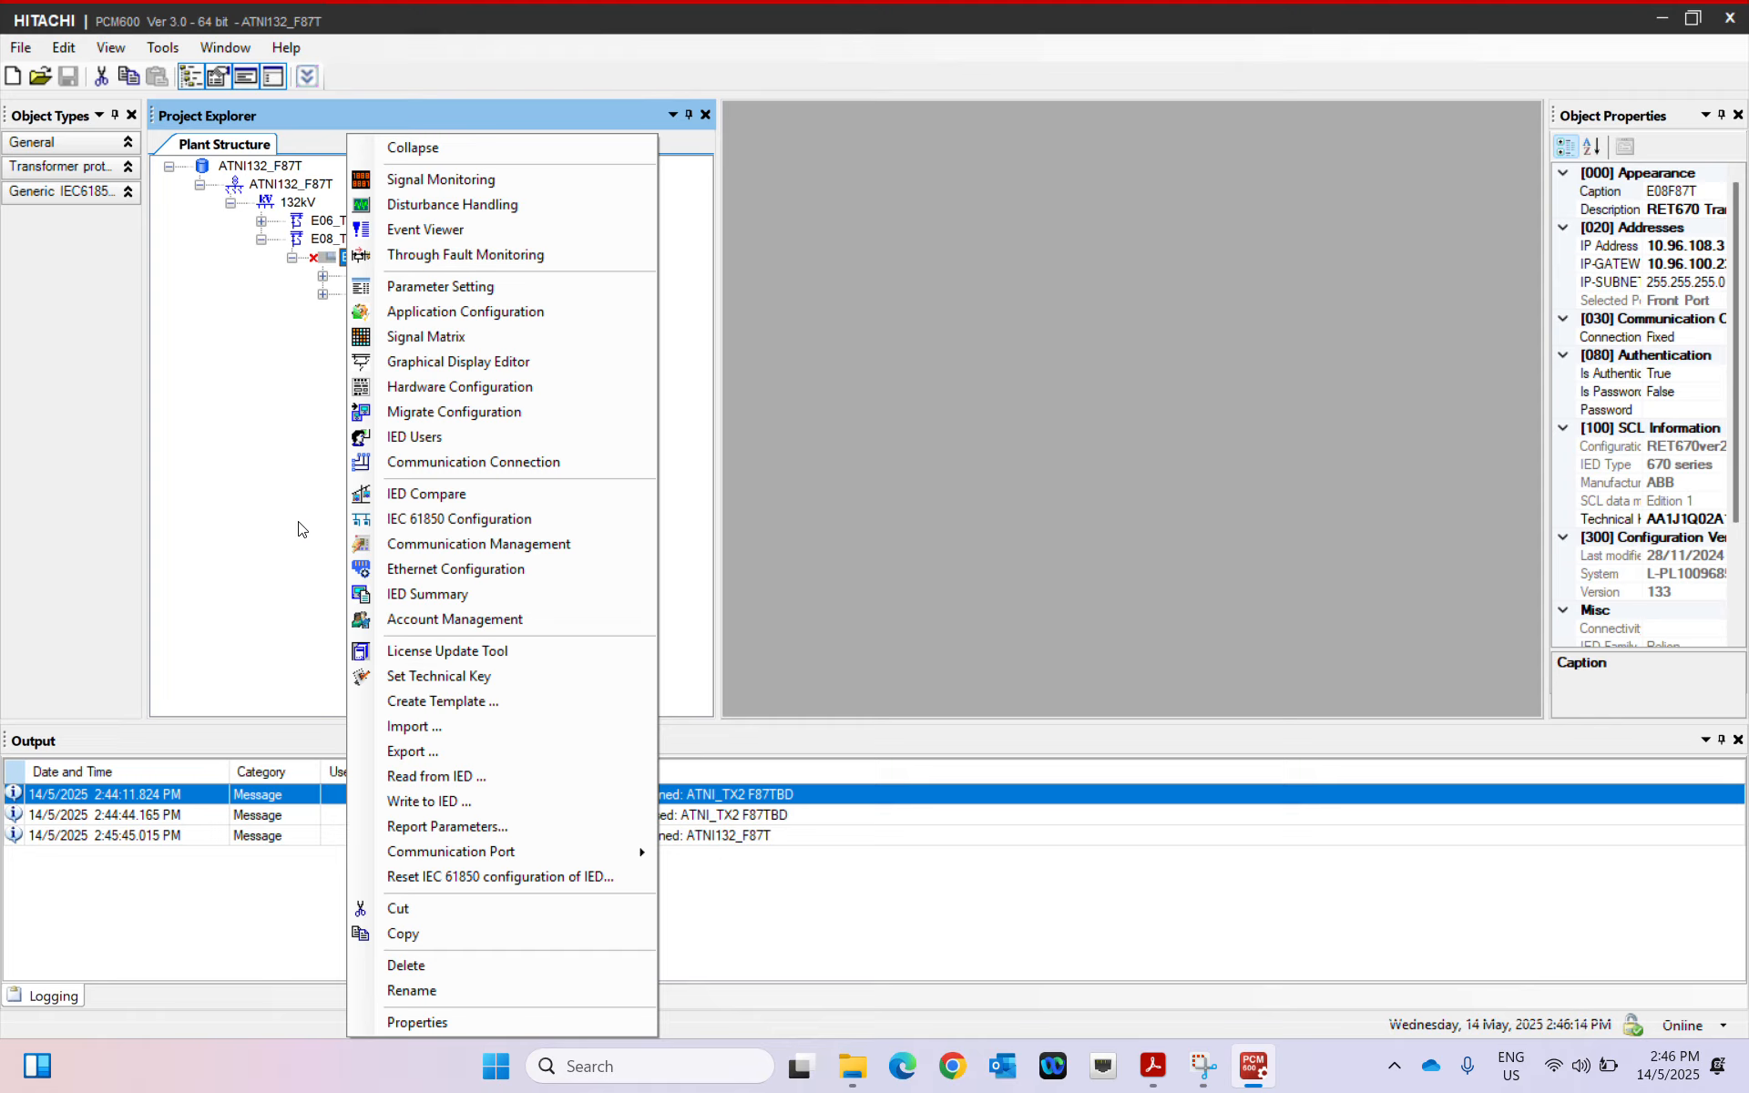
pyautogui.click(393, 500)
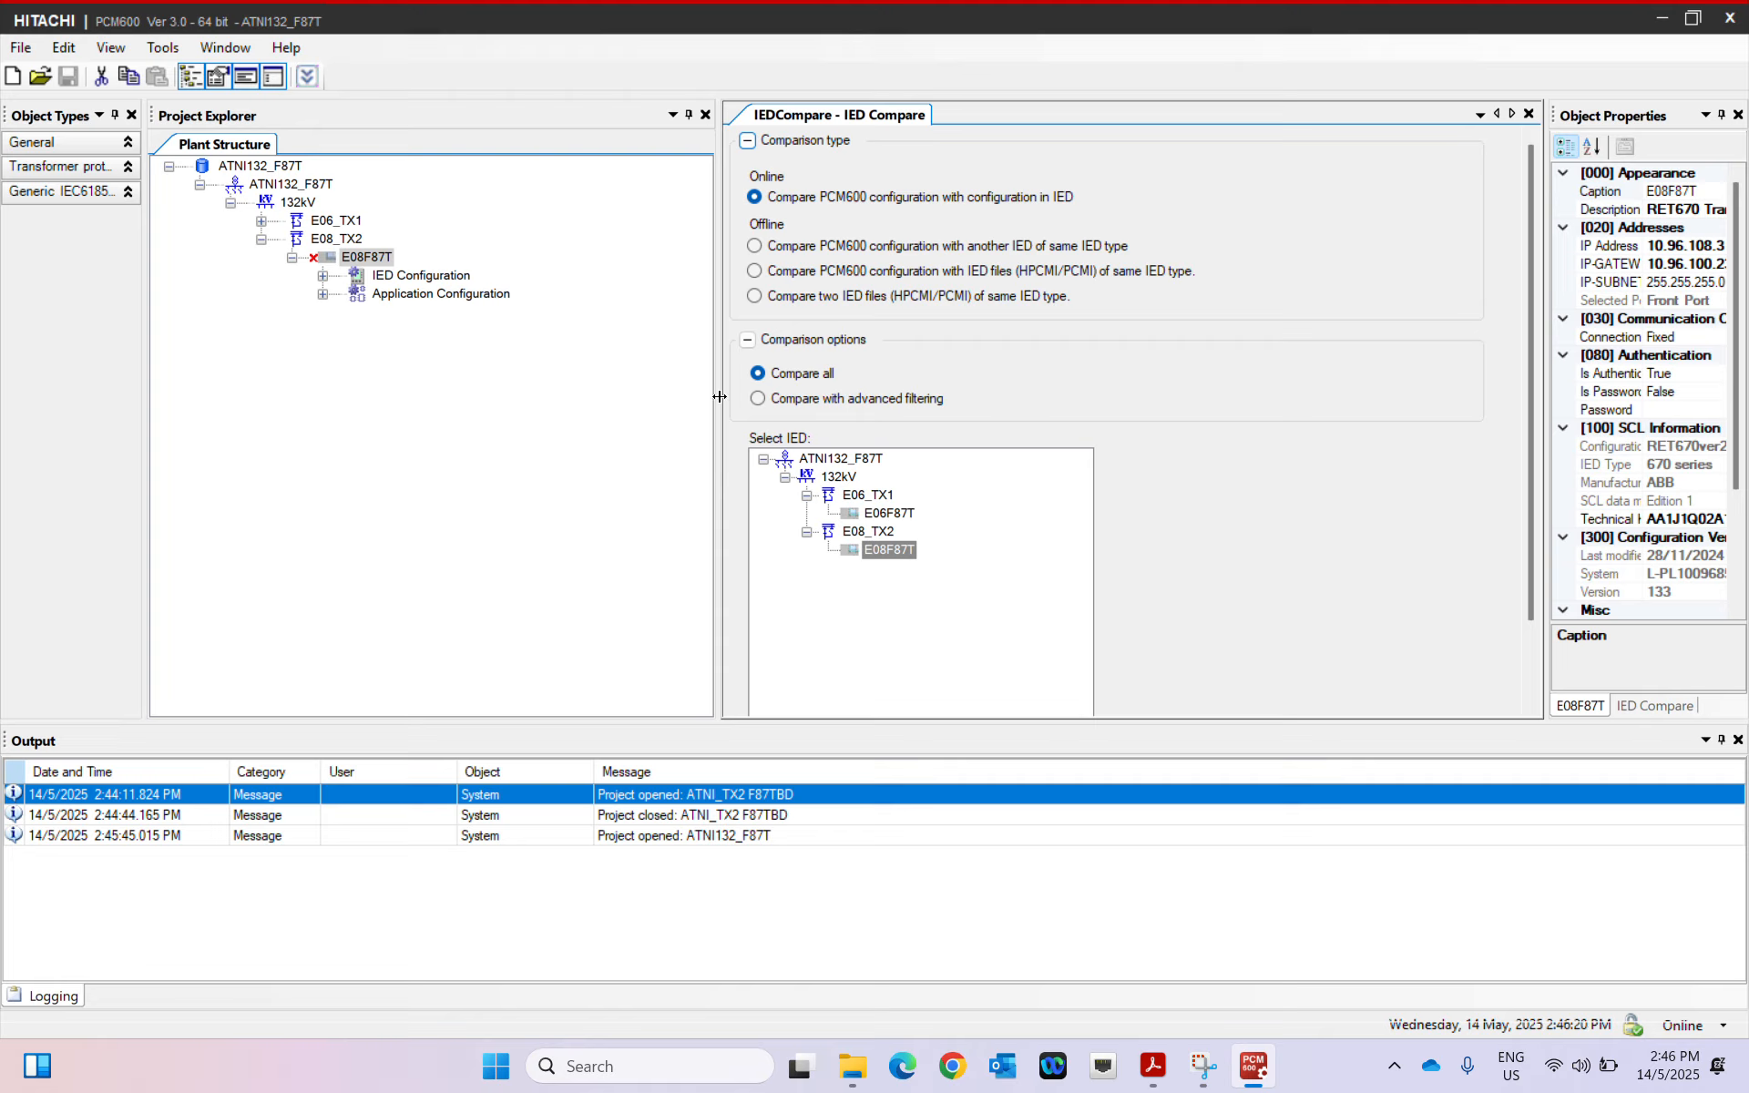
pyautogui.click(337, 254)
pyautogui.rightClick(337, 253)
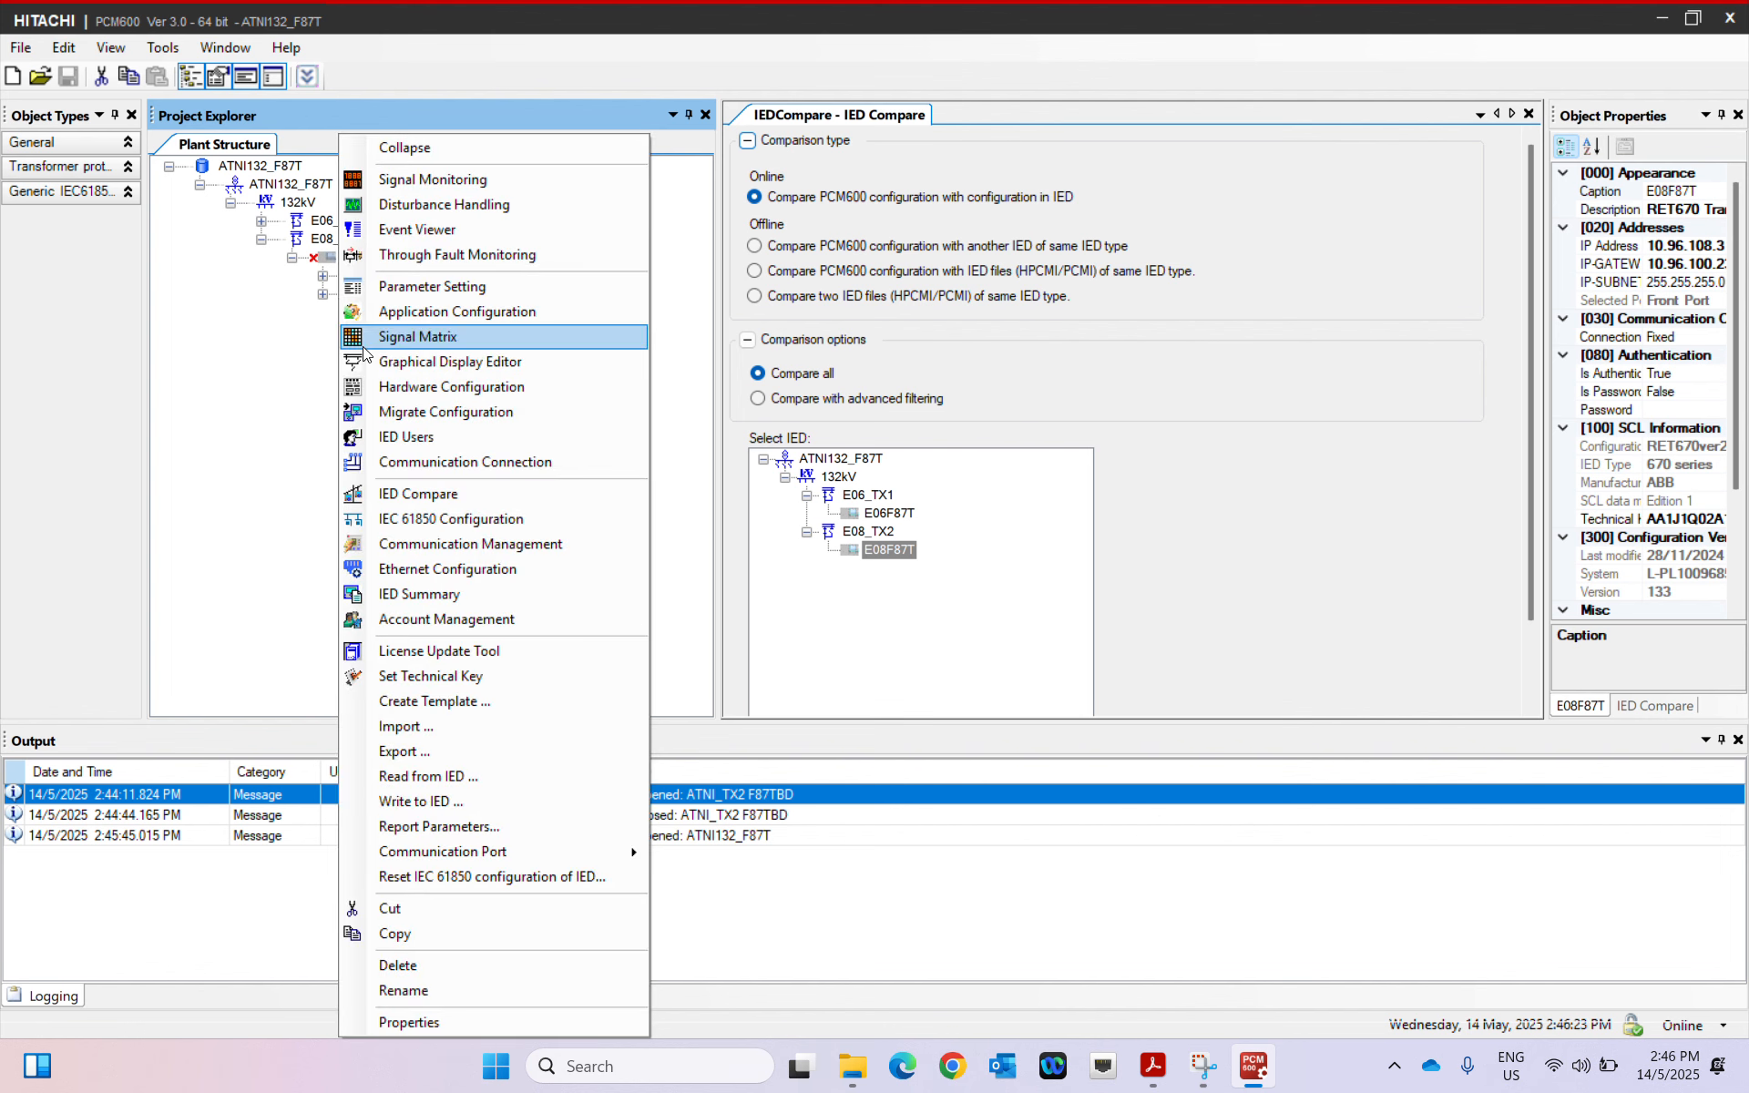
pyautogui.click(452, 753)
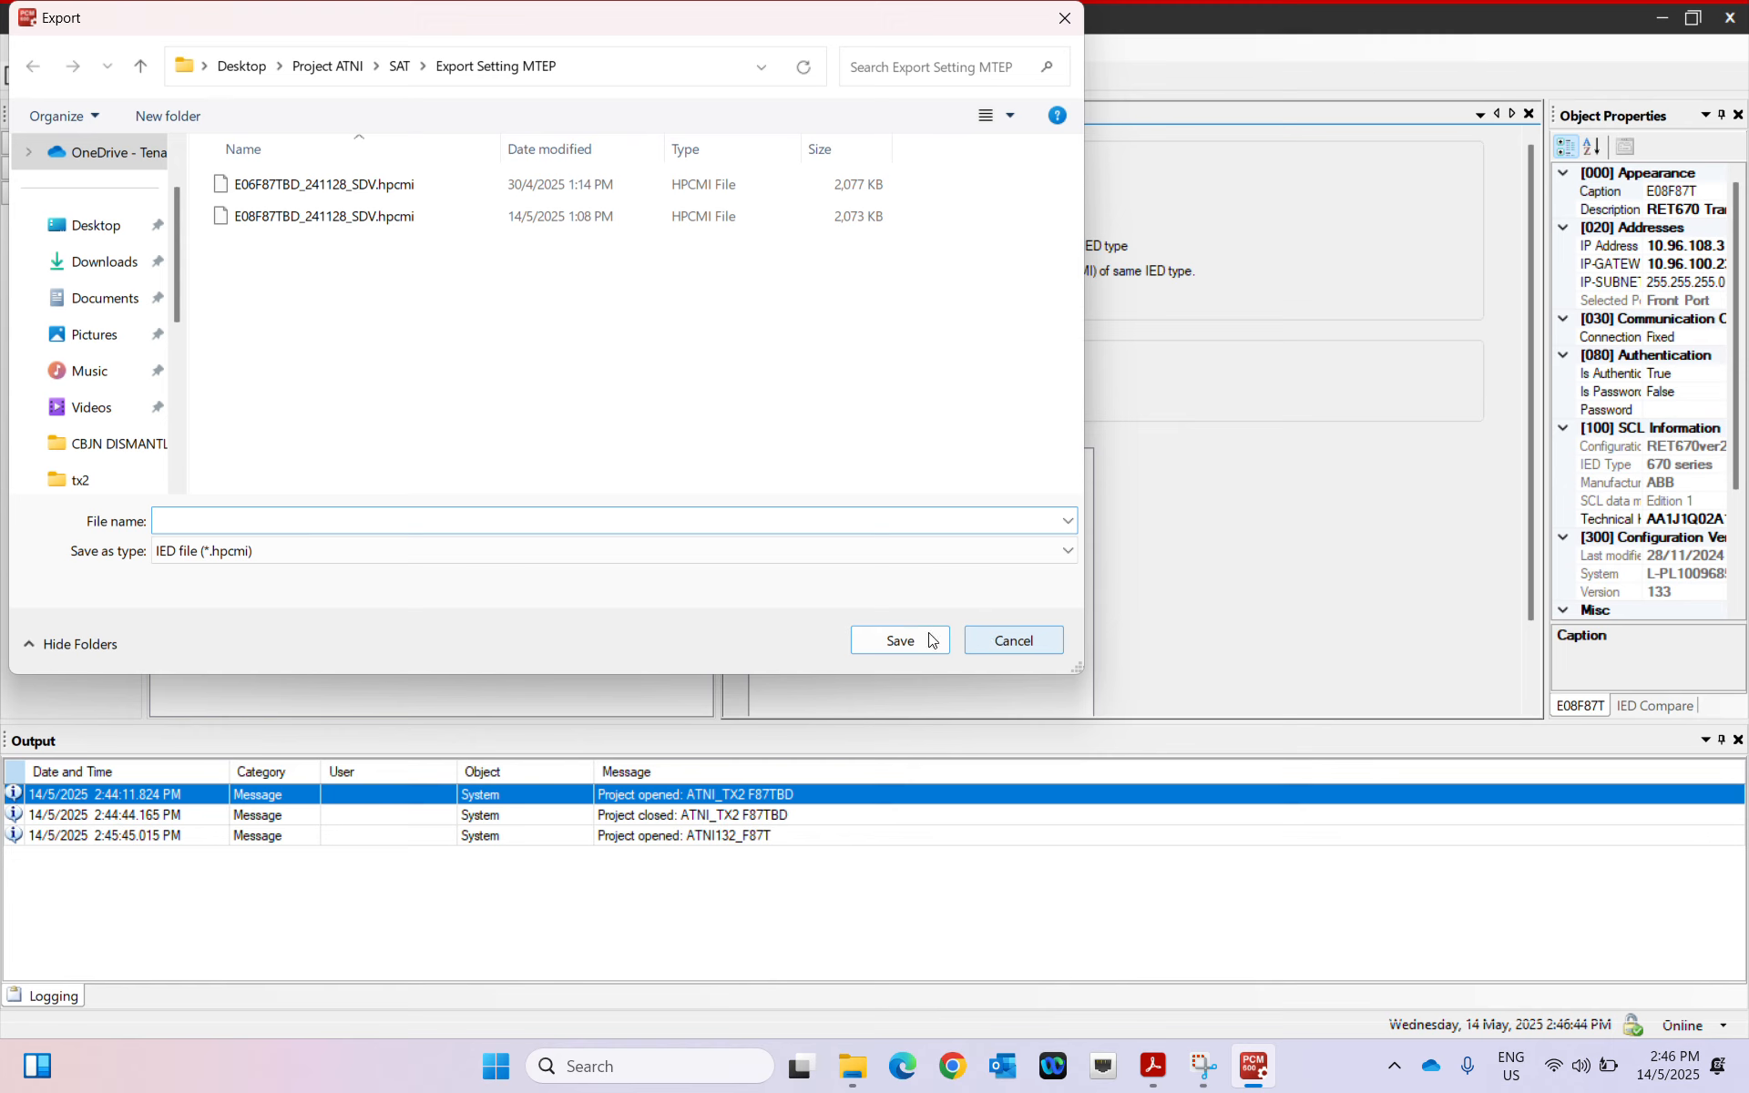
pyautogui.click(1025, 642)
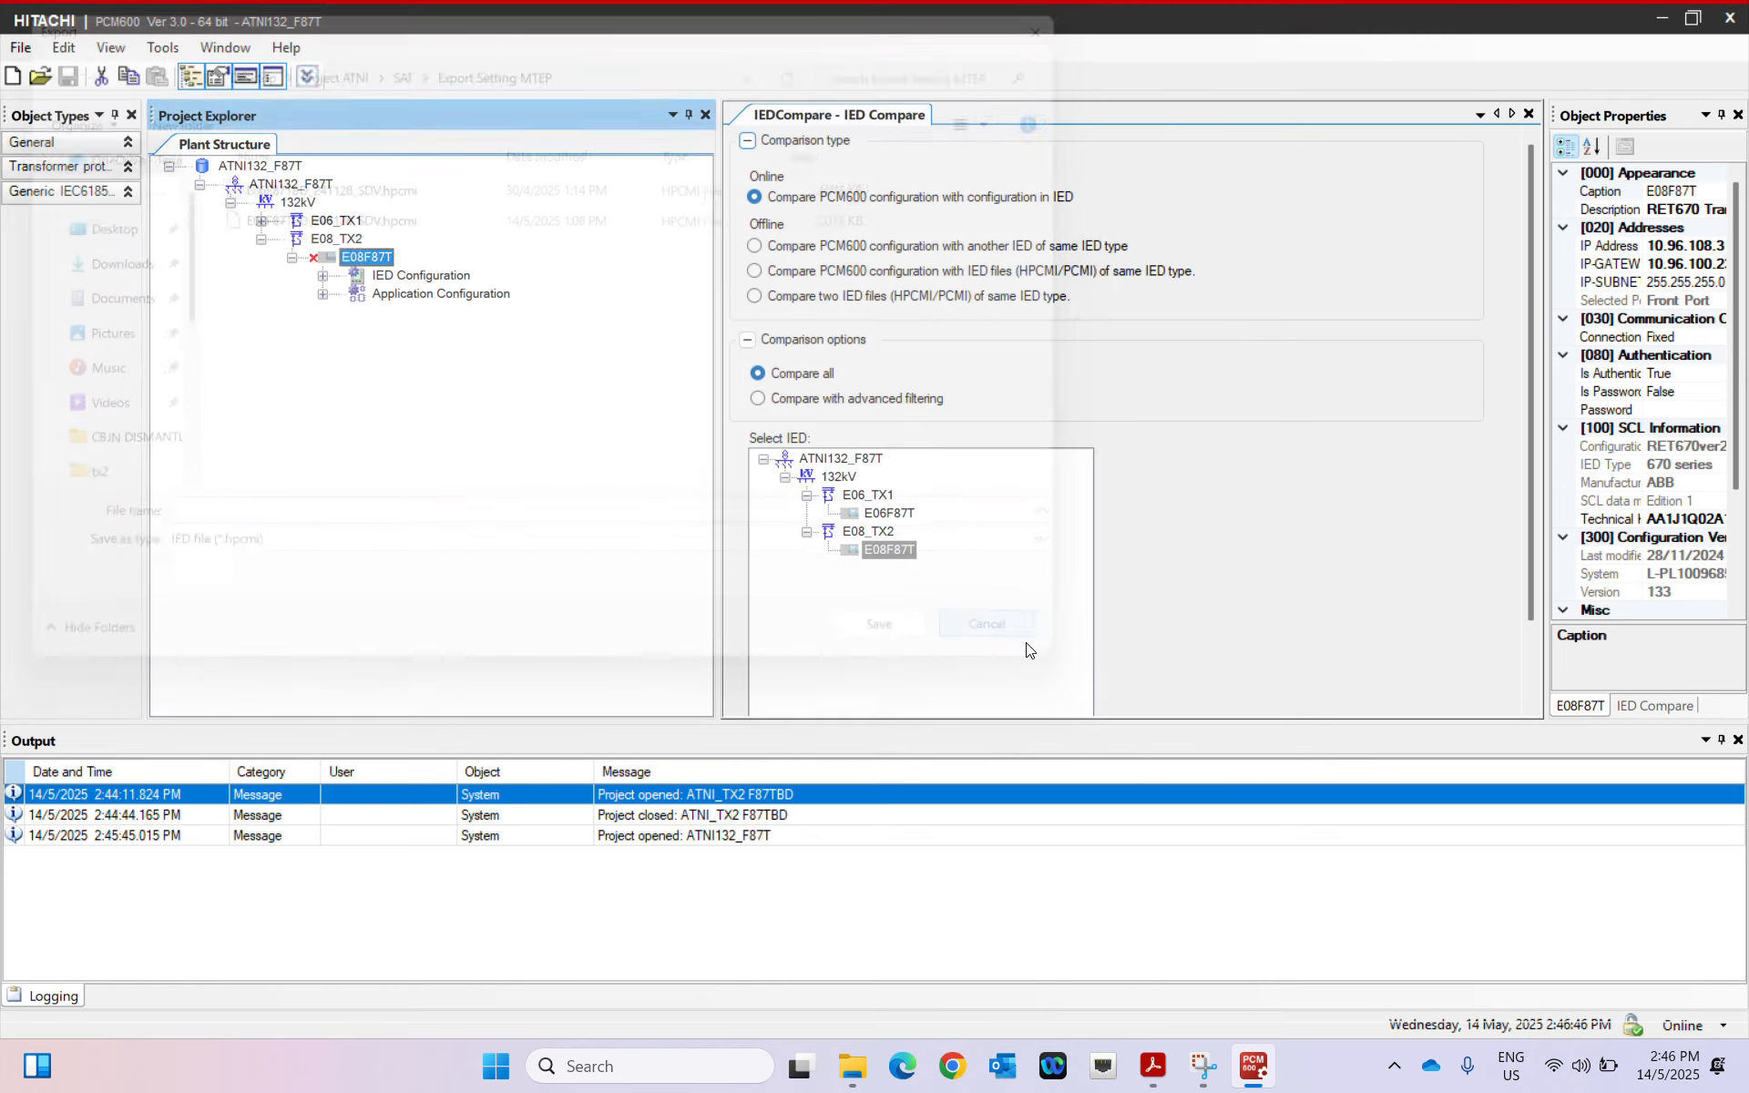
# Open the ATNI_TX2 F87TBD project, closing the current project and its tools
pyautogui.click(17, 50)
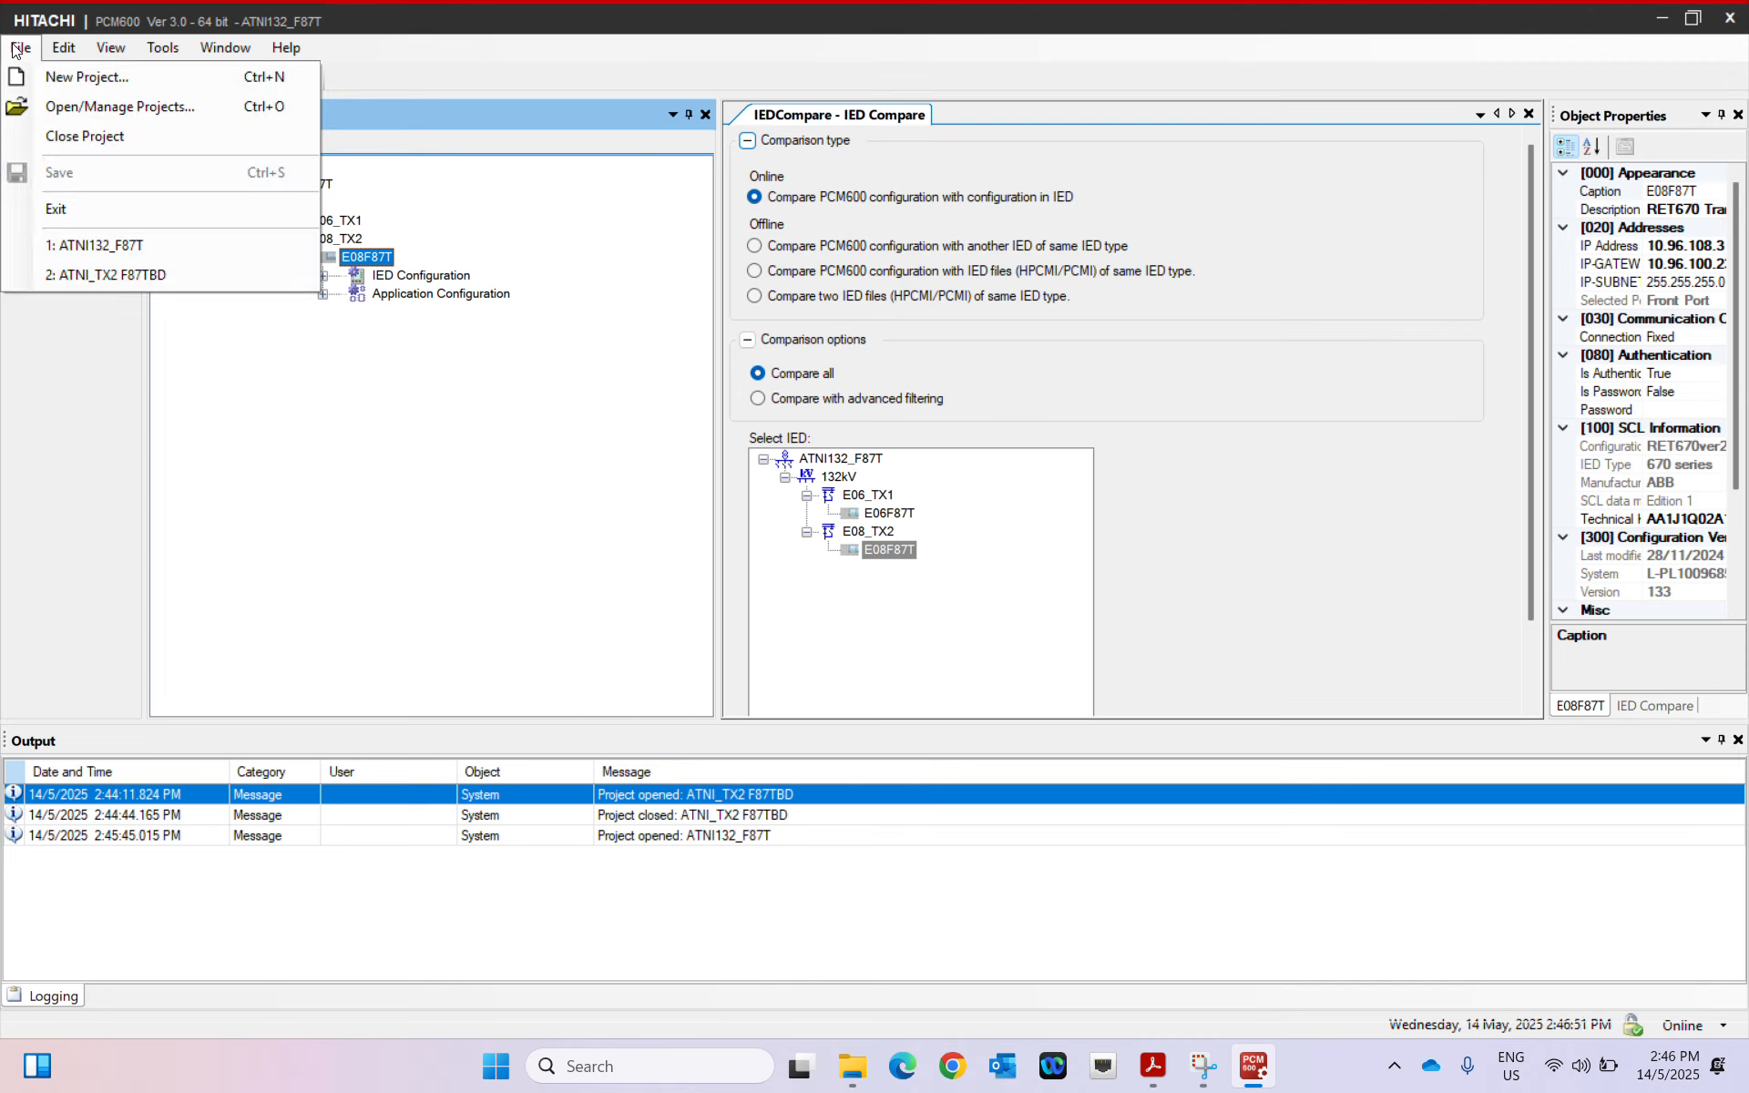
pyautogui.click(31, 109)
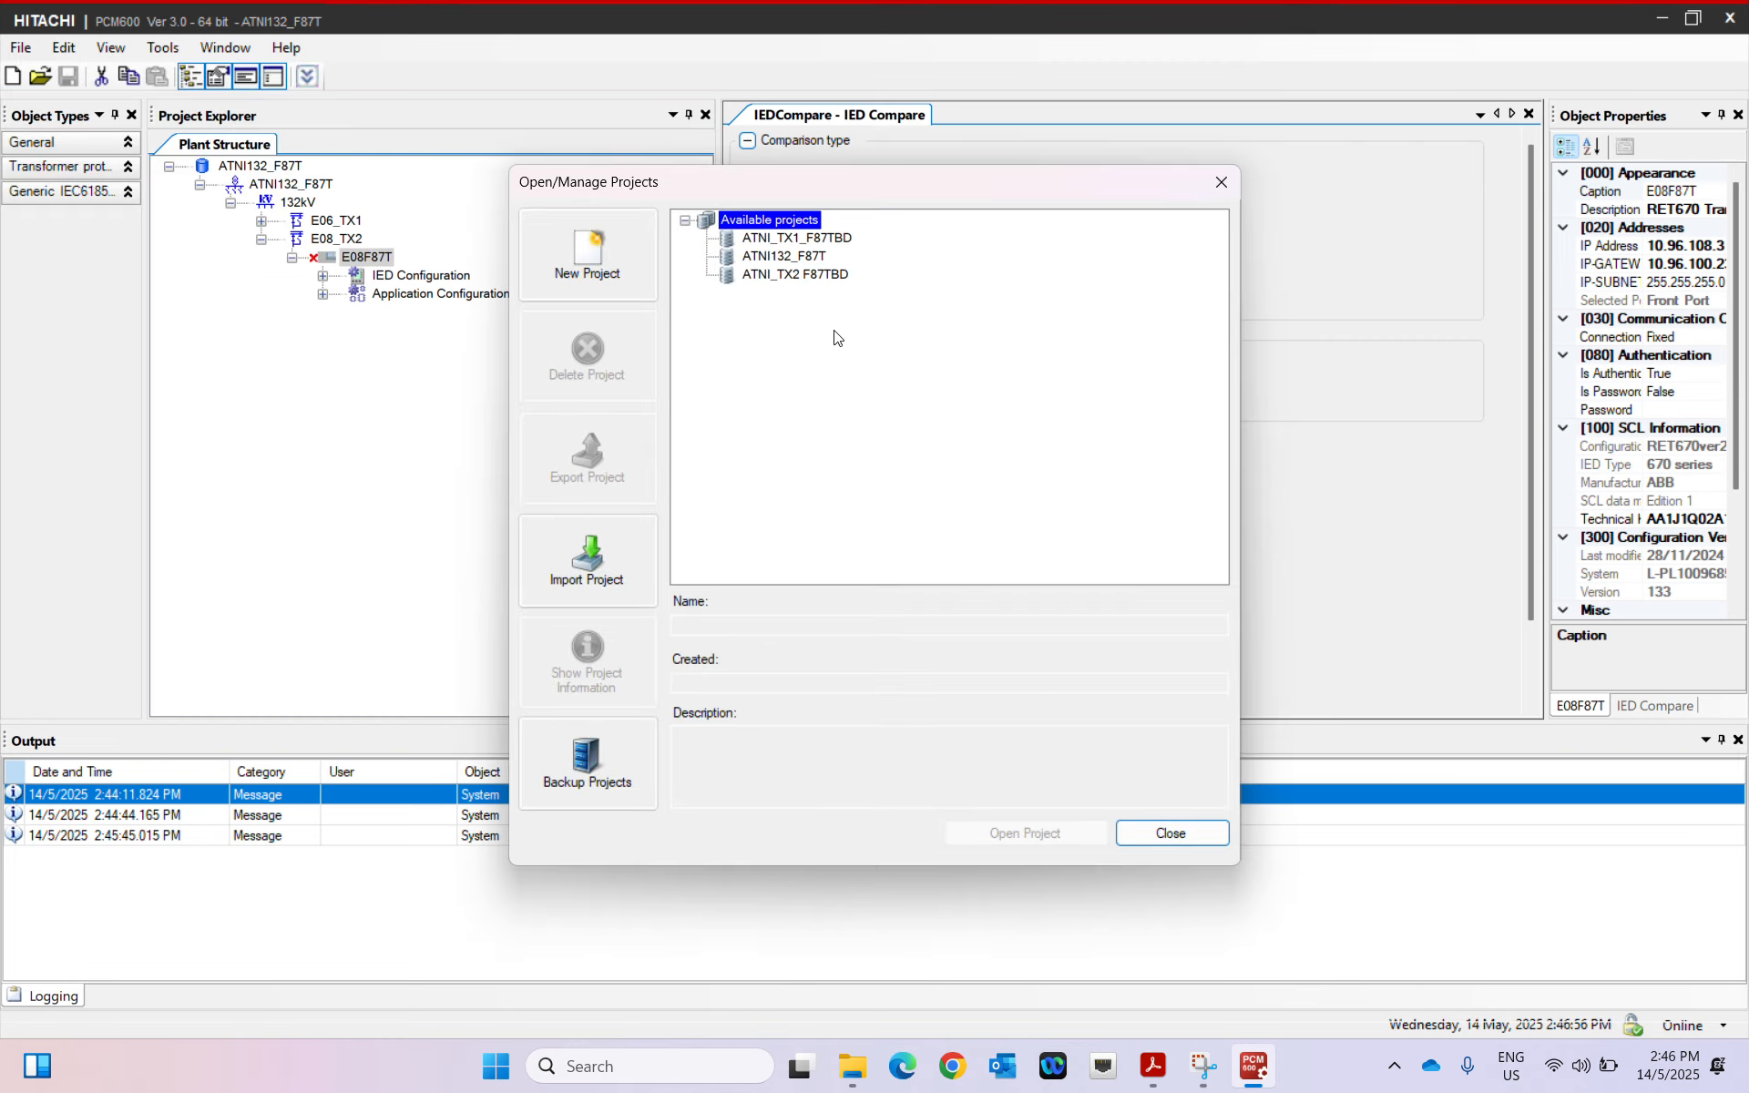
pyautogui.click(822, 279)
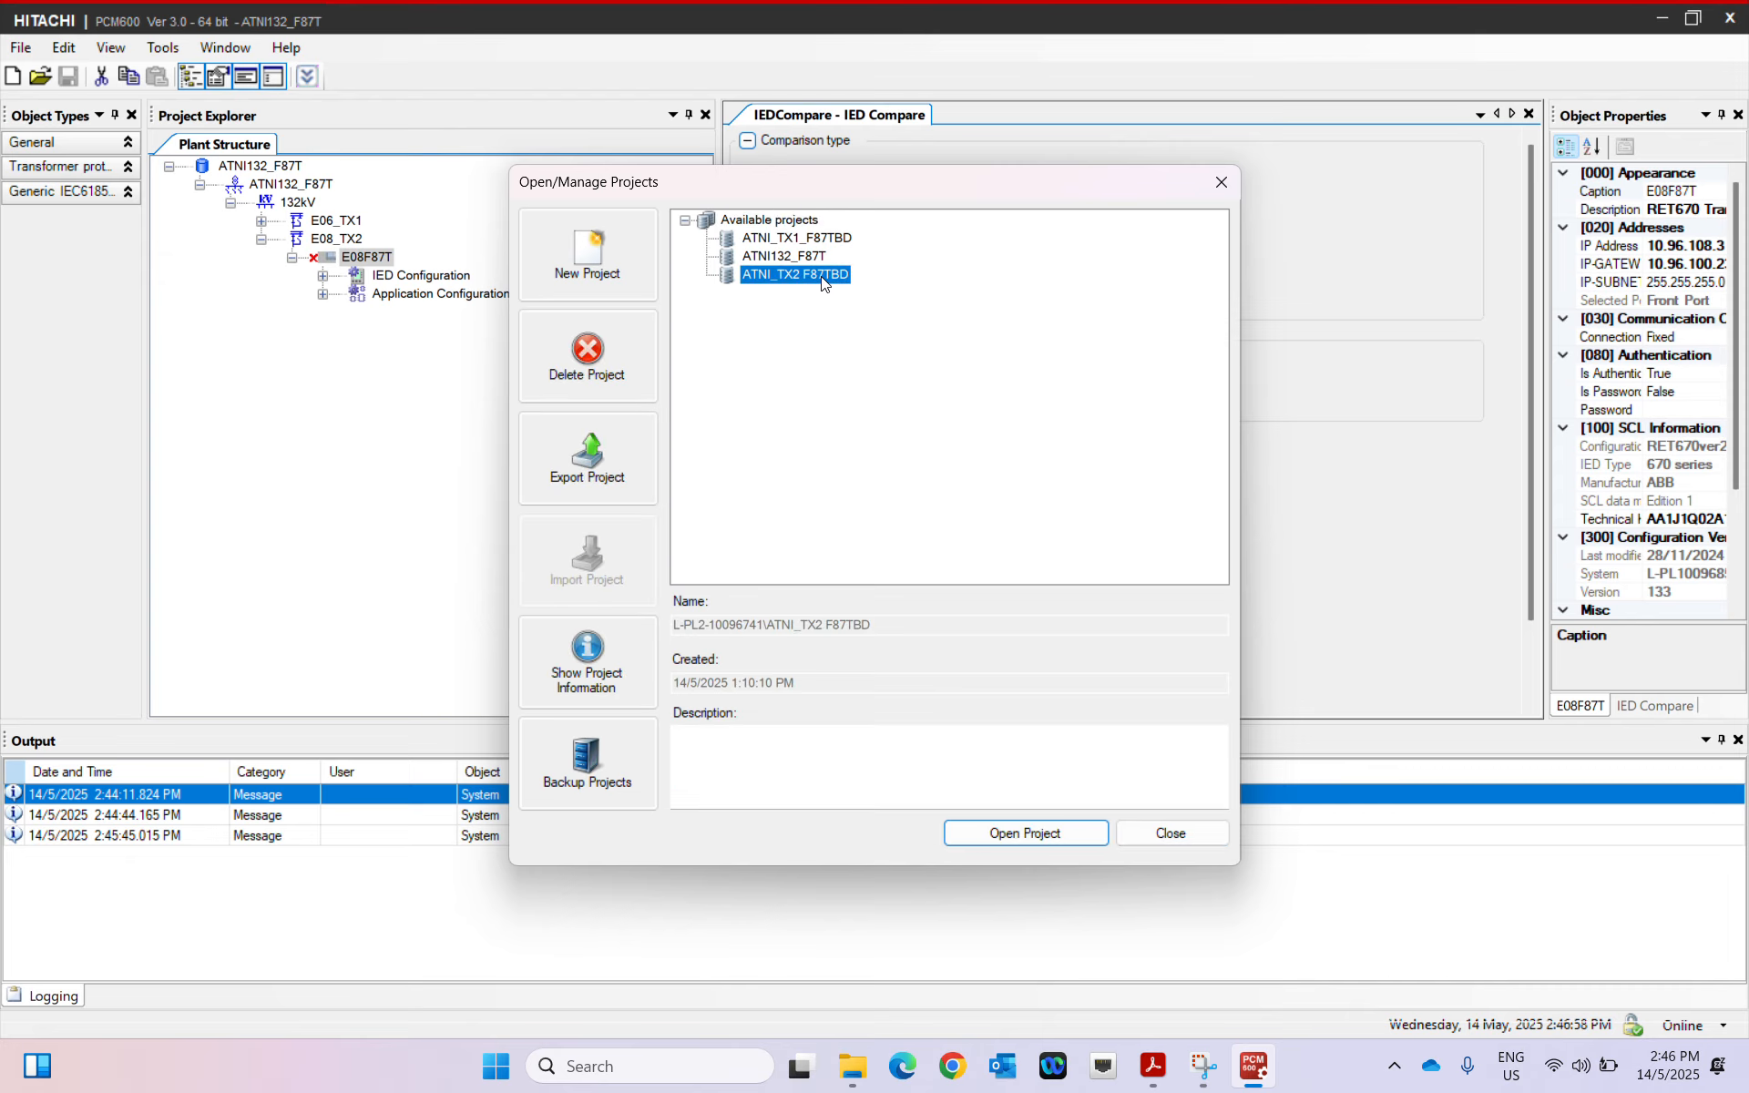
pyautogui.click(1010, 843)
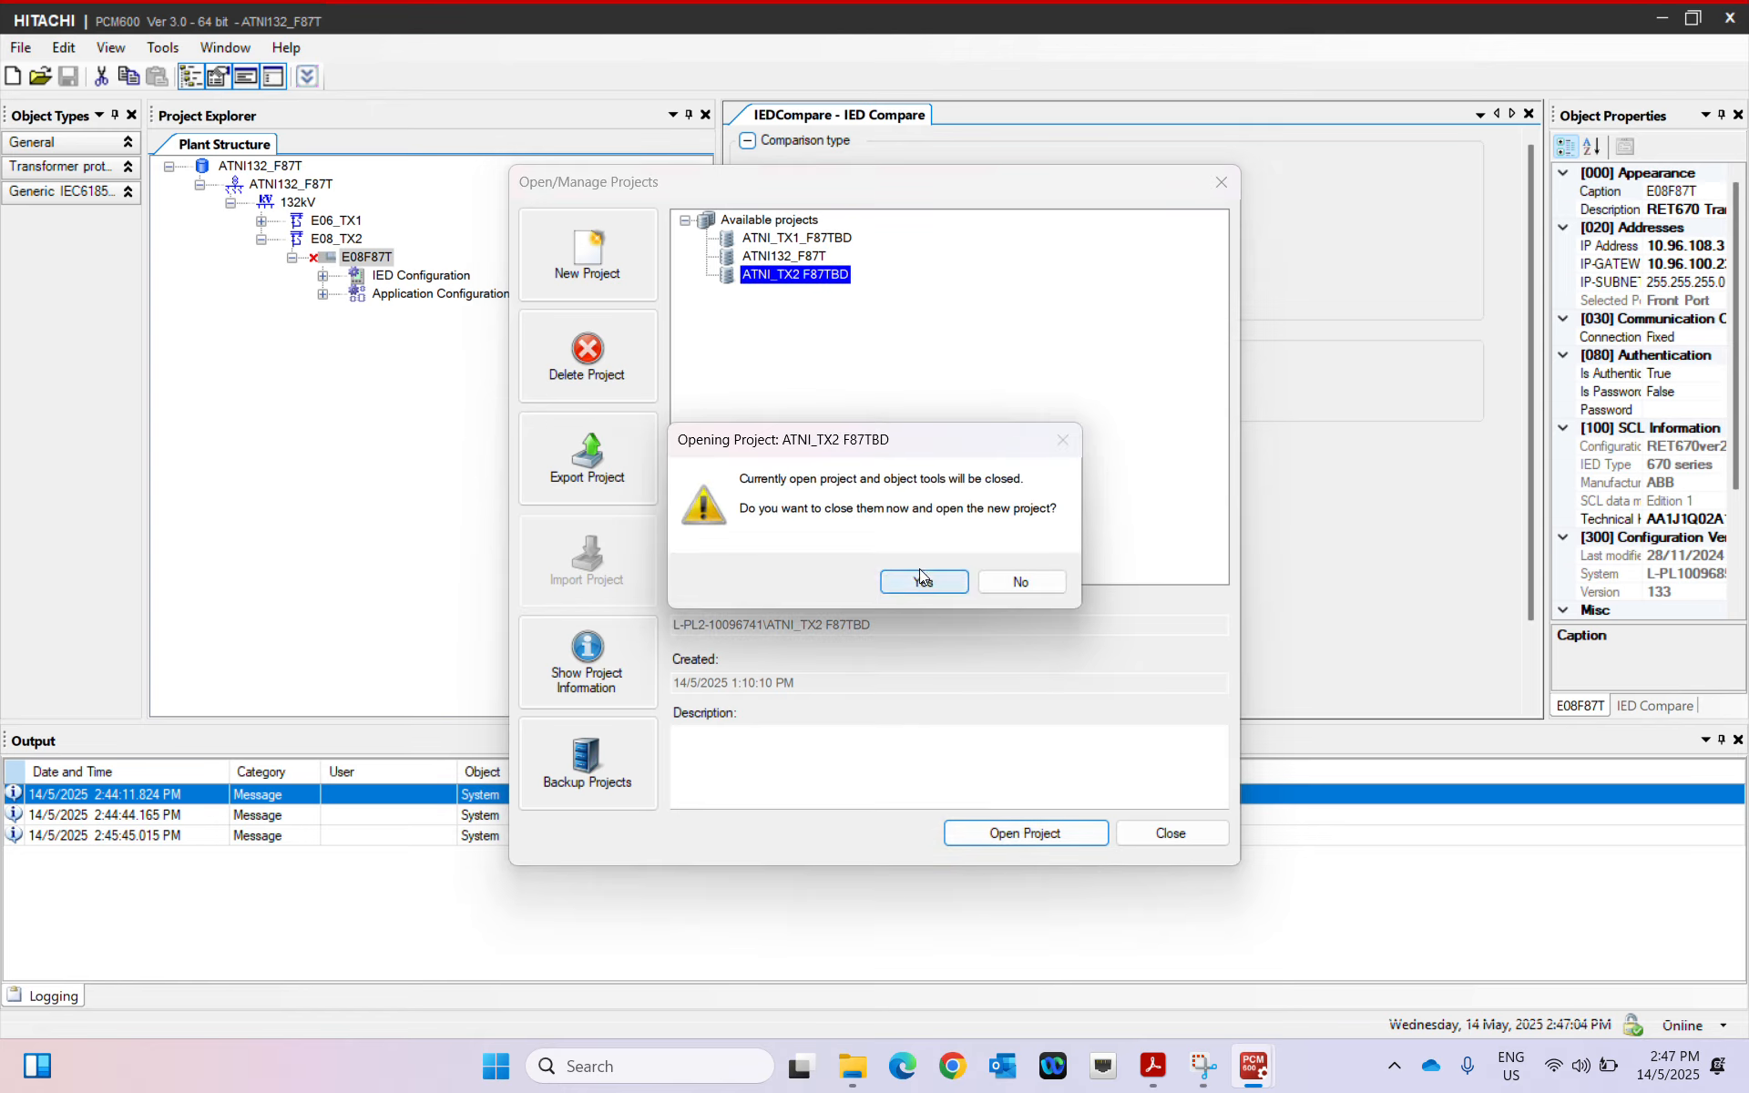
pyautogui.click(922, 579)
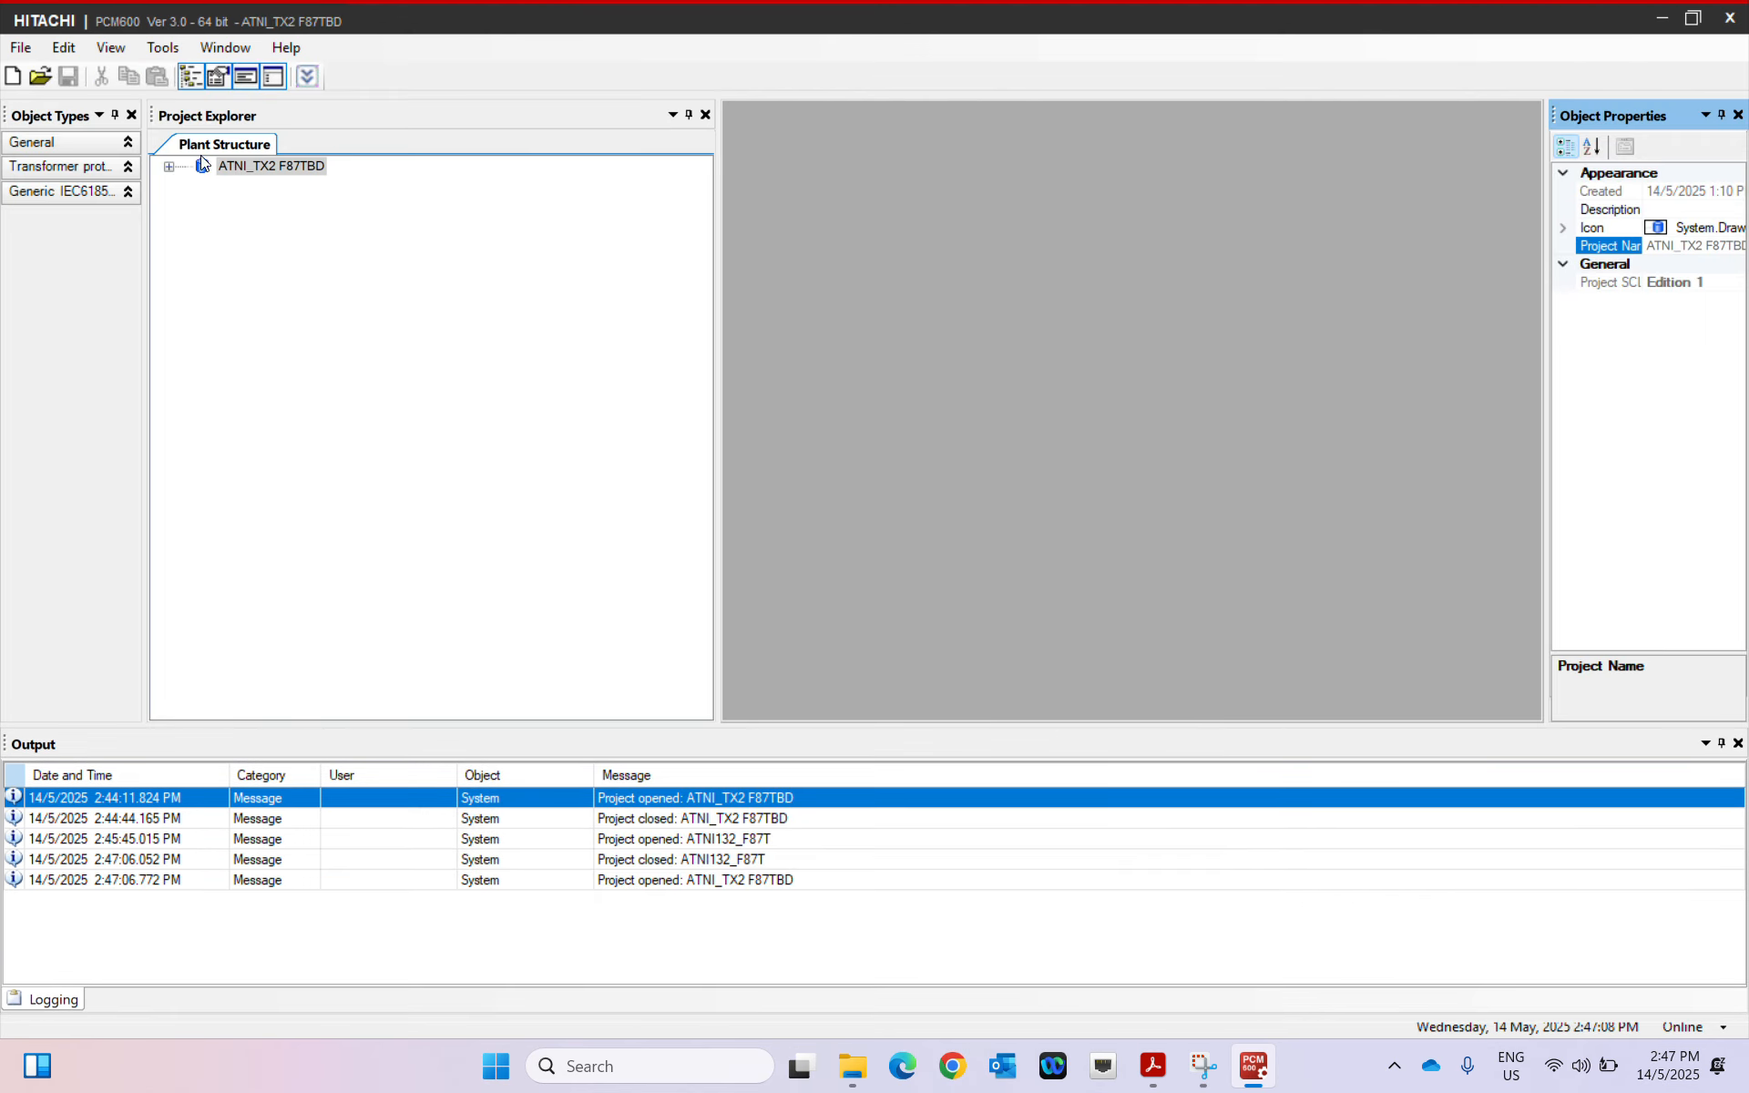
# Expand the ATNI_TX2 F87TBD plant structure through the substation, voltage level and bay down to the E08F87TBD relay
pyautogui.click(168, 167)
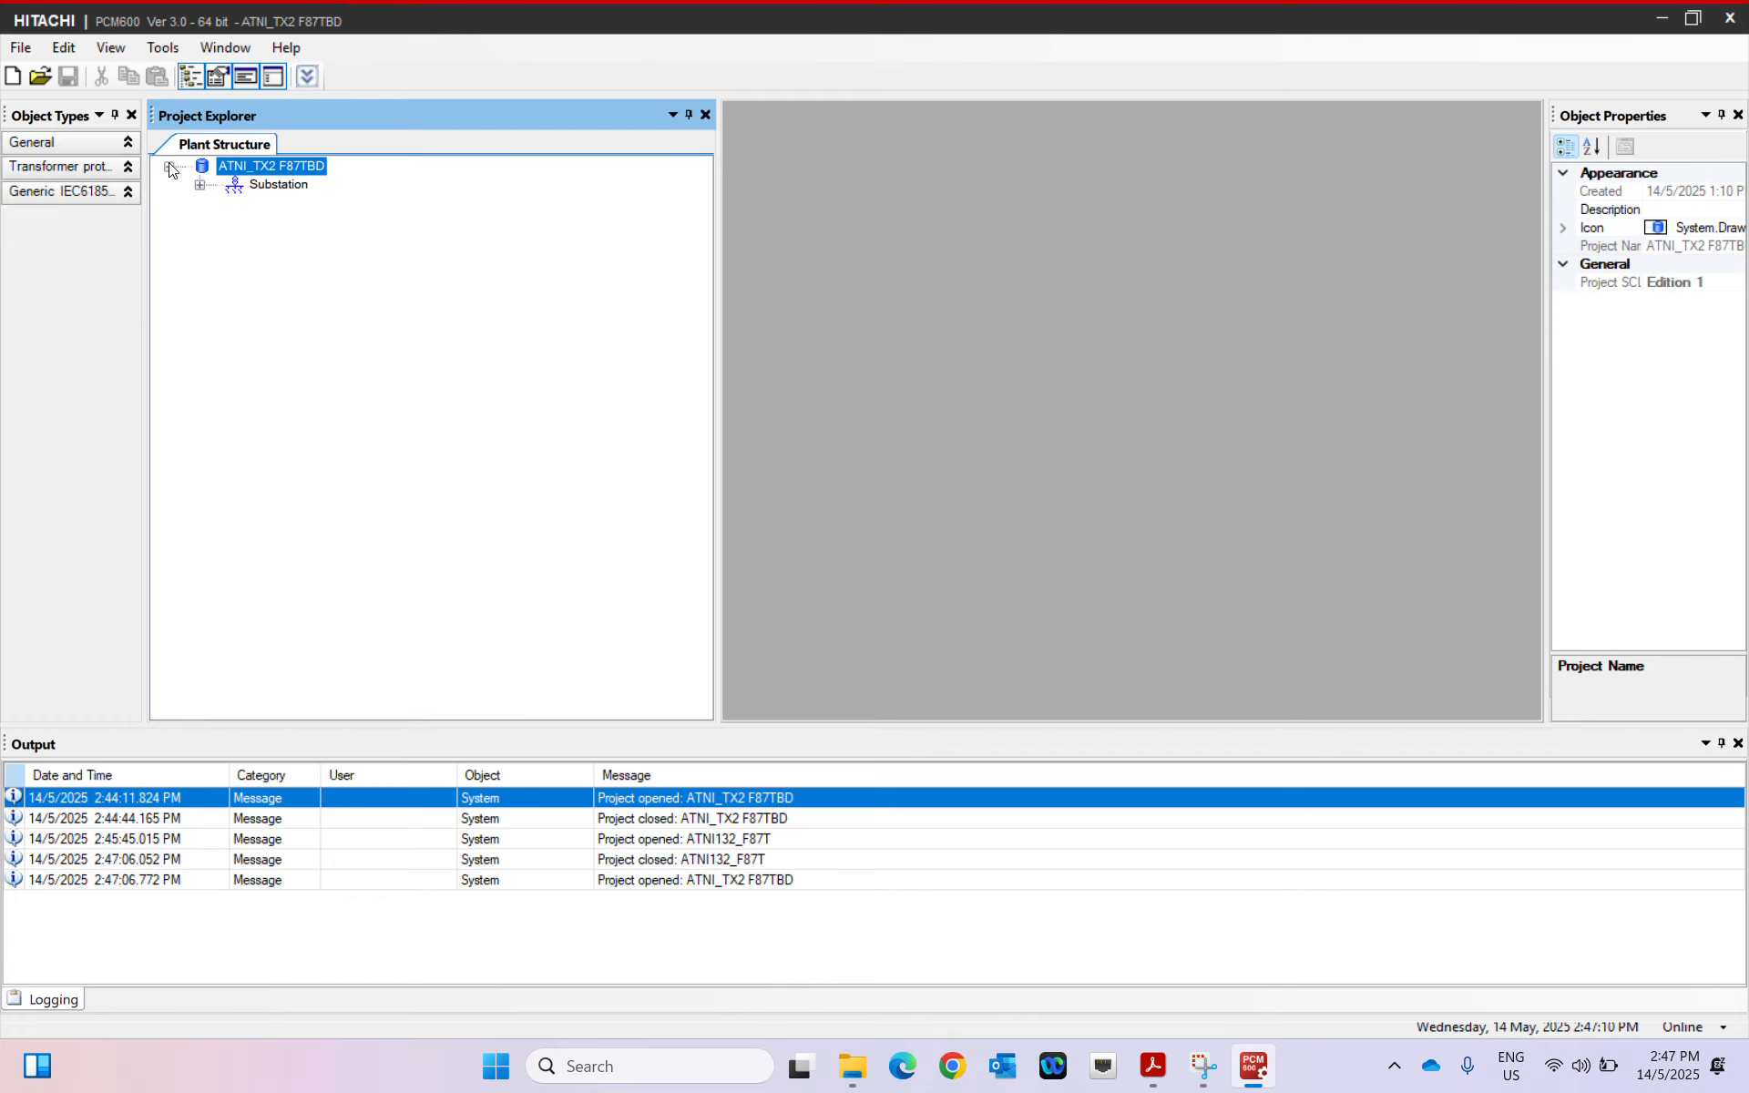
pyautogui.click(200, 184)
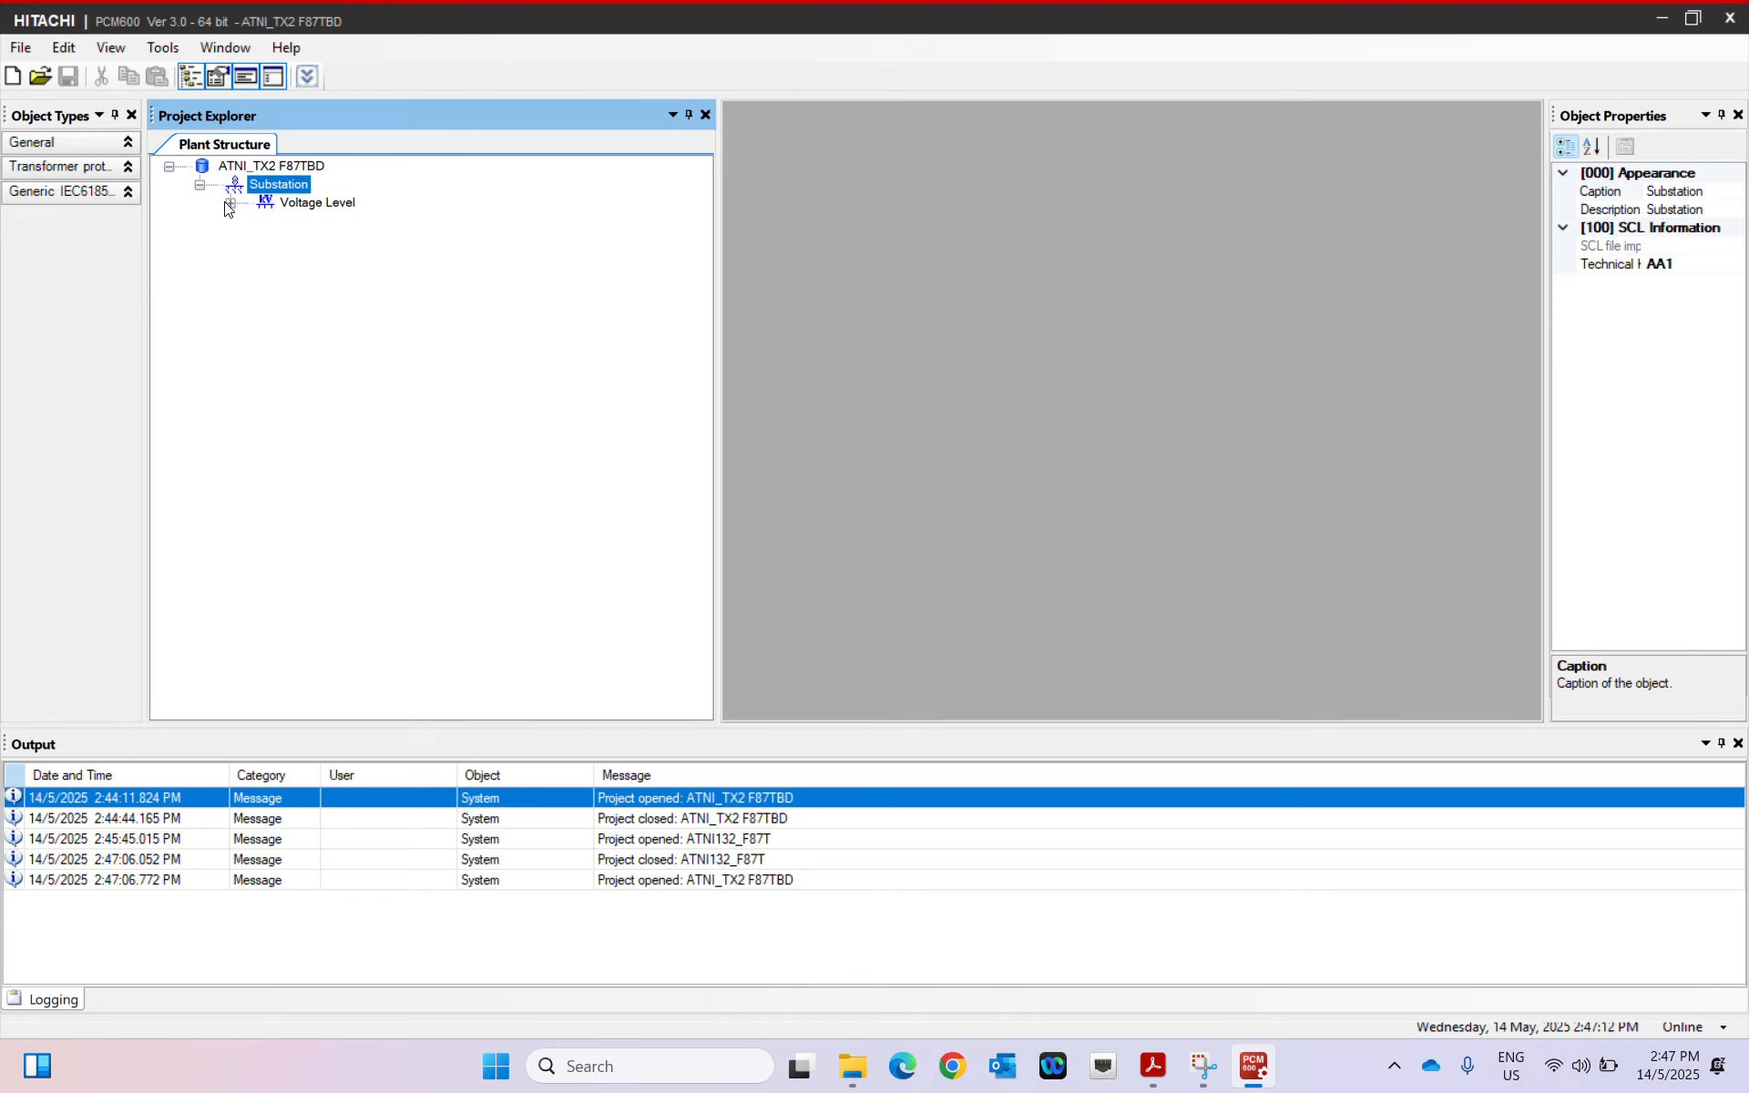
pyautogui.click(230, 203)
pyautogui.click(261, 228)
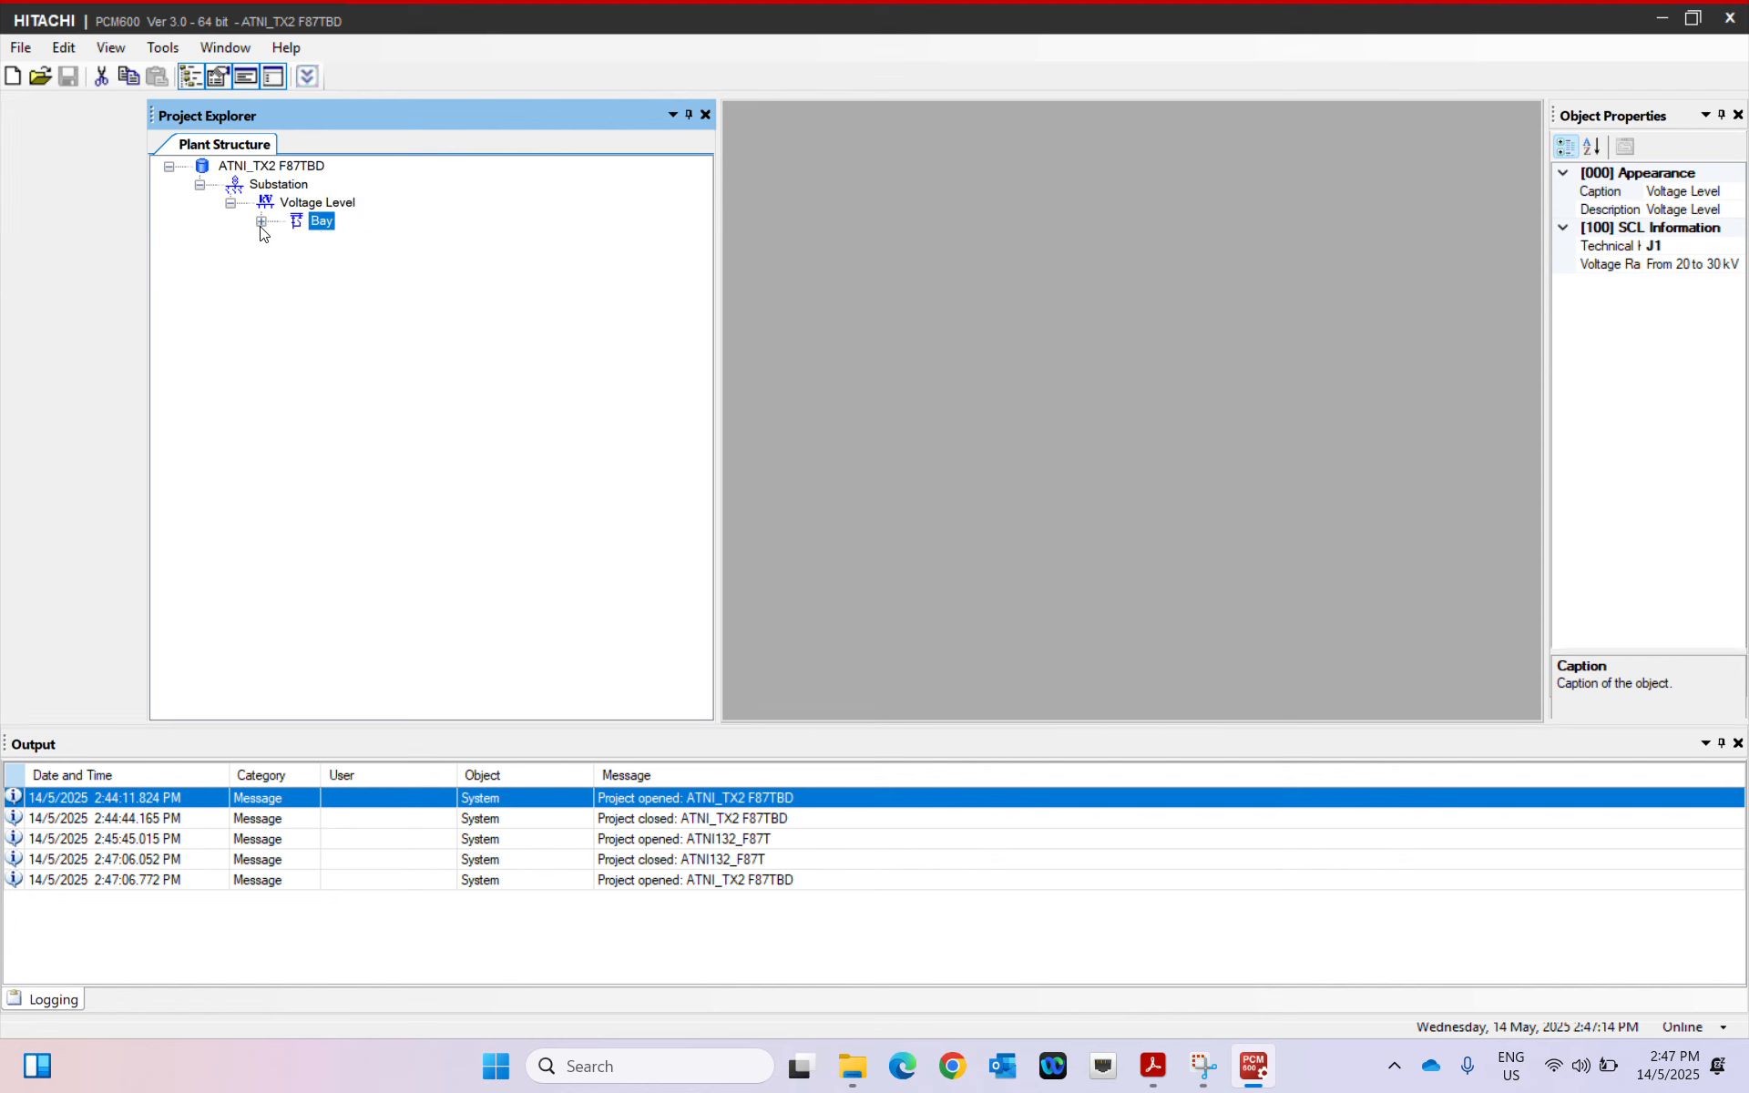
pyautogui.click(291, 242)
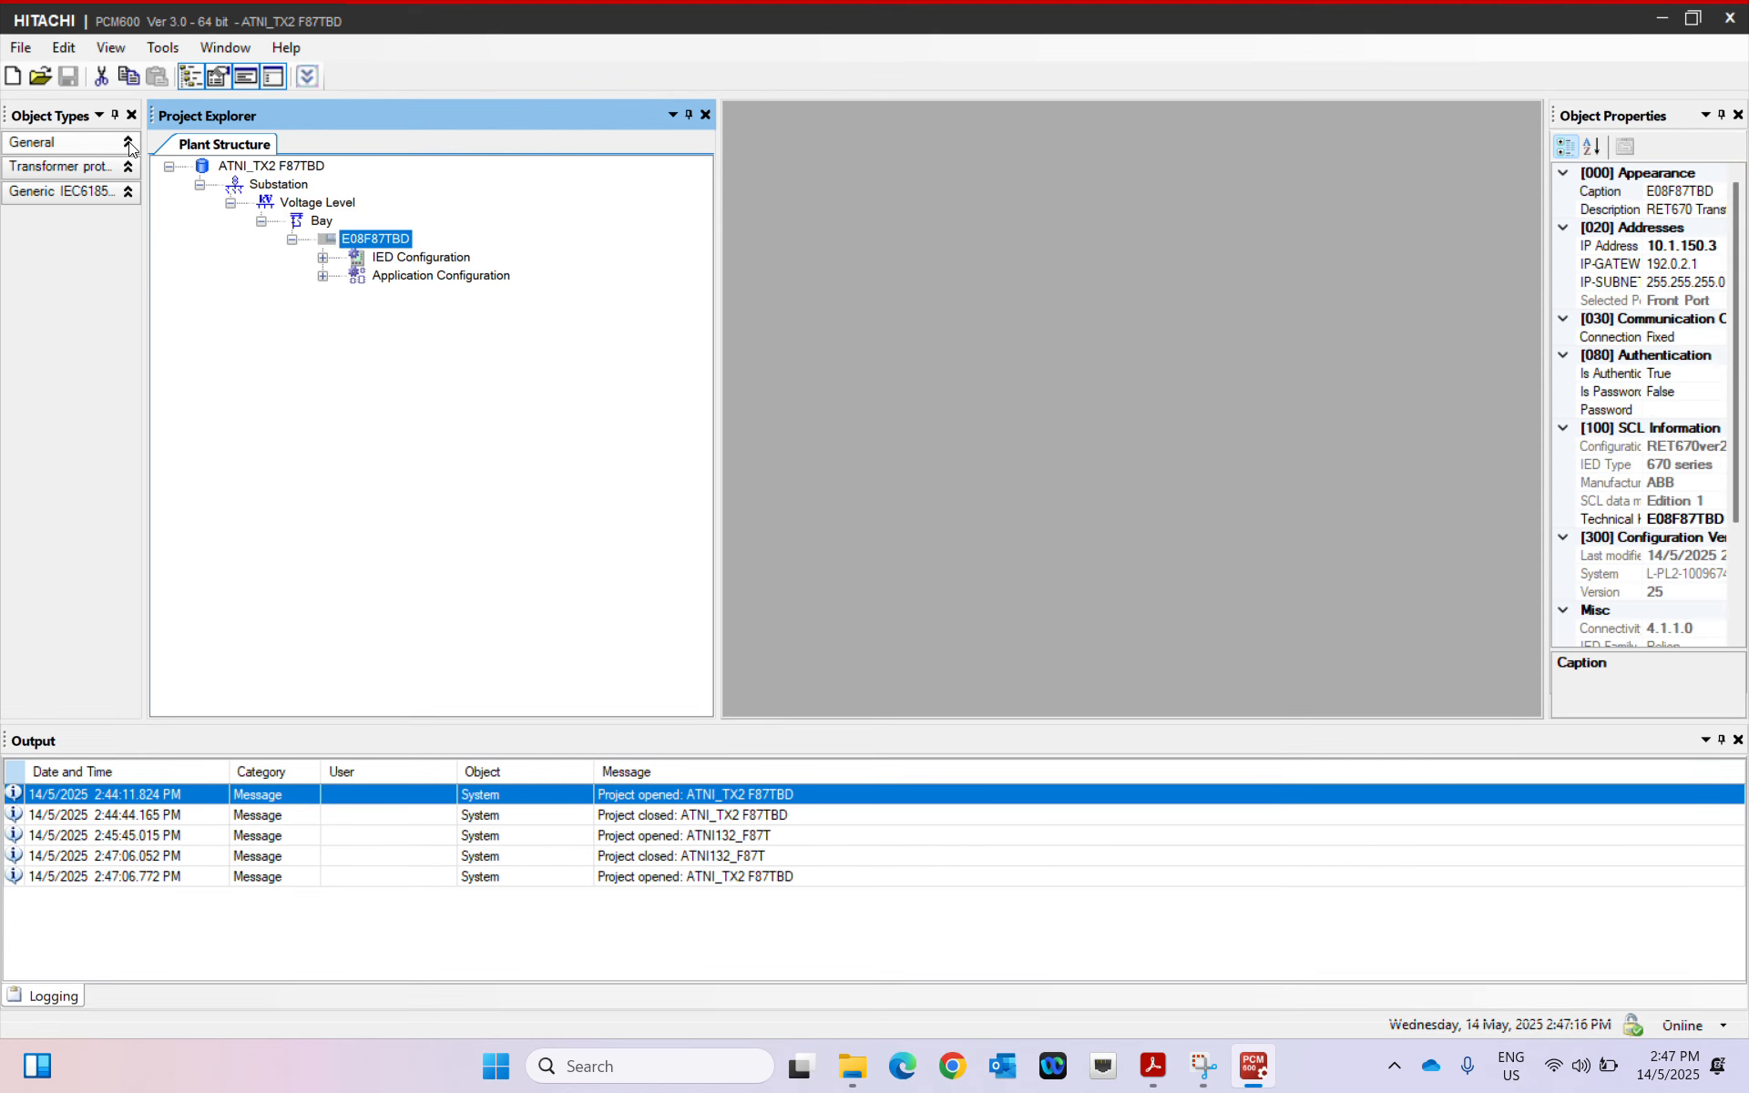
pyautogui.click(28, 50)
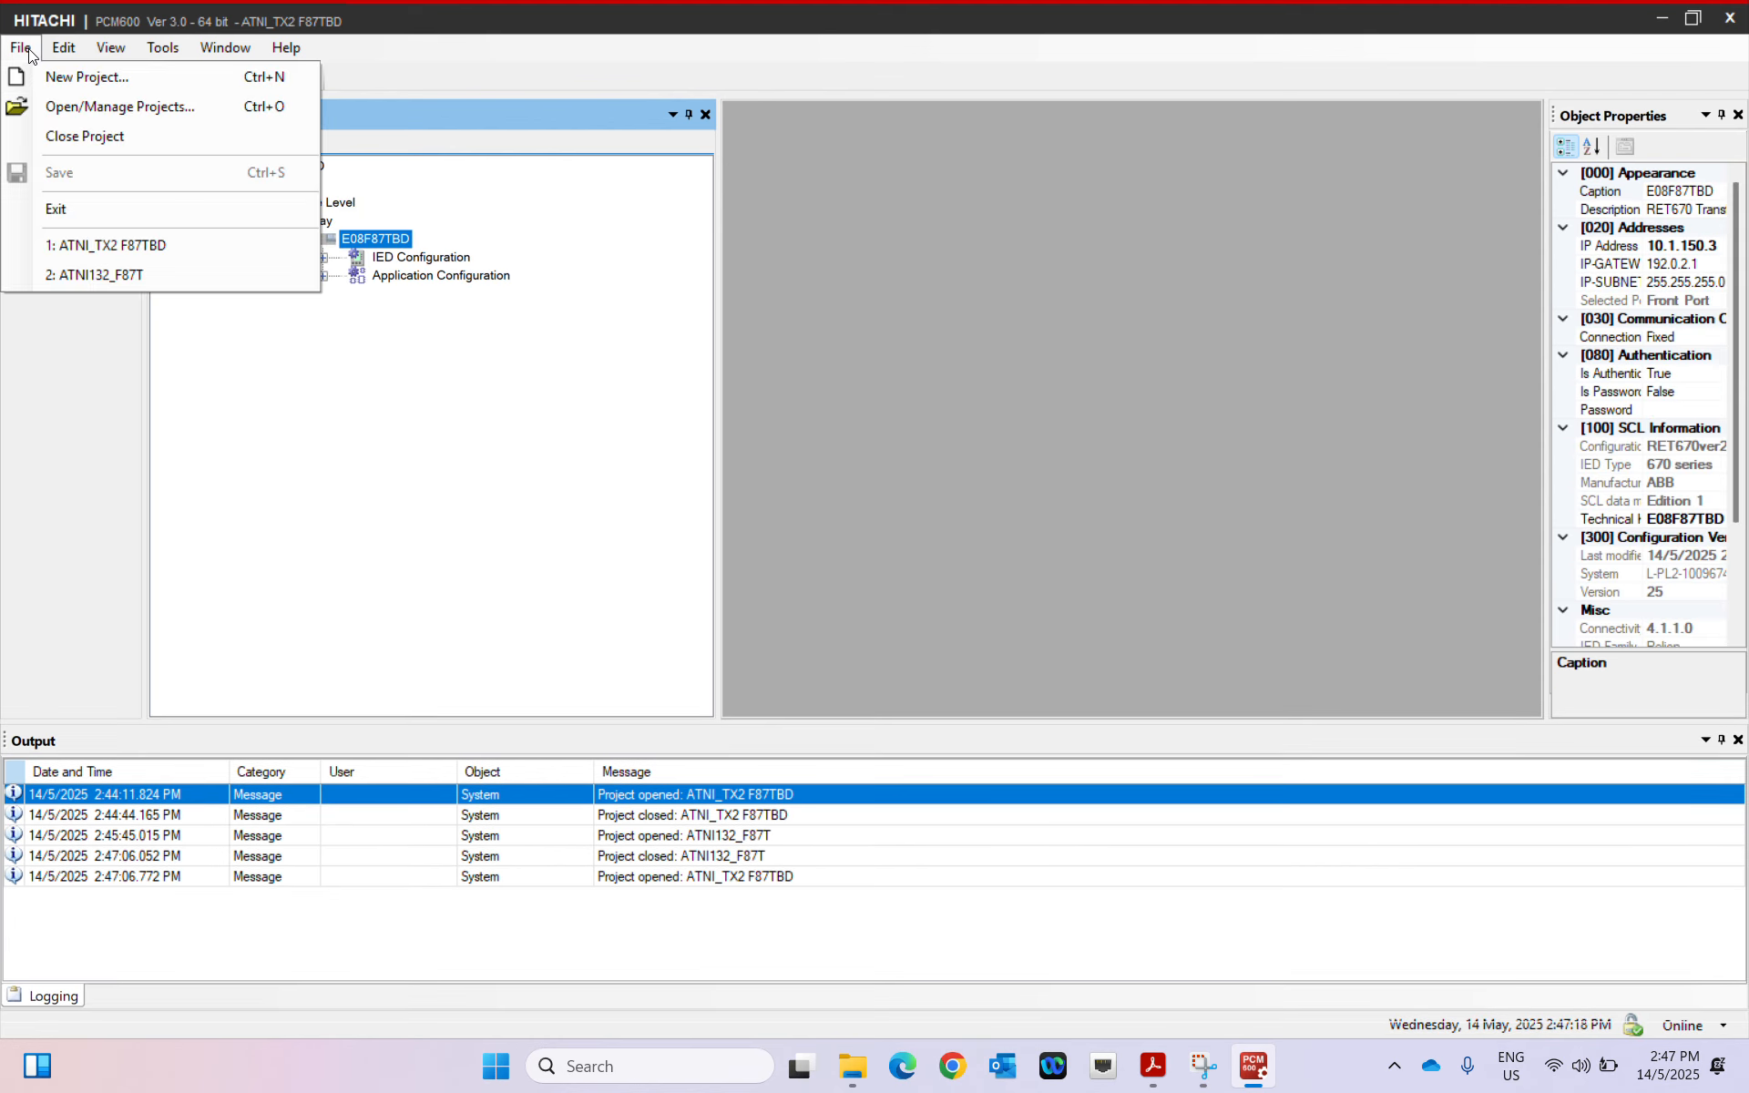
pyautogui.click(29, 50)
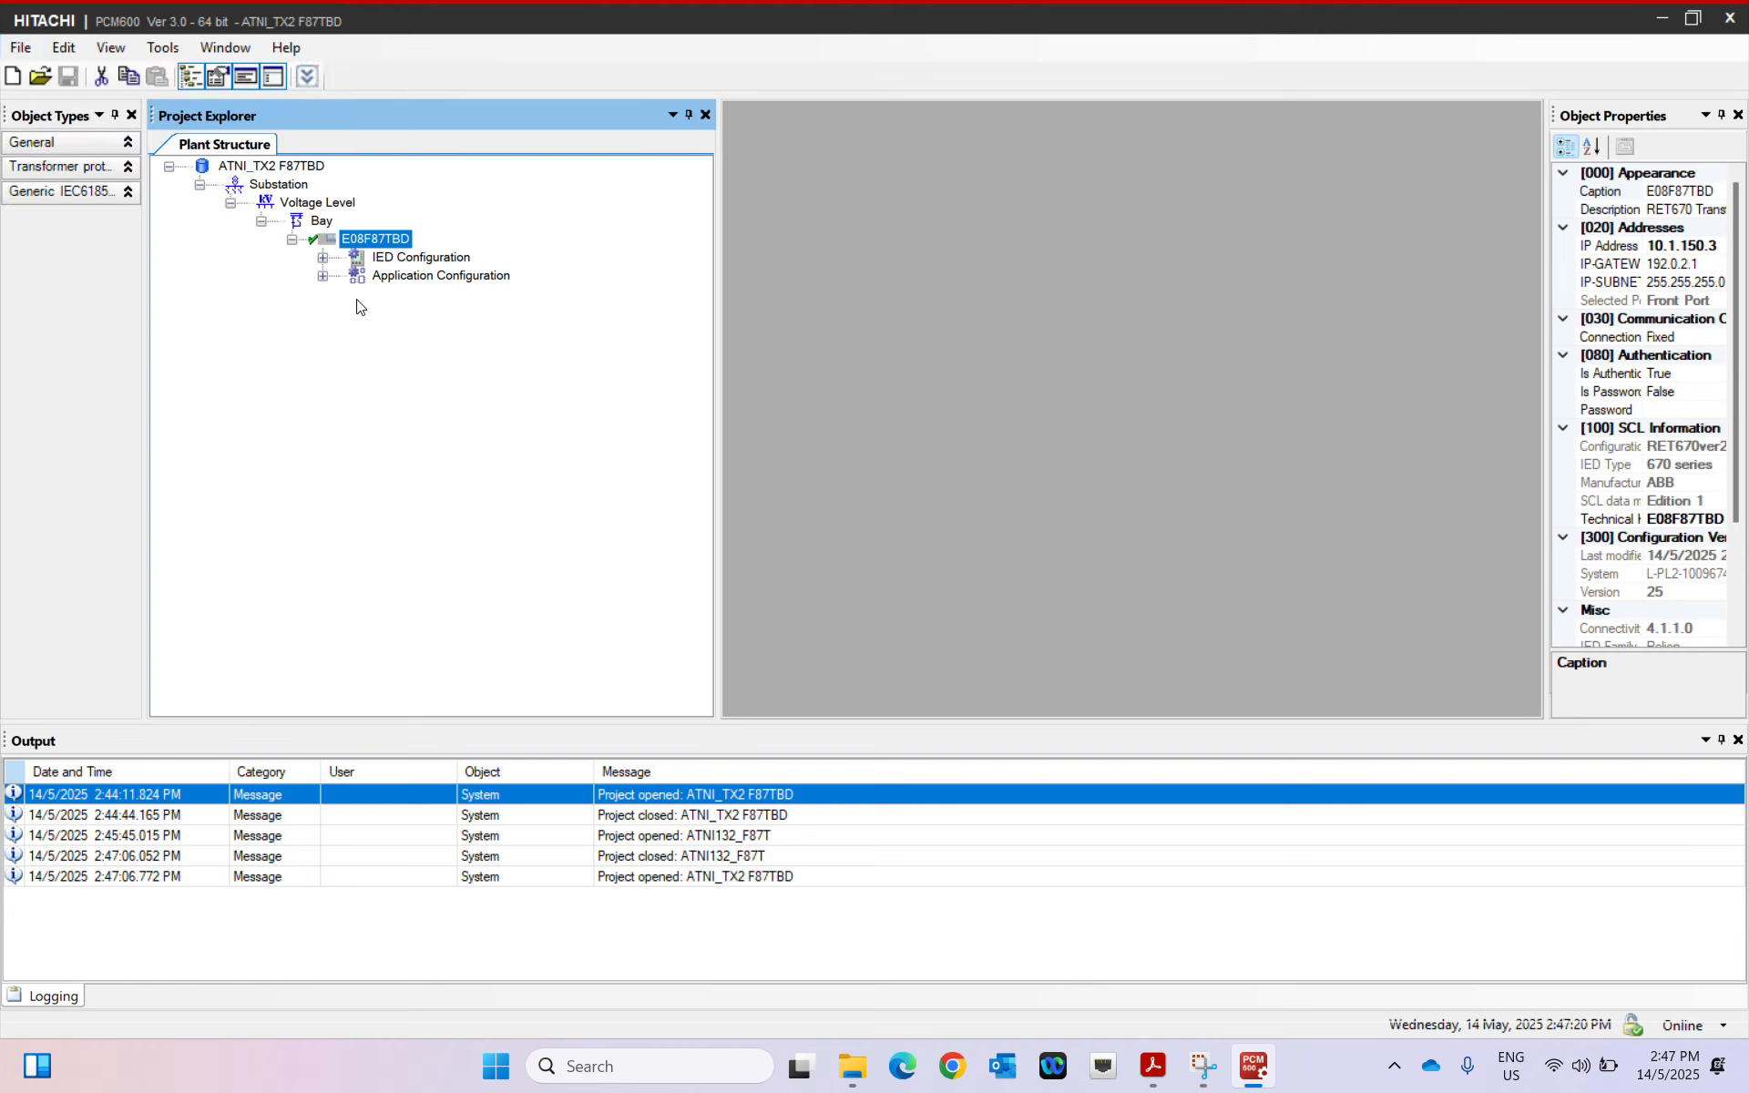
# Read the configuration from the physical relay into the E08F87TBD IED, confirming the read operation
pyautogui.rightClick(365, 230)
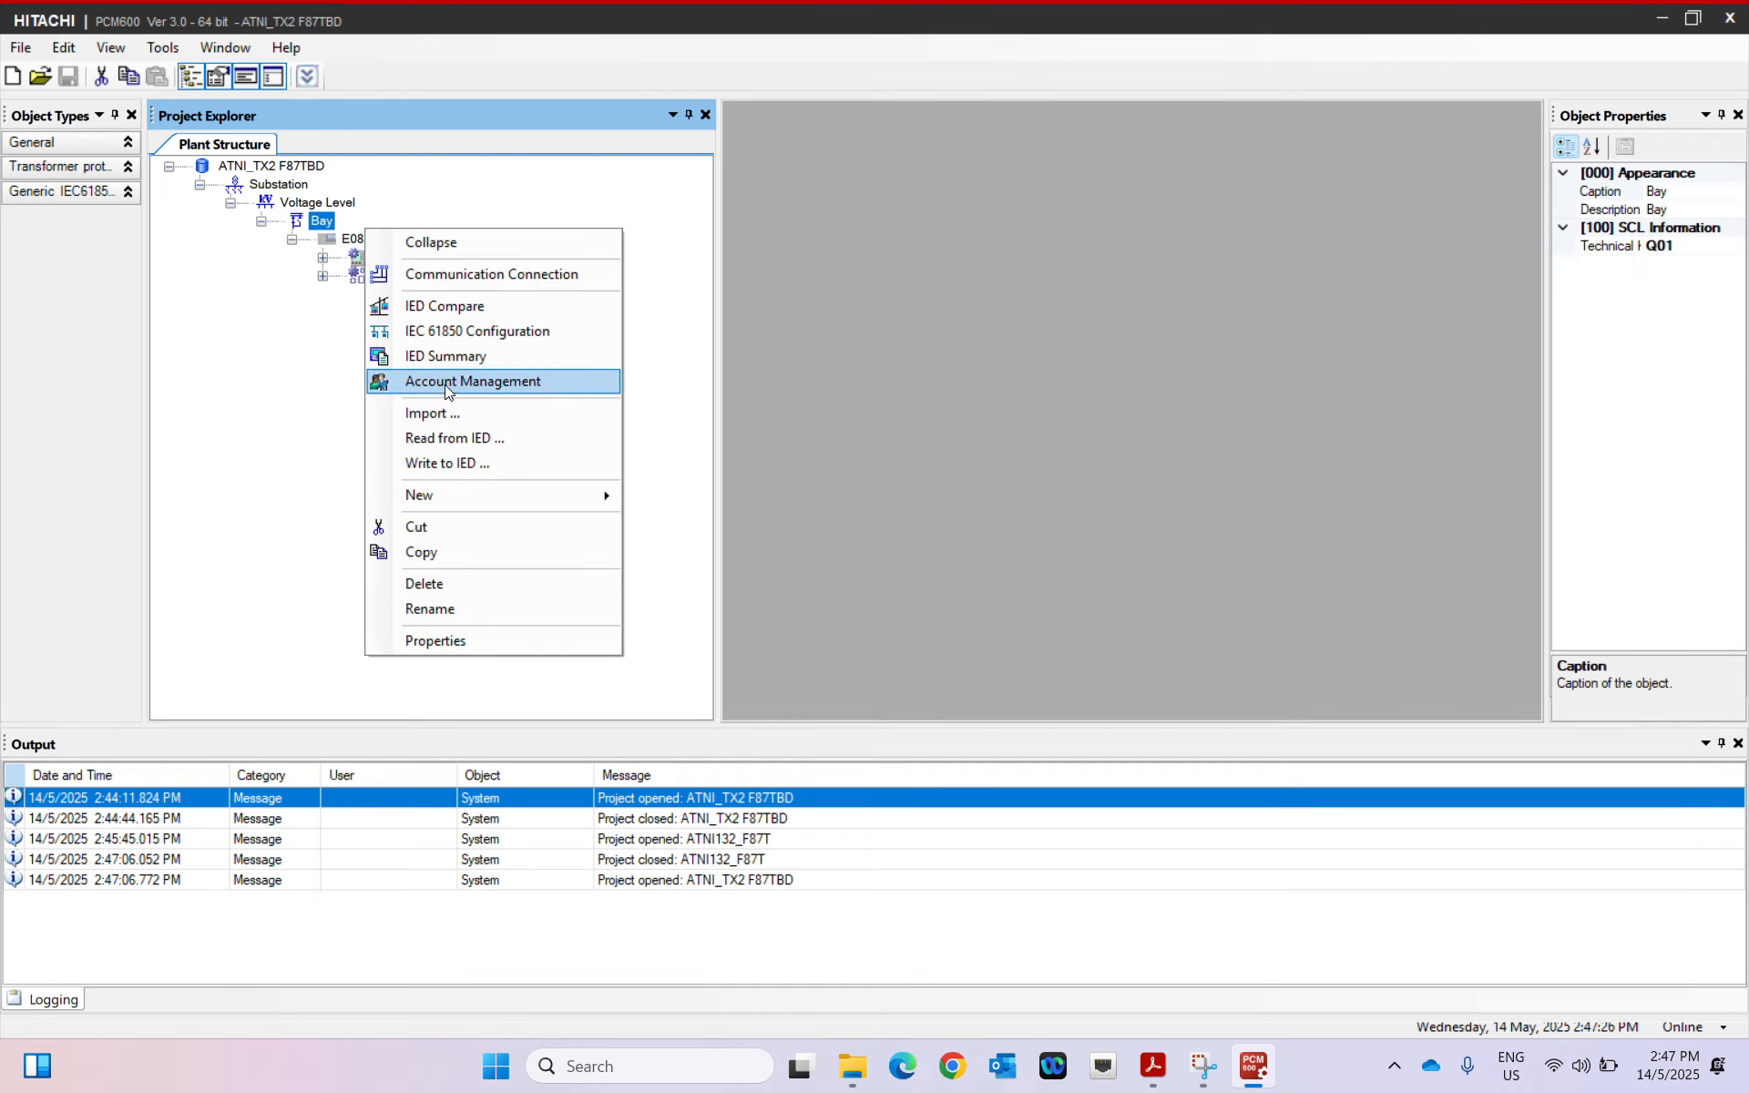
pyautogui.click(270, 276)
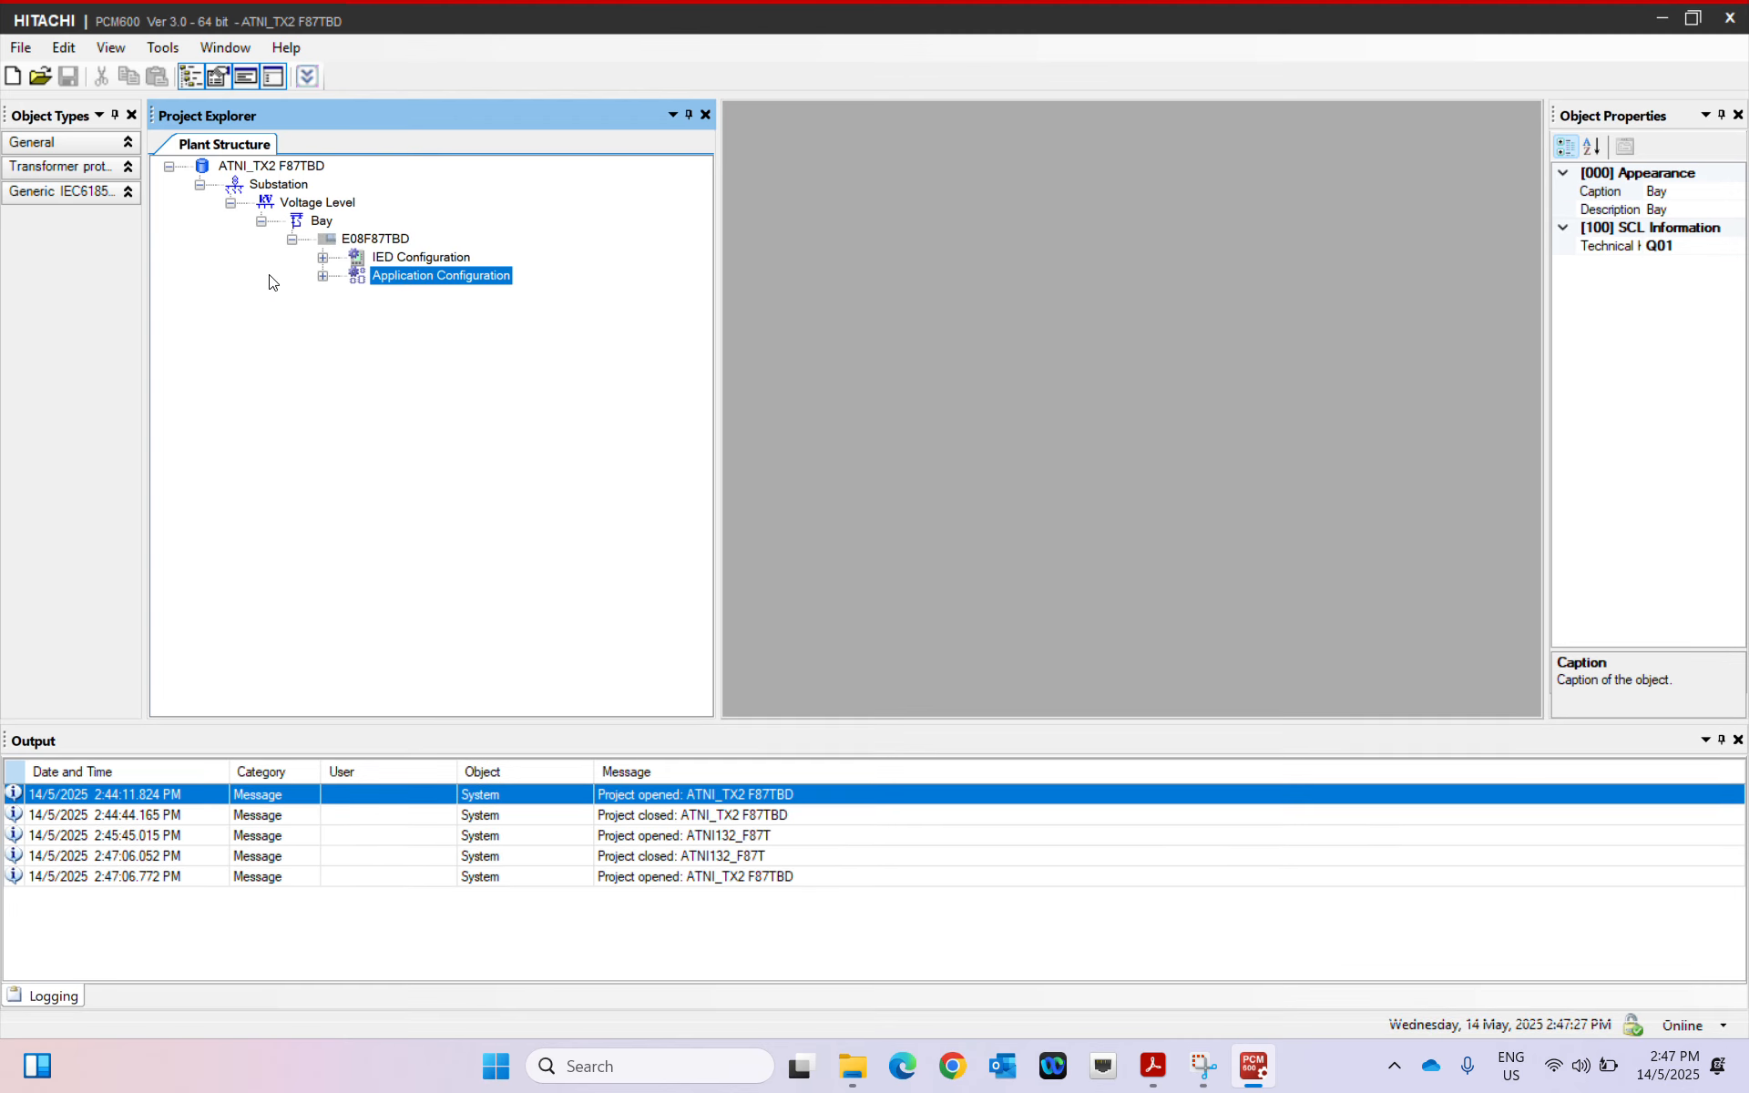
pyautogui.click(339, 240)
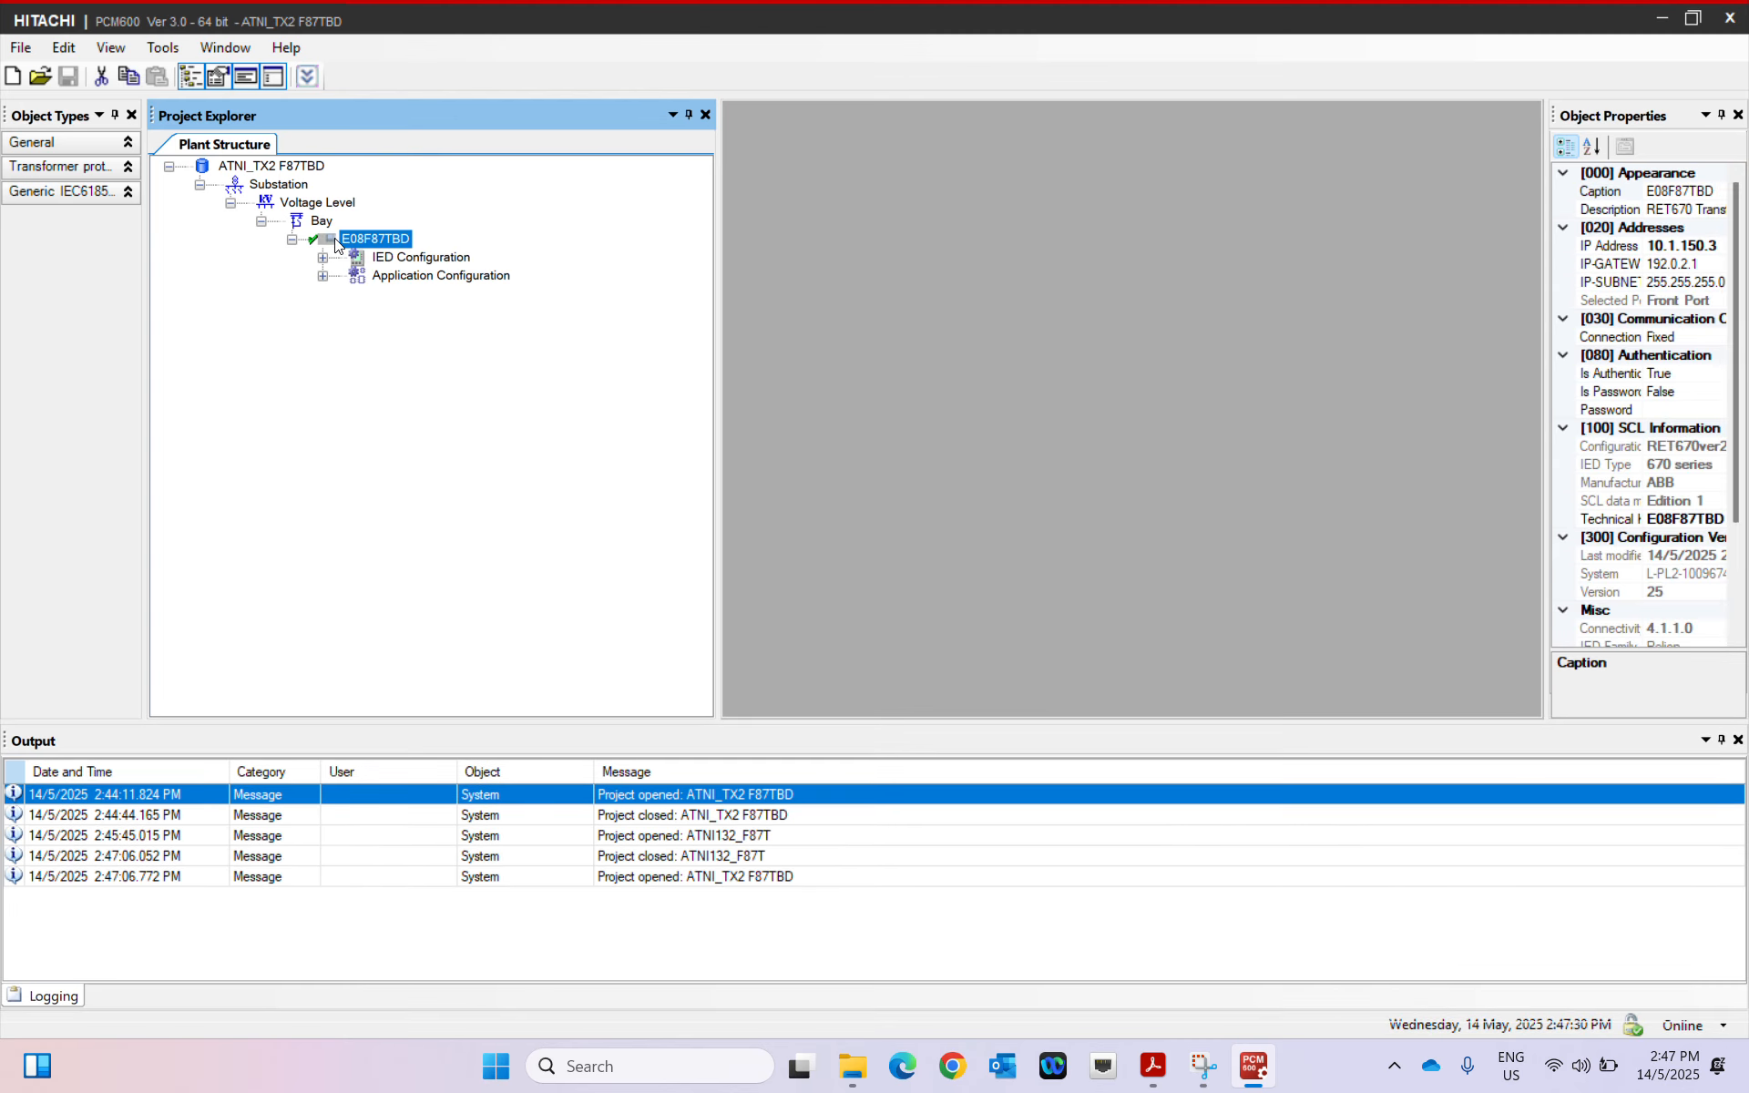
pyautogui.rightClick(337, 244)
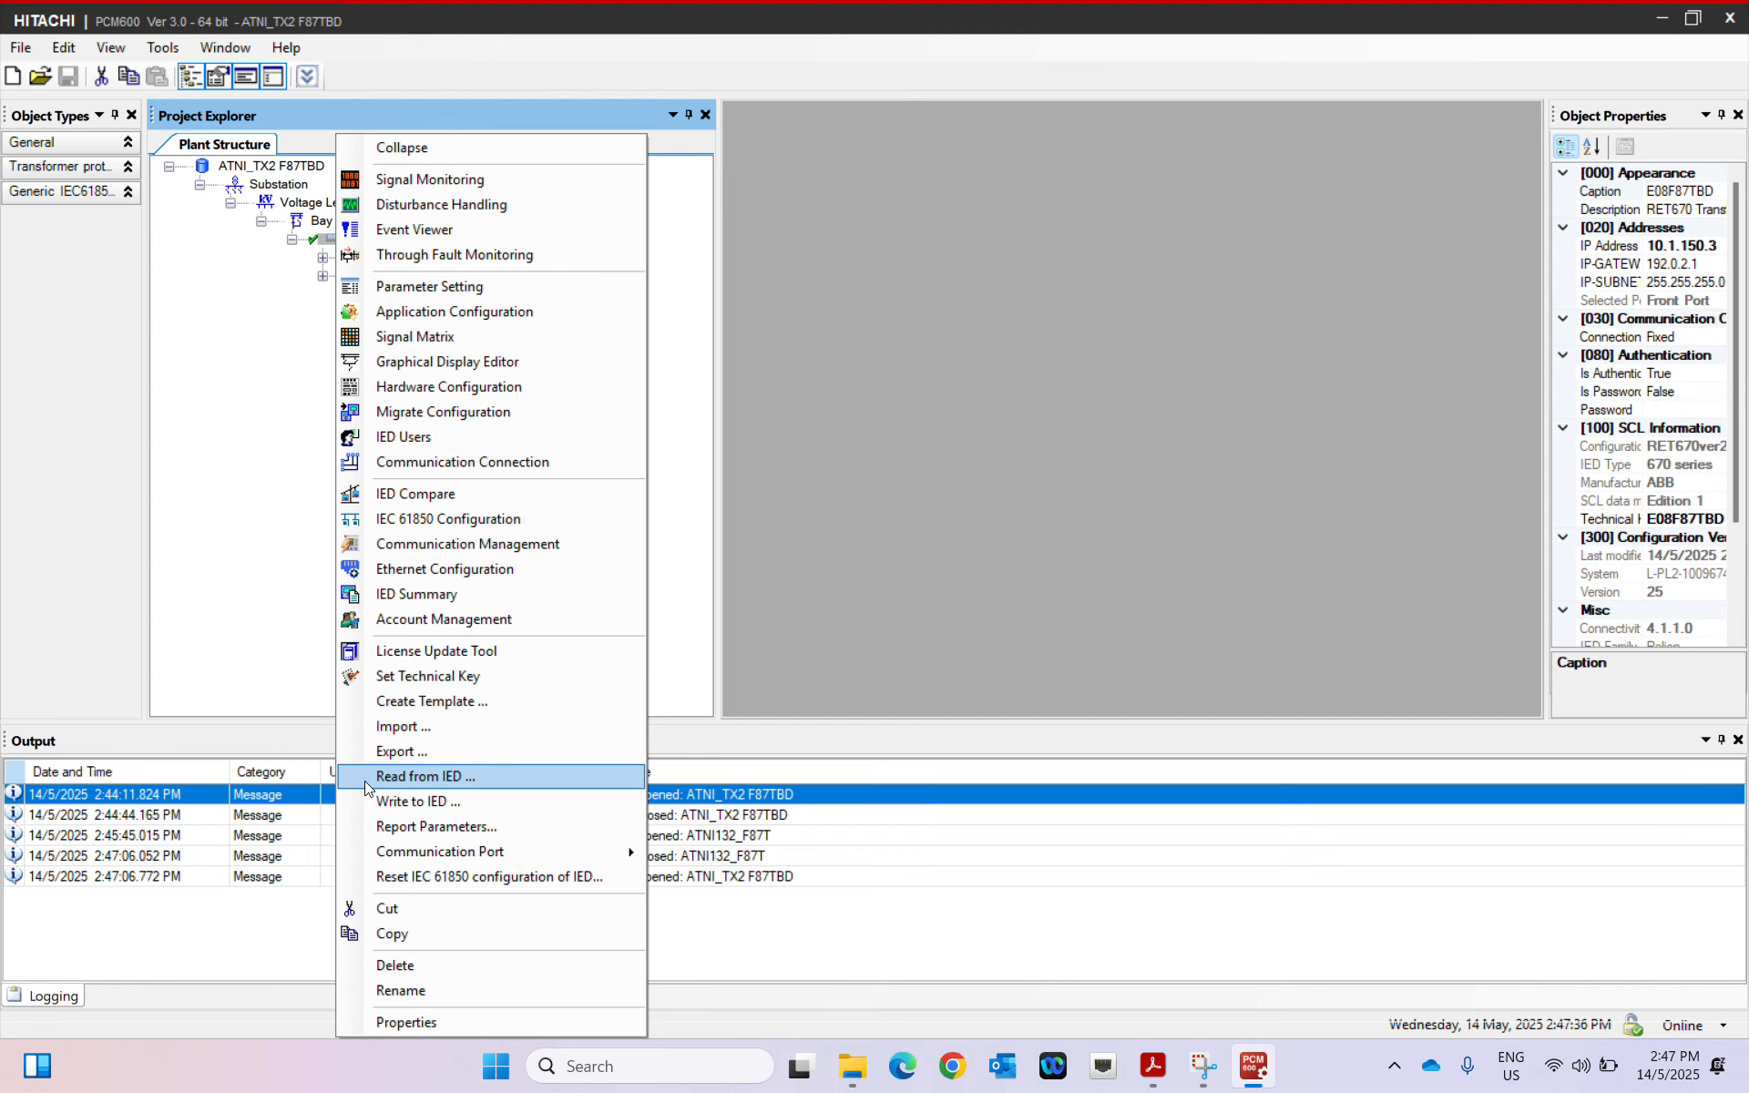
pyautogui.click(419, 776)
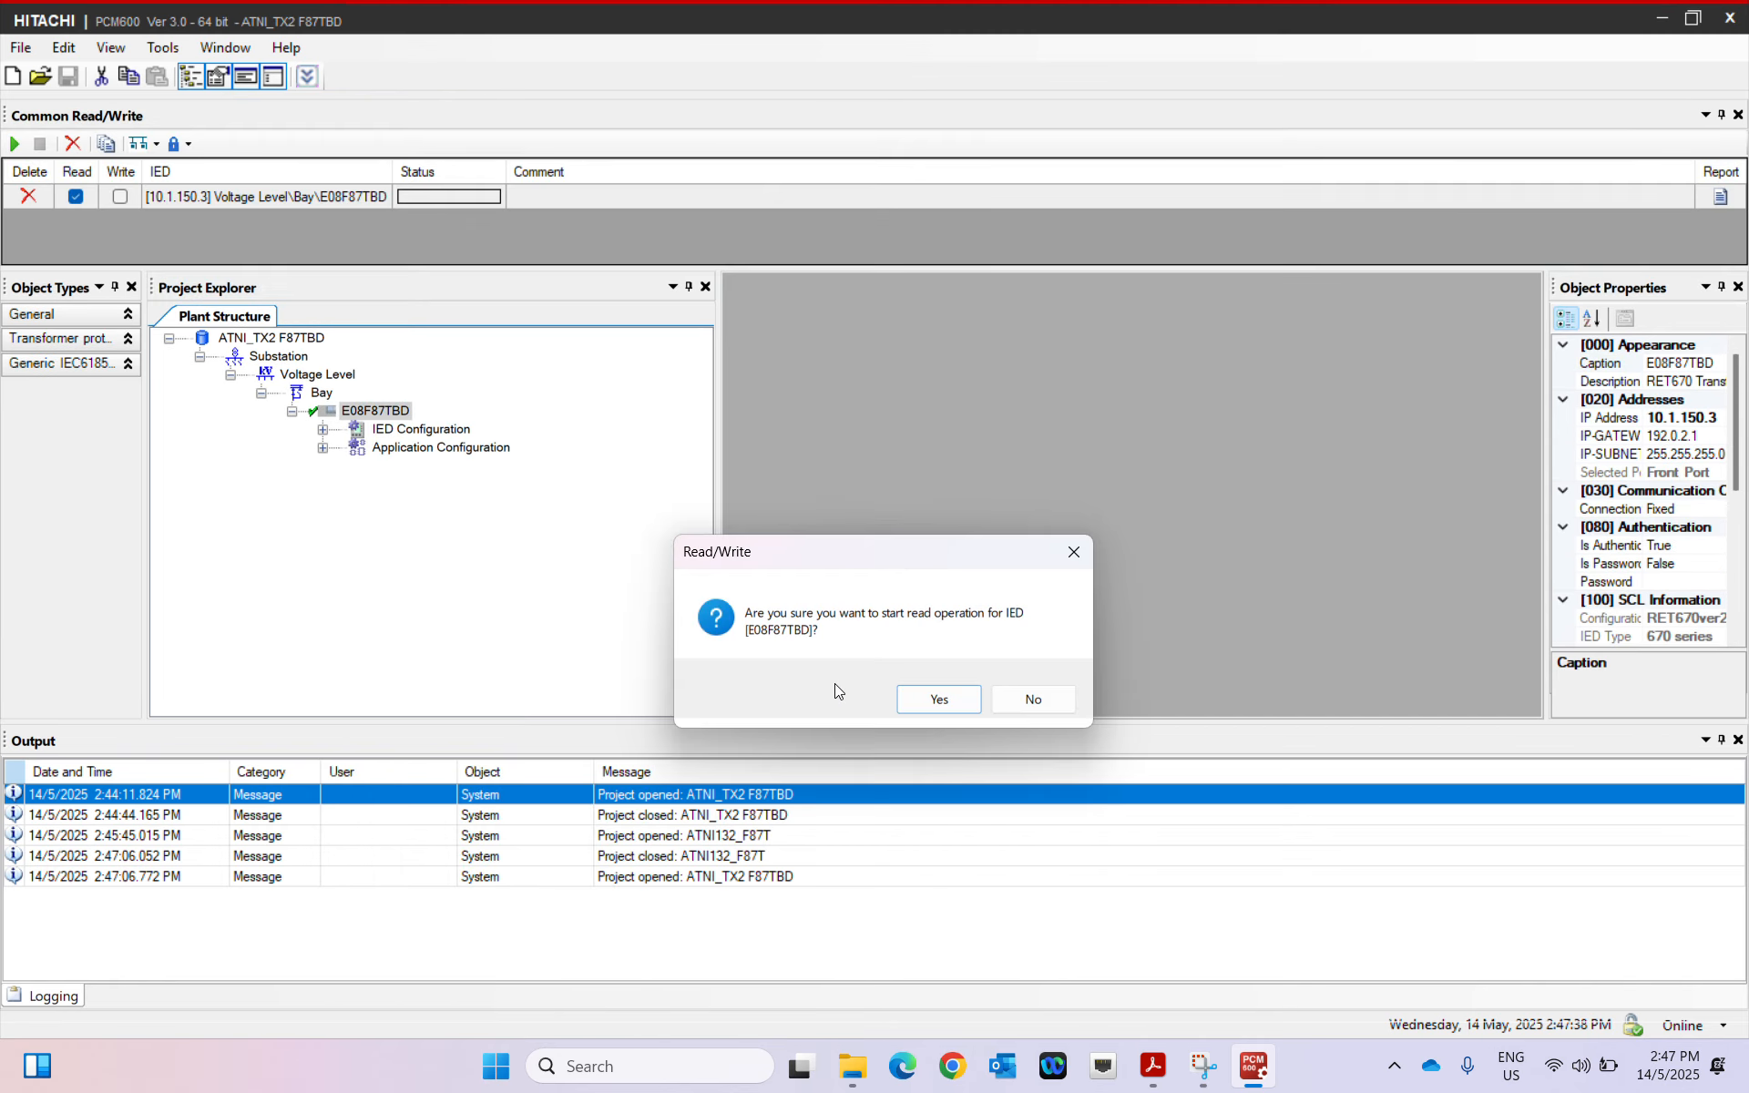
pyautogui.click(939, 703)
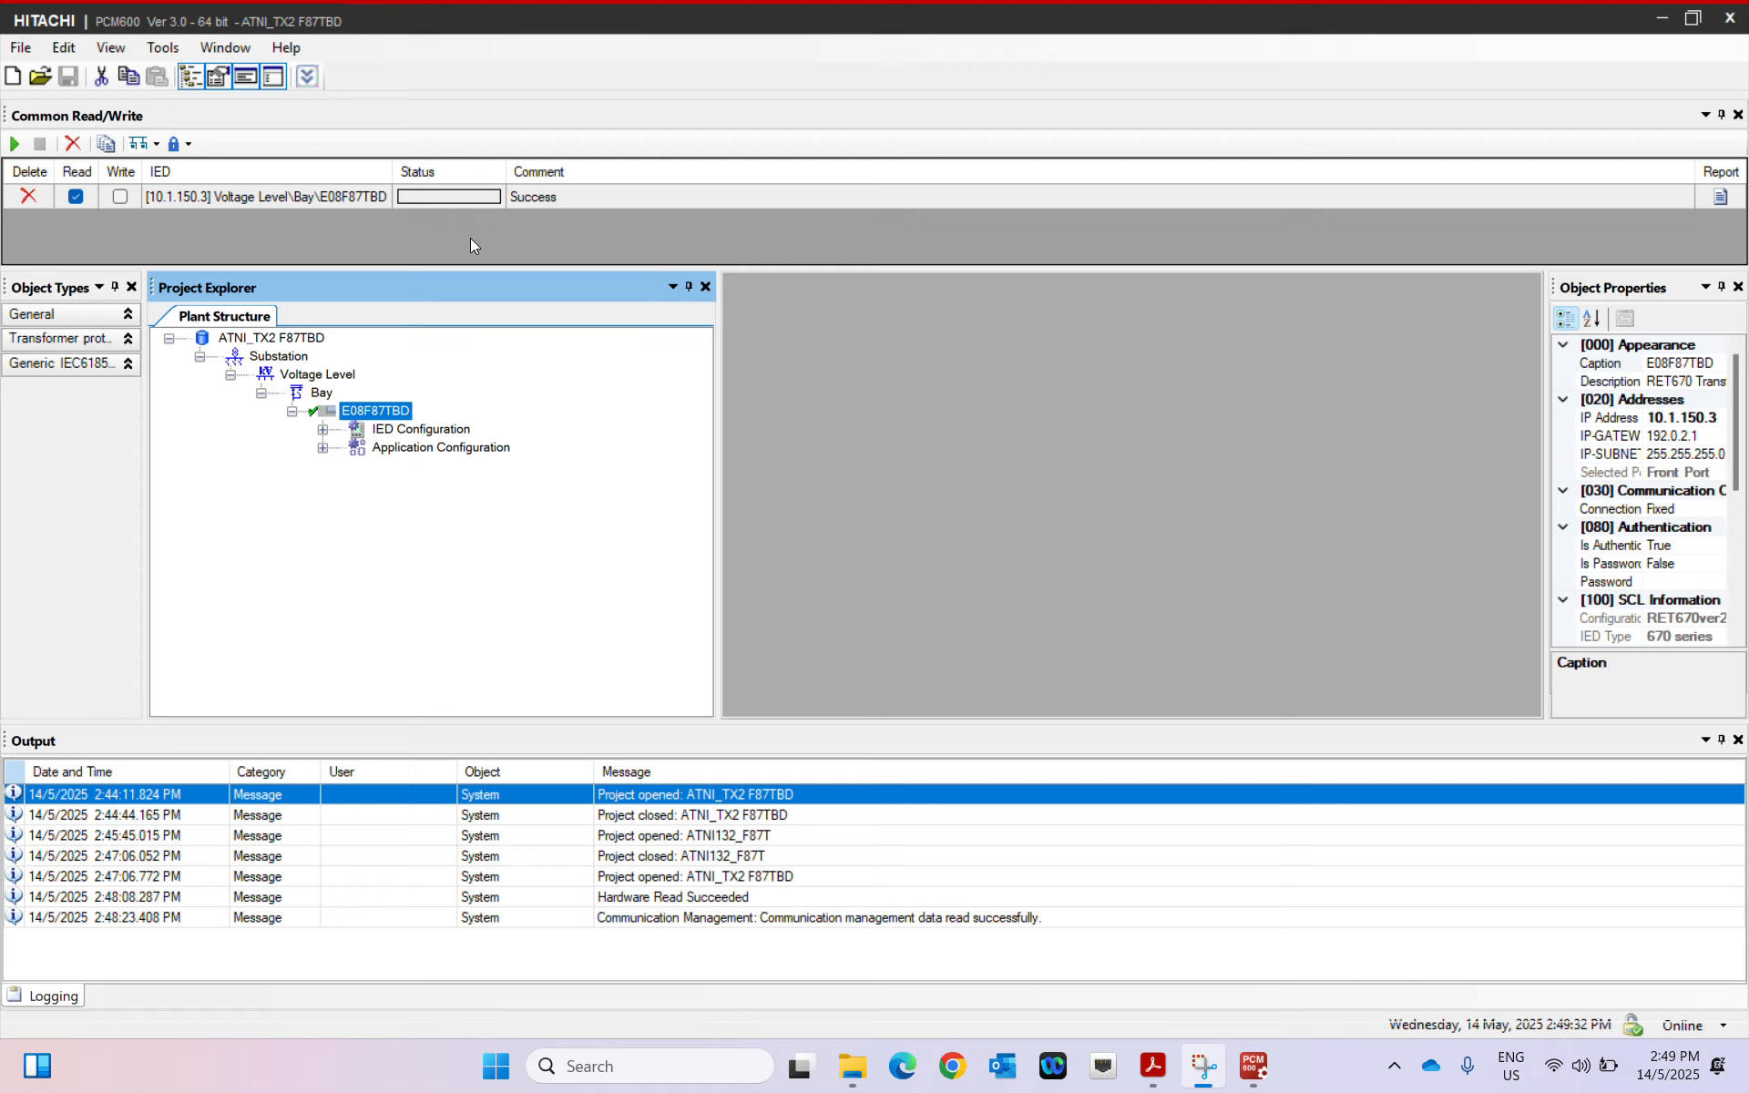
# Rename the E08F87TBD relay as E08F87TBD_250514_SAT
pyautogui.rightClick(334, 415)
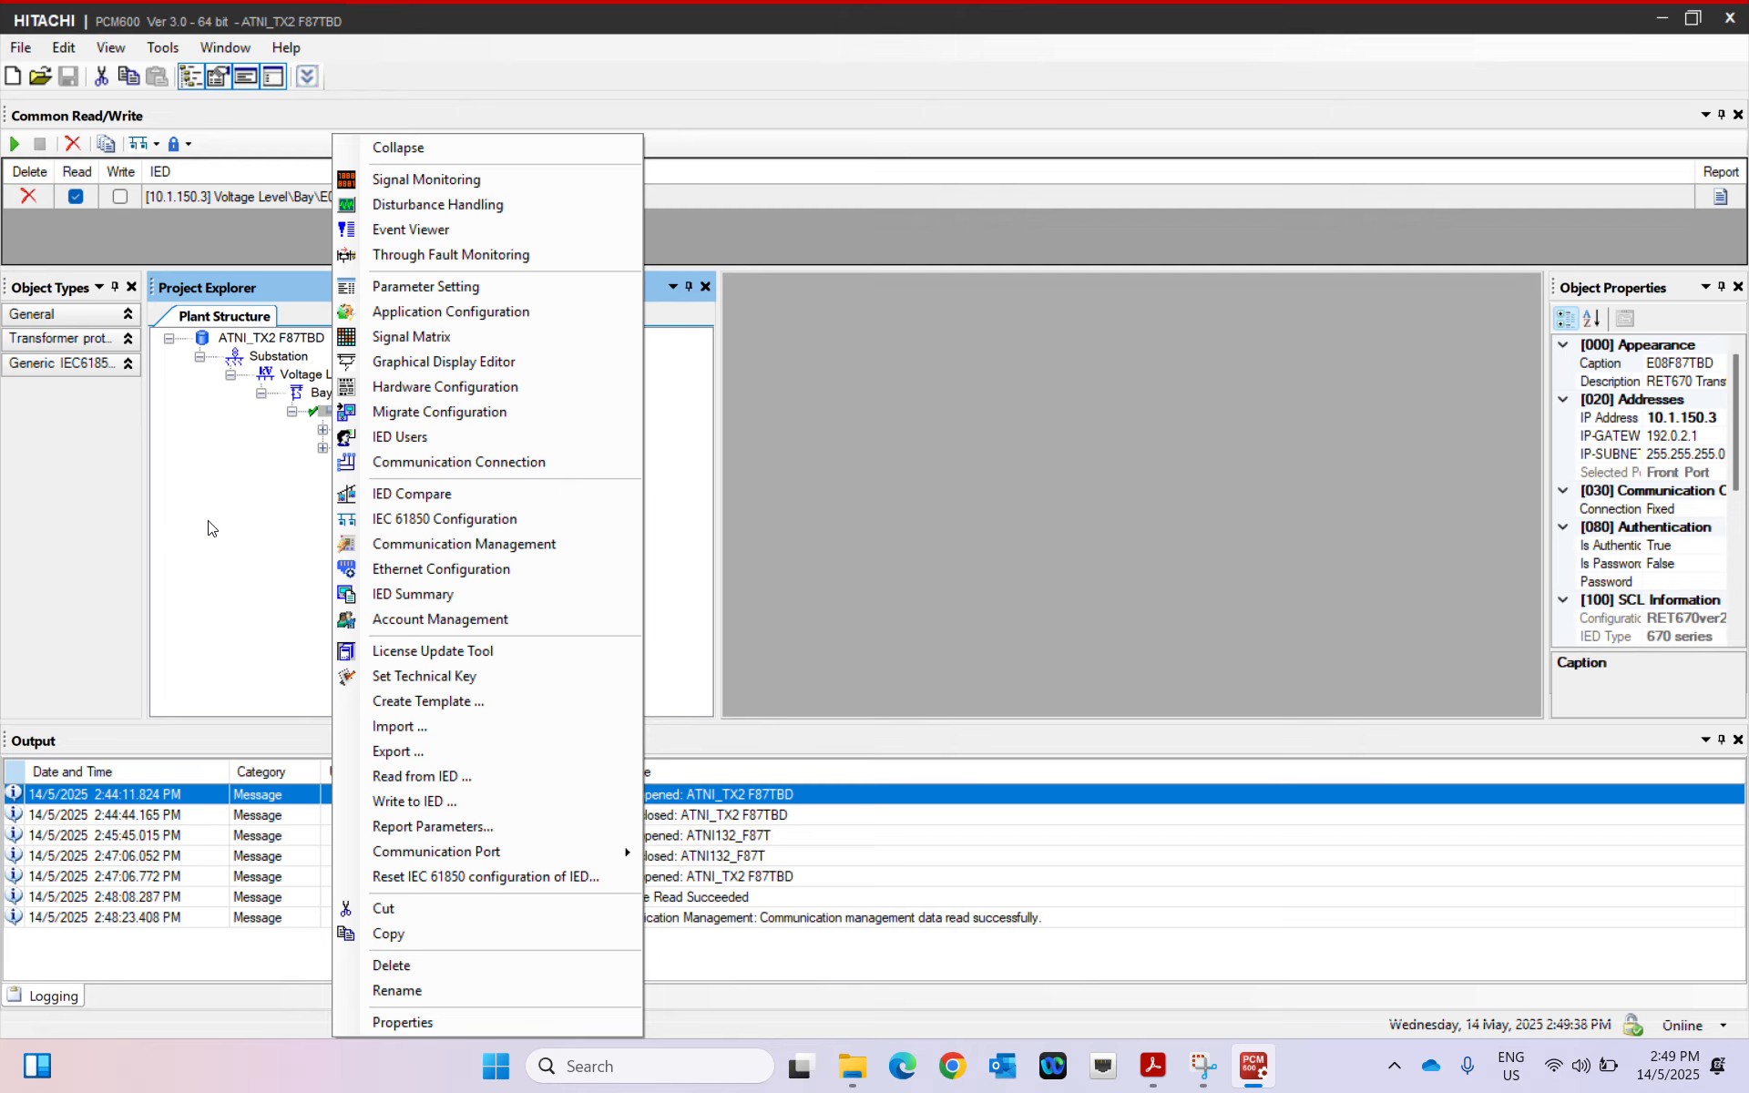
pyautogui.click(265, 484)
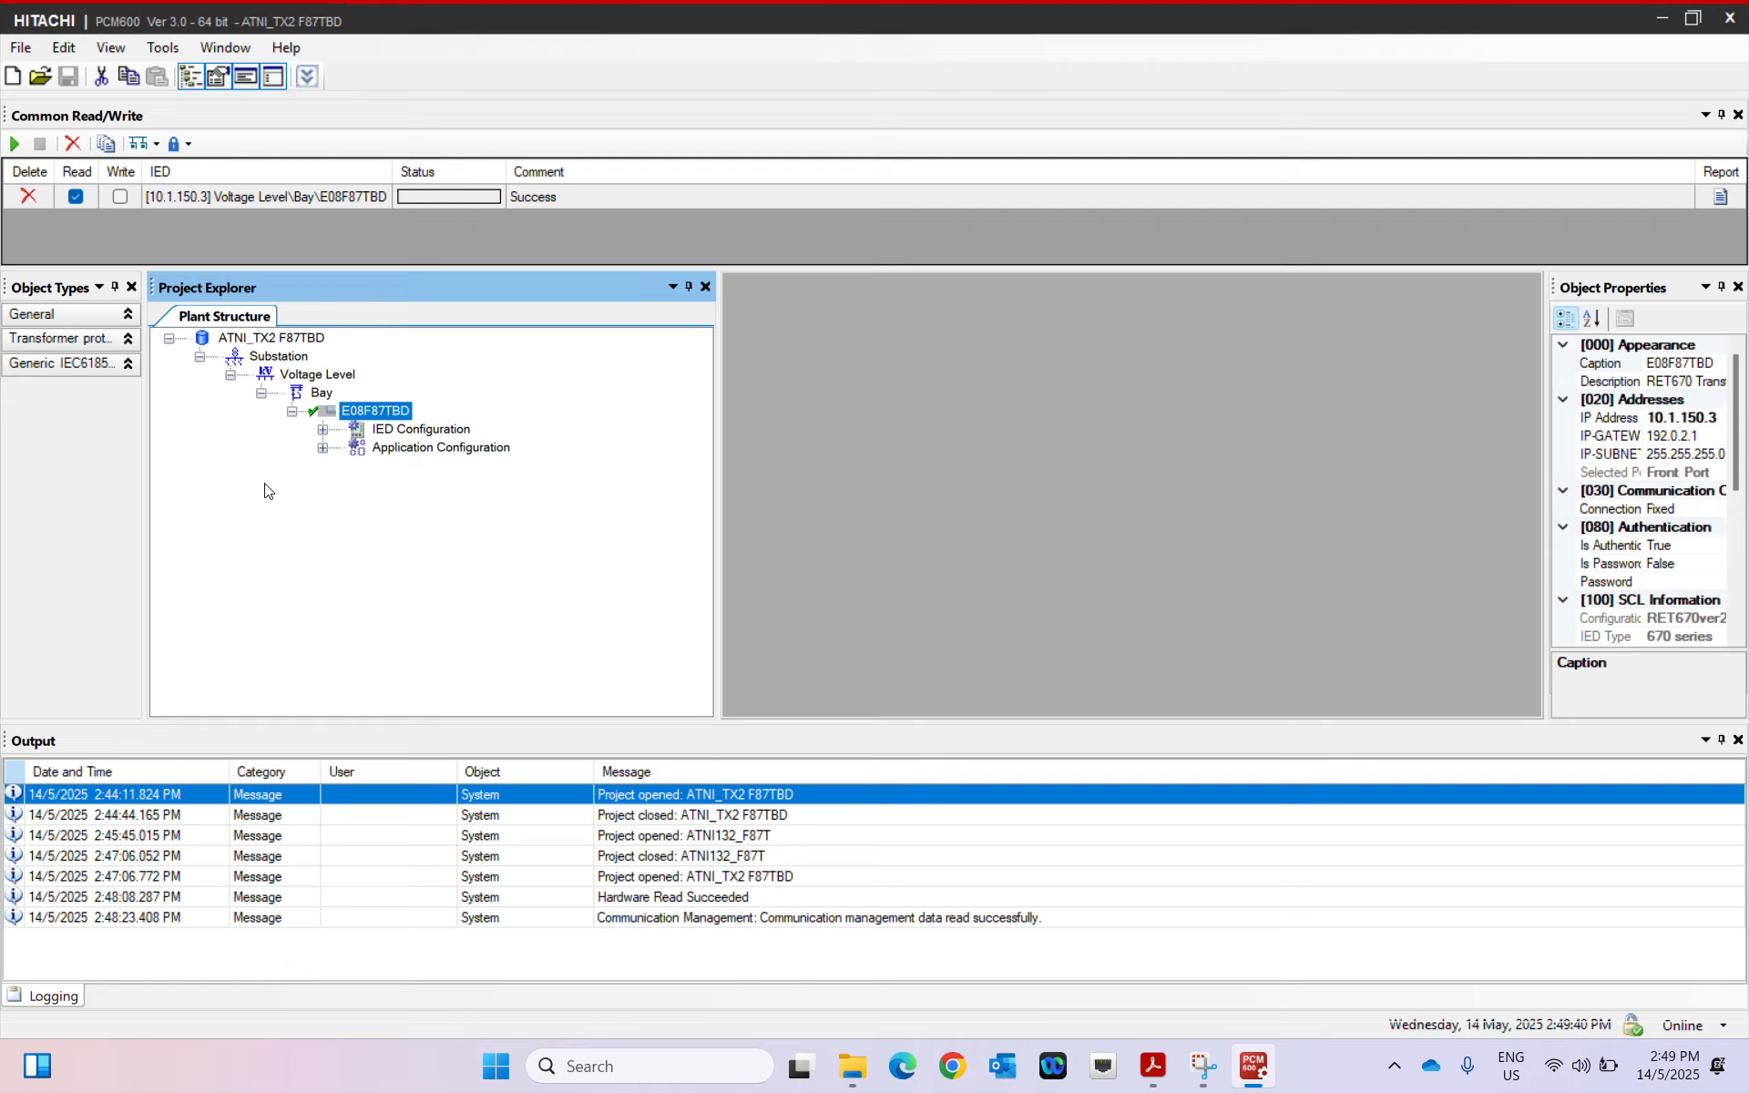
pyautogui.rightClick(362, 418)
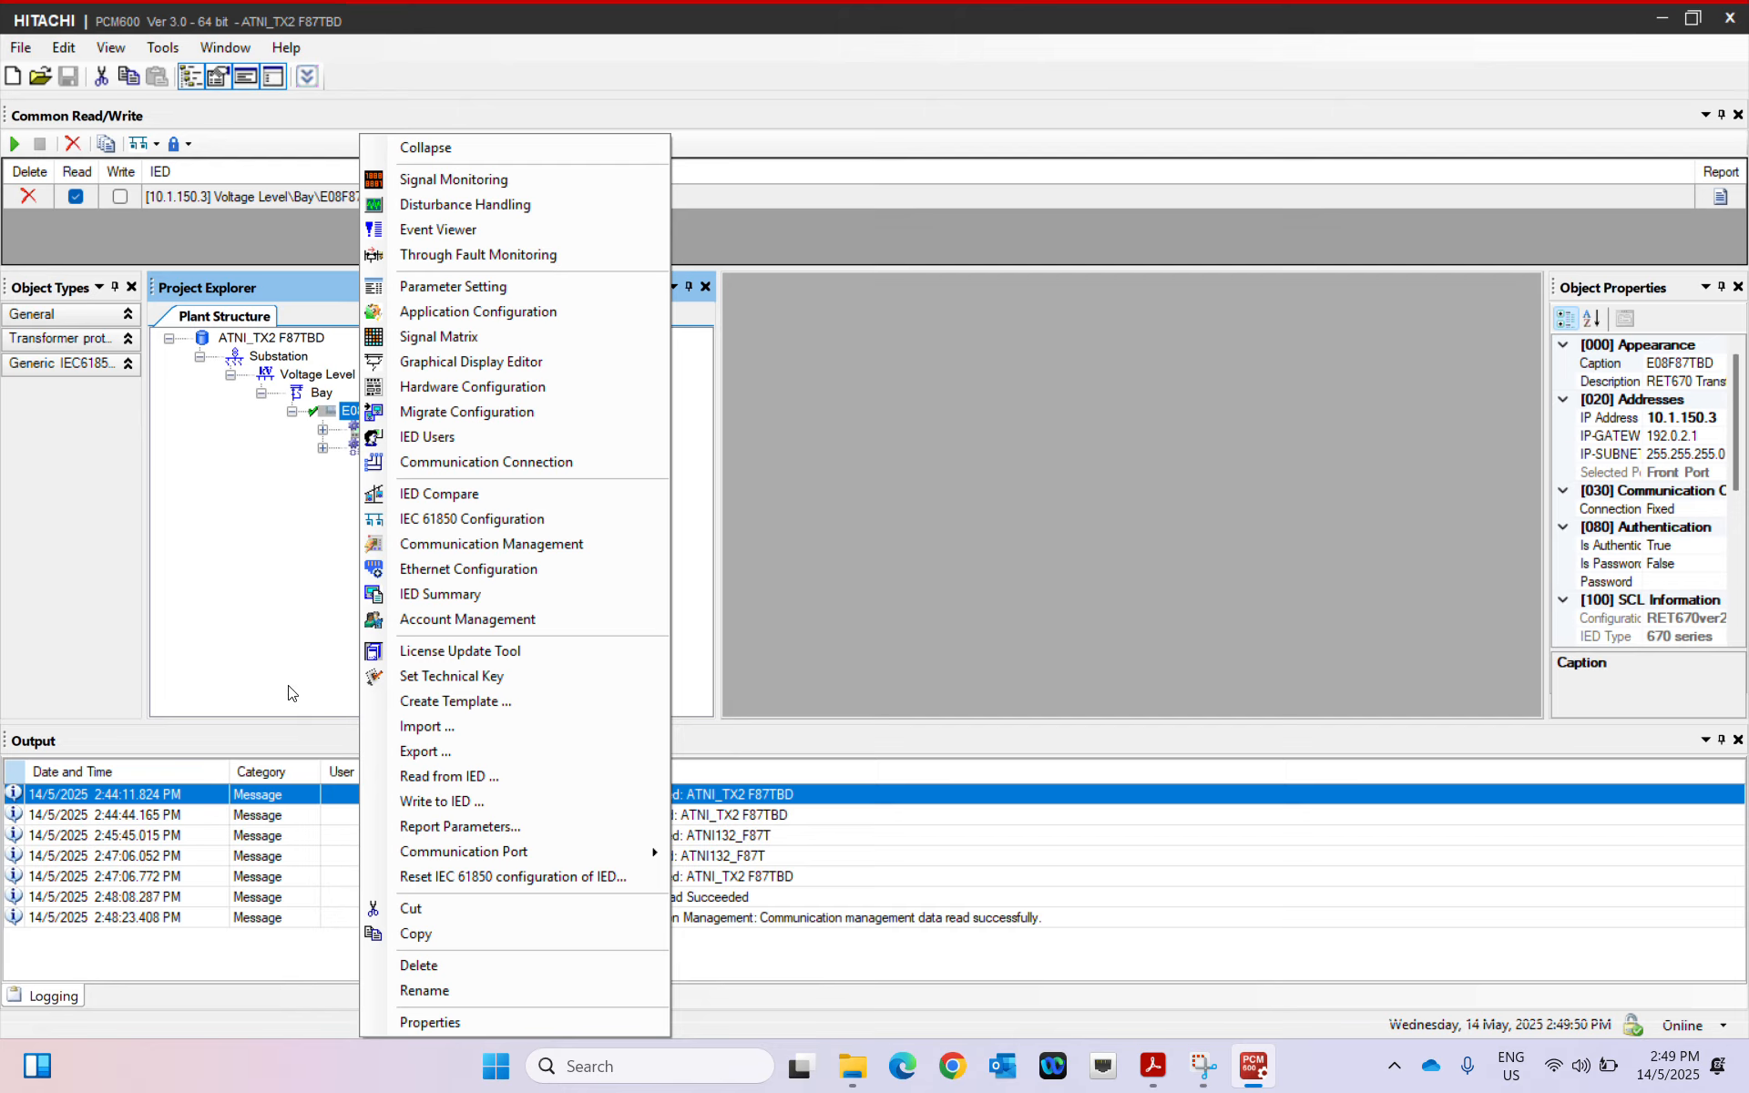
pyautogui.click(424, 990)
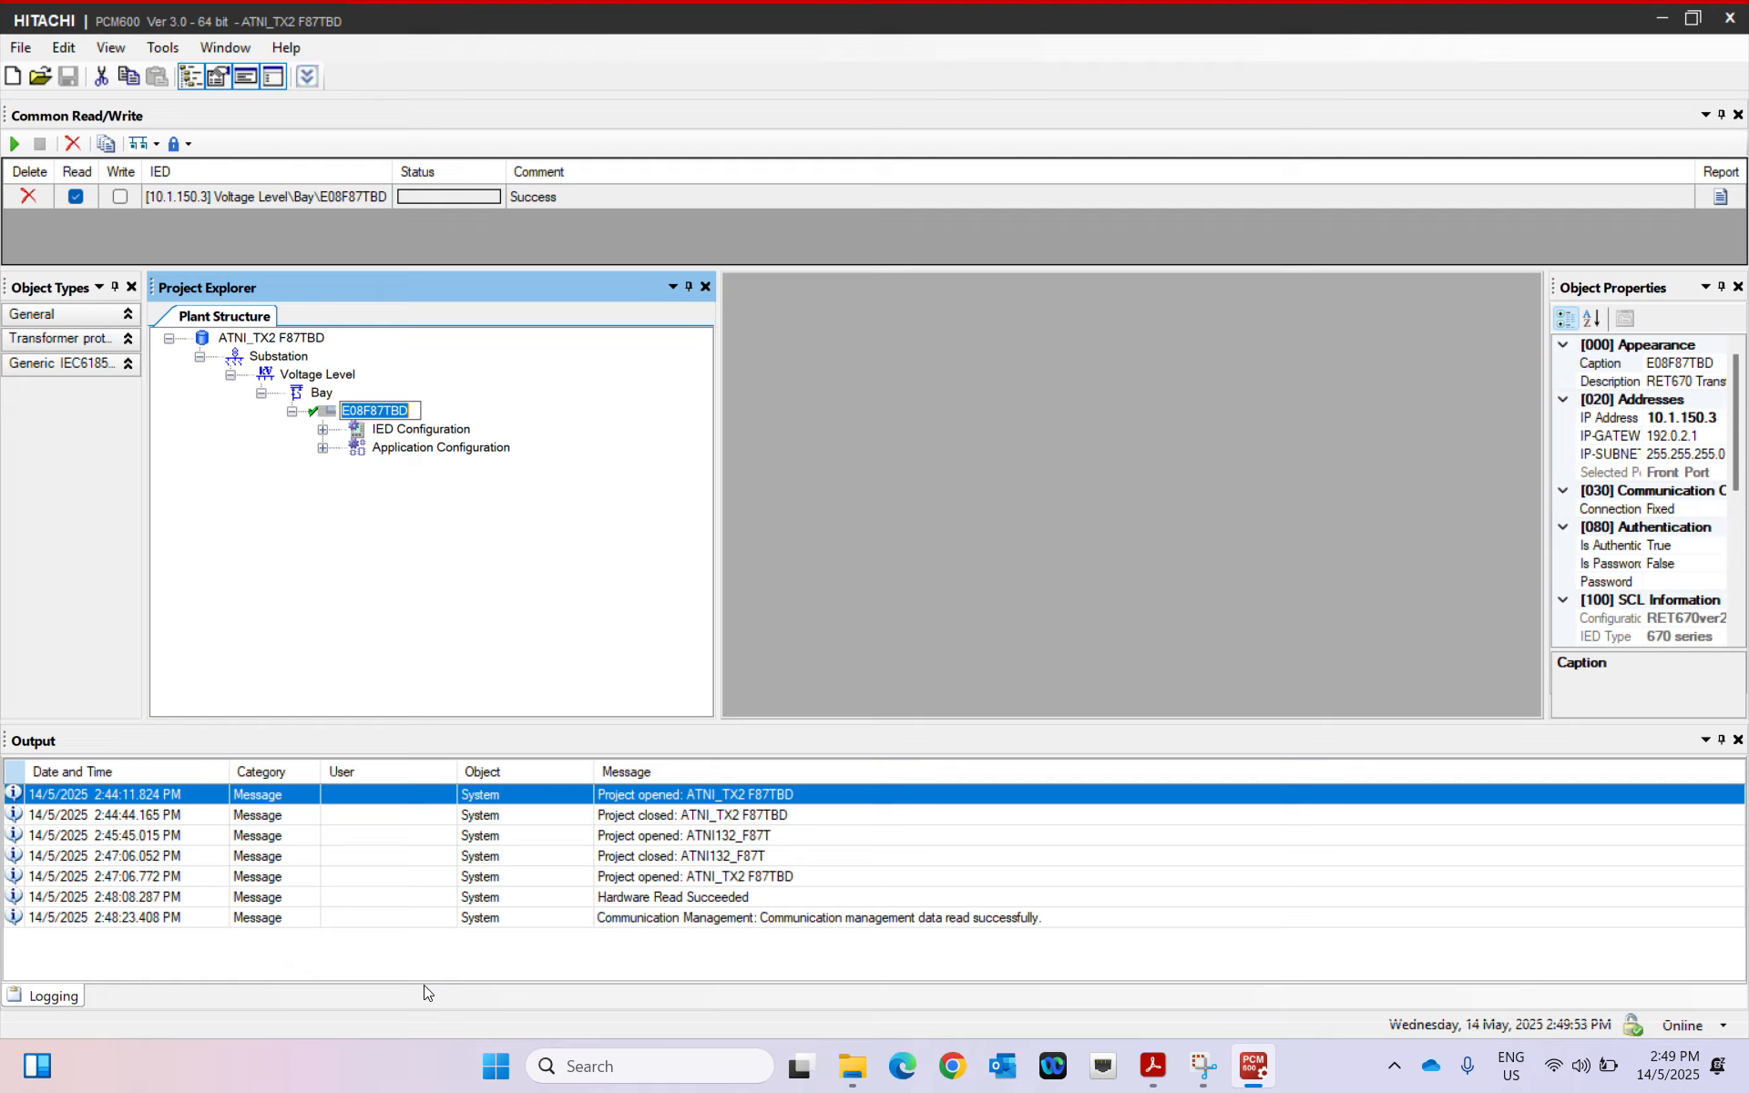
pyautogui.click(413, 411)
pyautogui.write('_')
pyautogui.write('_1')
pyautogui.write('405')
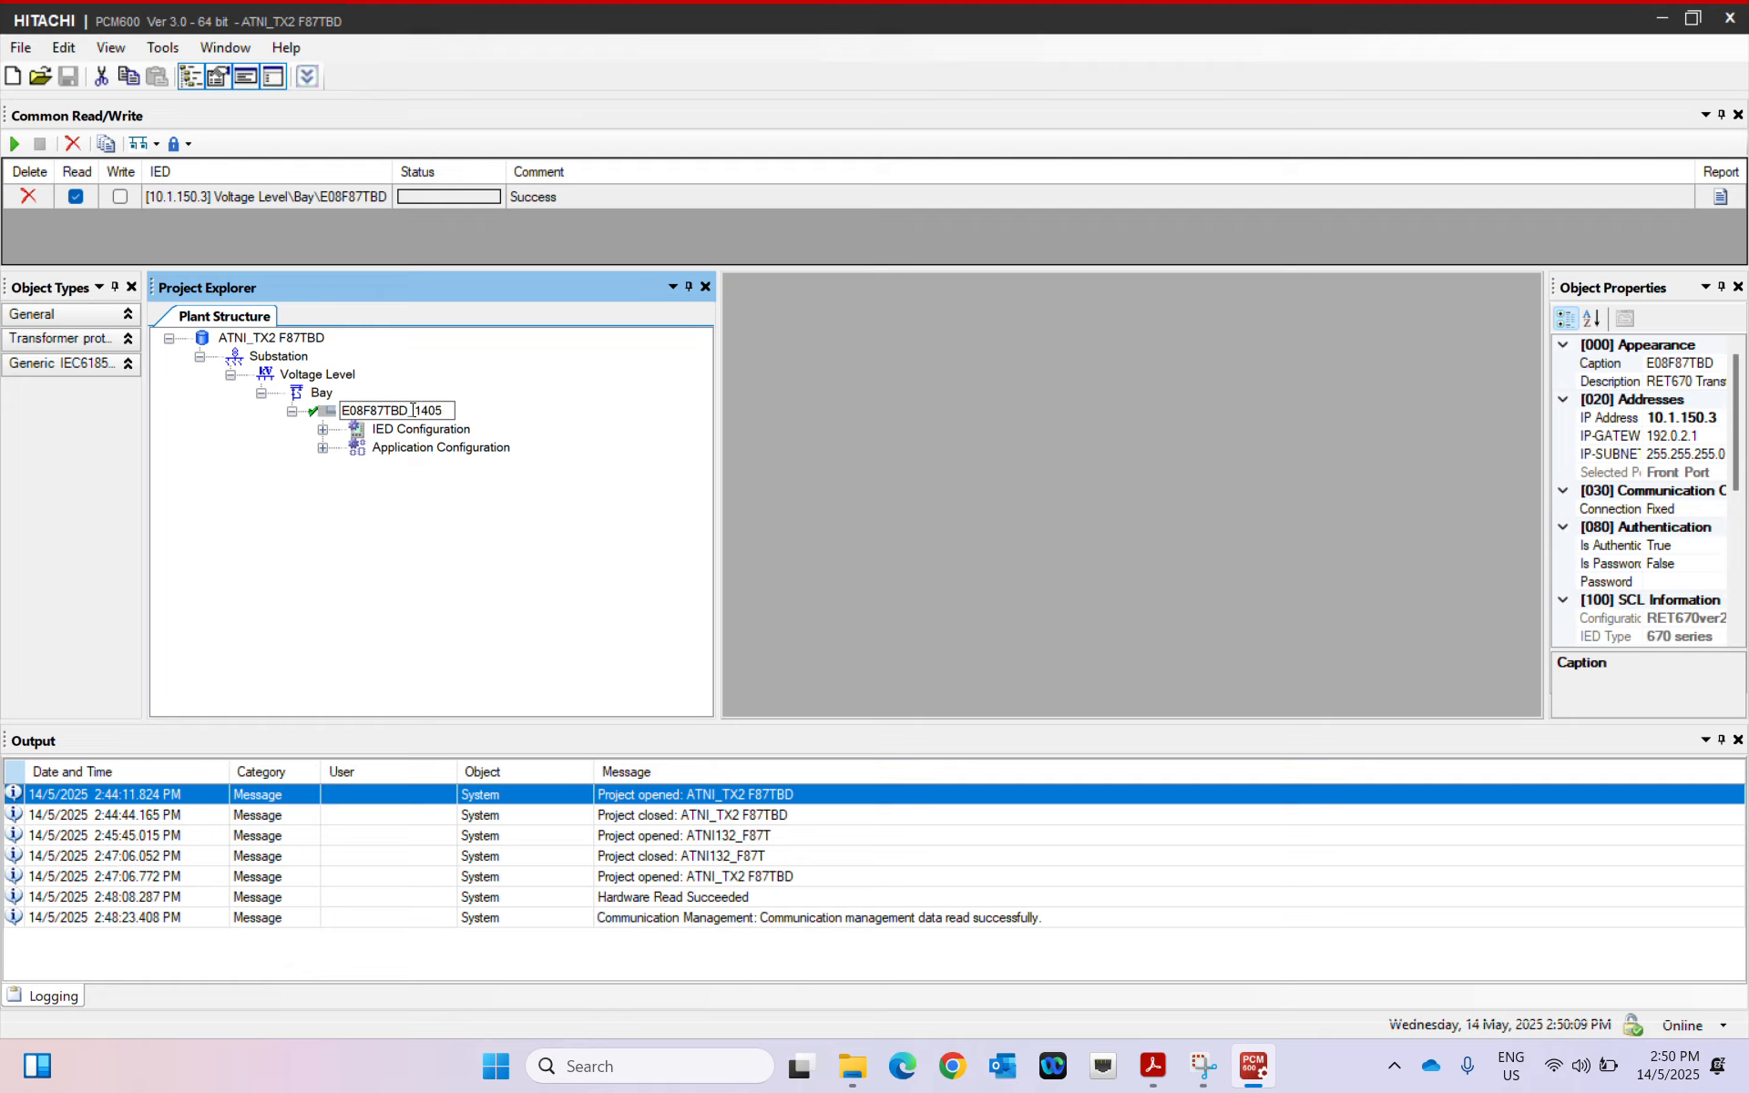
pyautogui.press('BackSpace')
pyautogui.press('BackSpace')
pyautogui.press('BackSpace')
pyautogui.press('BackSpace')
pyautogui.write('250514_SAT')
pyautogui.press('Return')
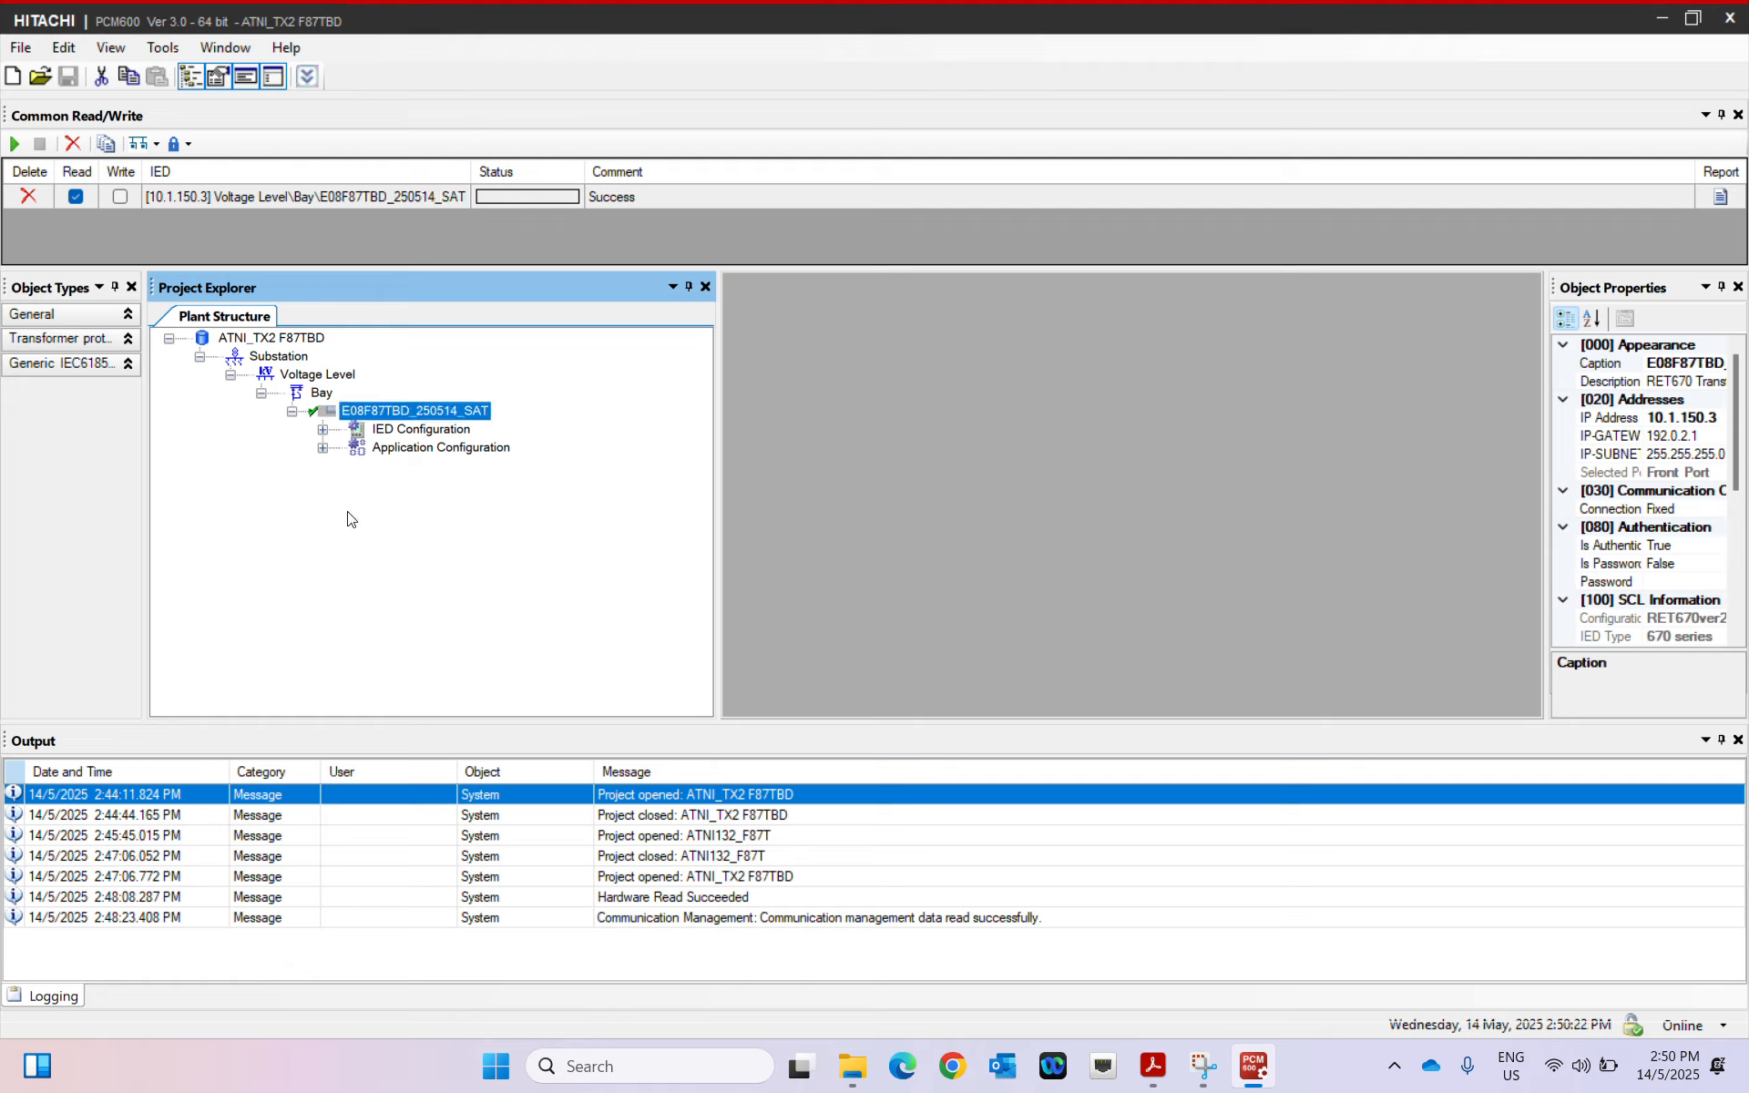
# Bring up IED Compare for E08F87TBD_250514_SAT and choose the offline comparison of the PCM600 configuration with IED files of the same type
pyautogui.rightClick(412, 415)
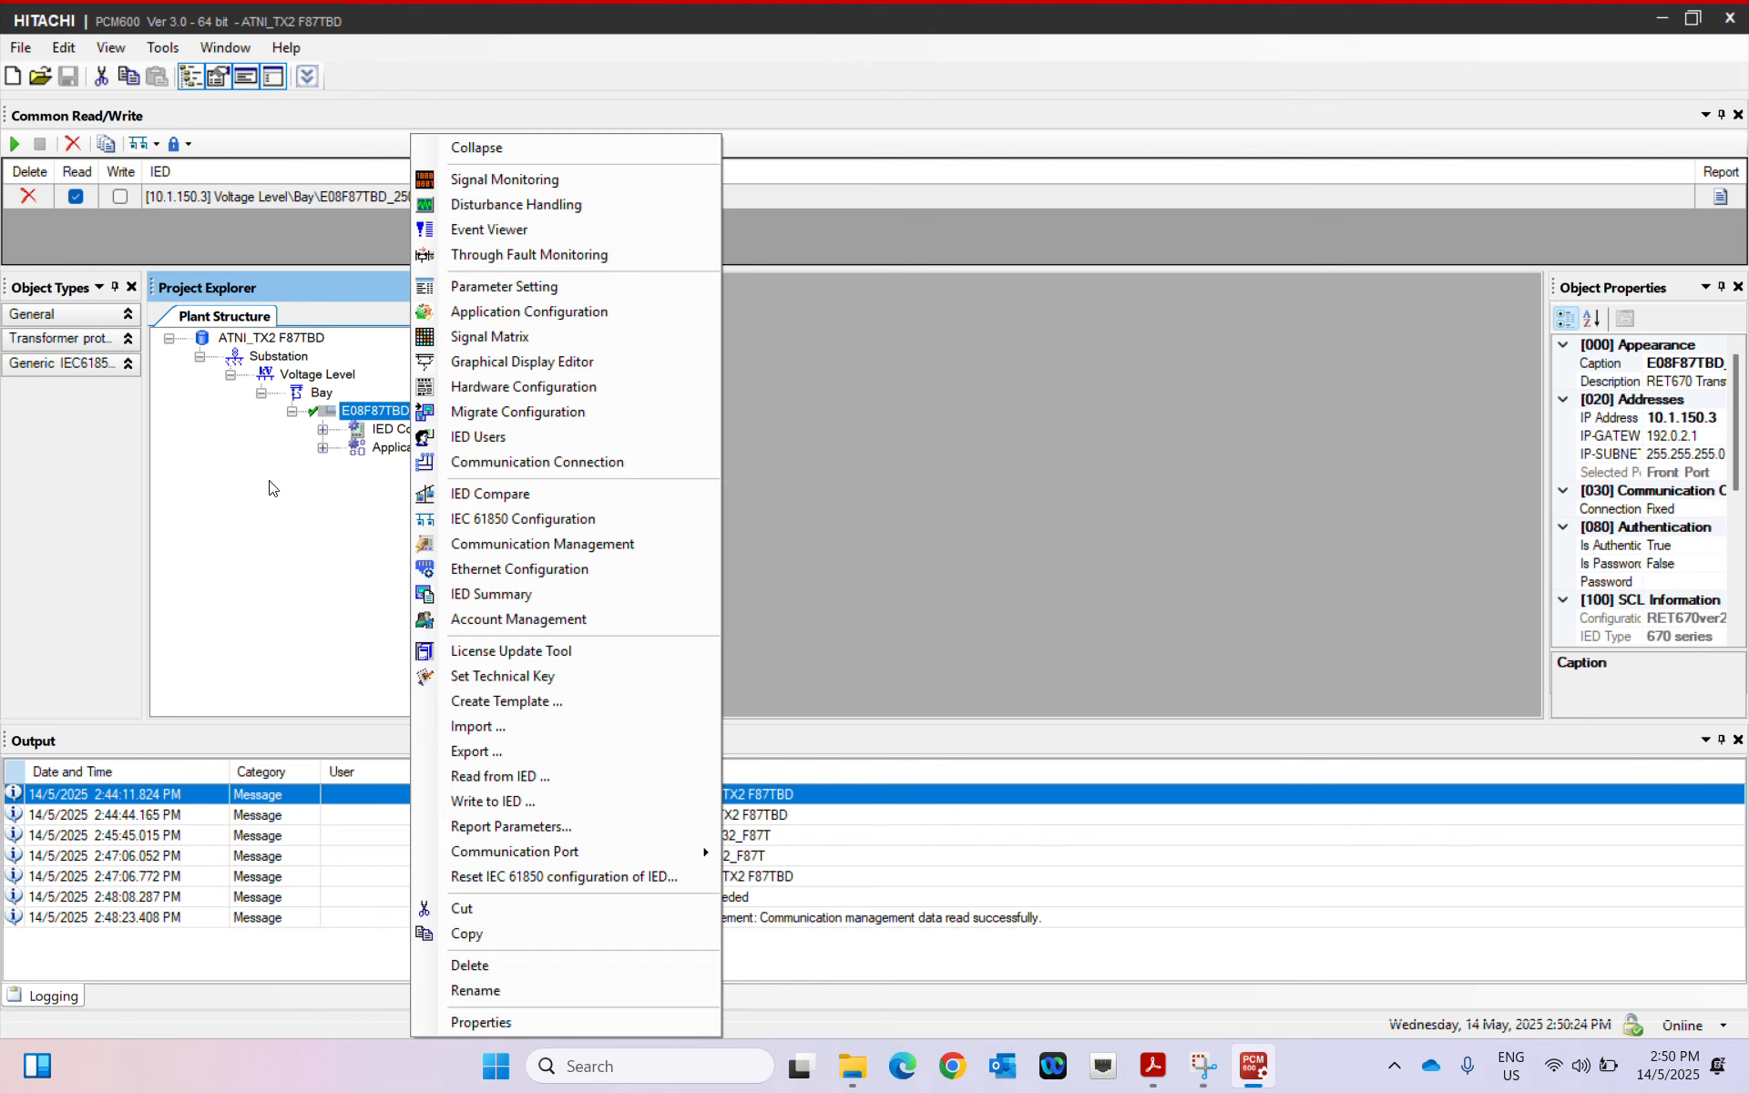
pyautogui.click(444, 506)
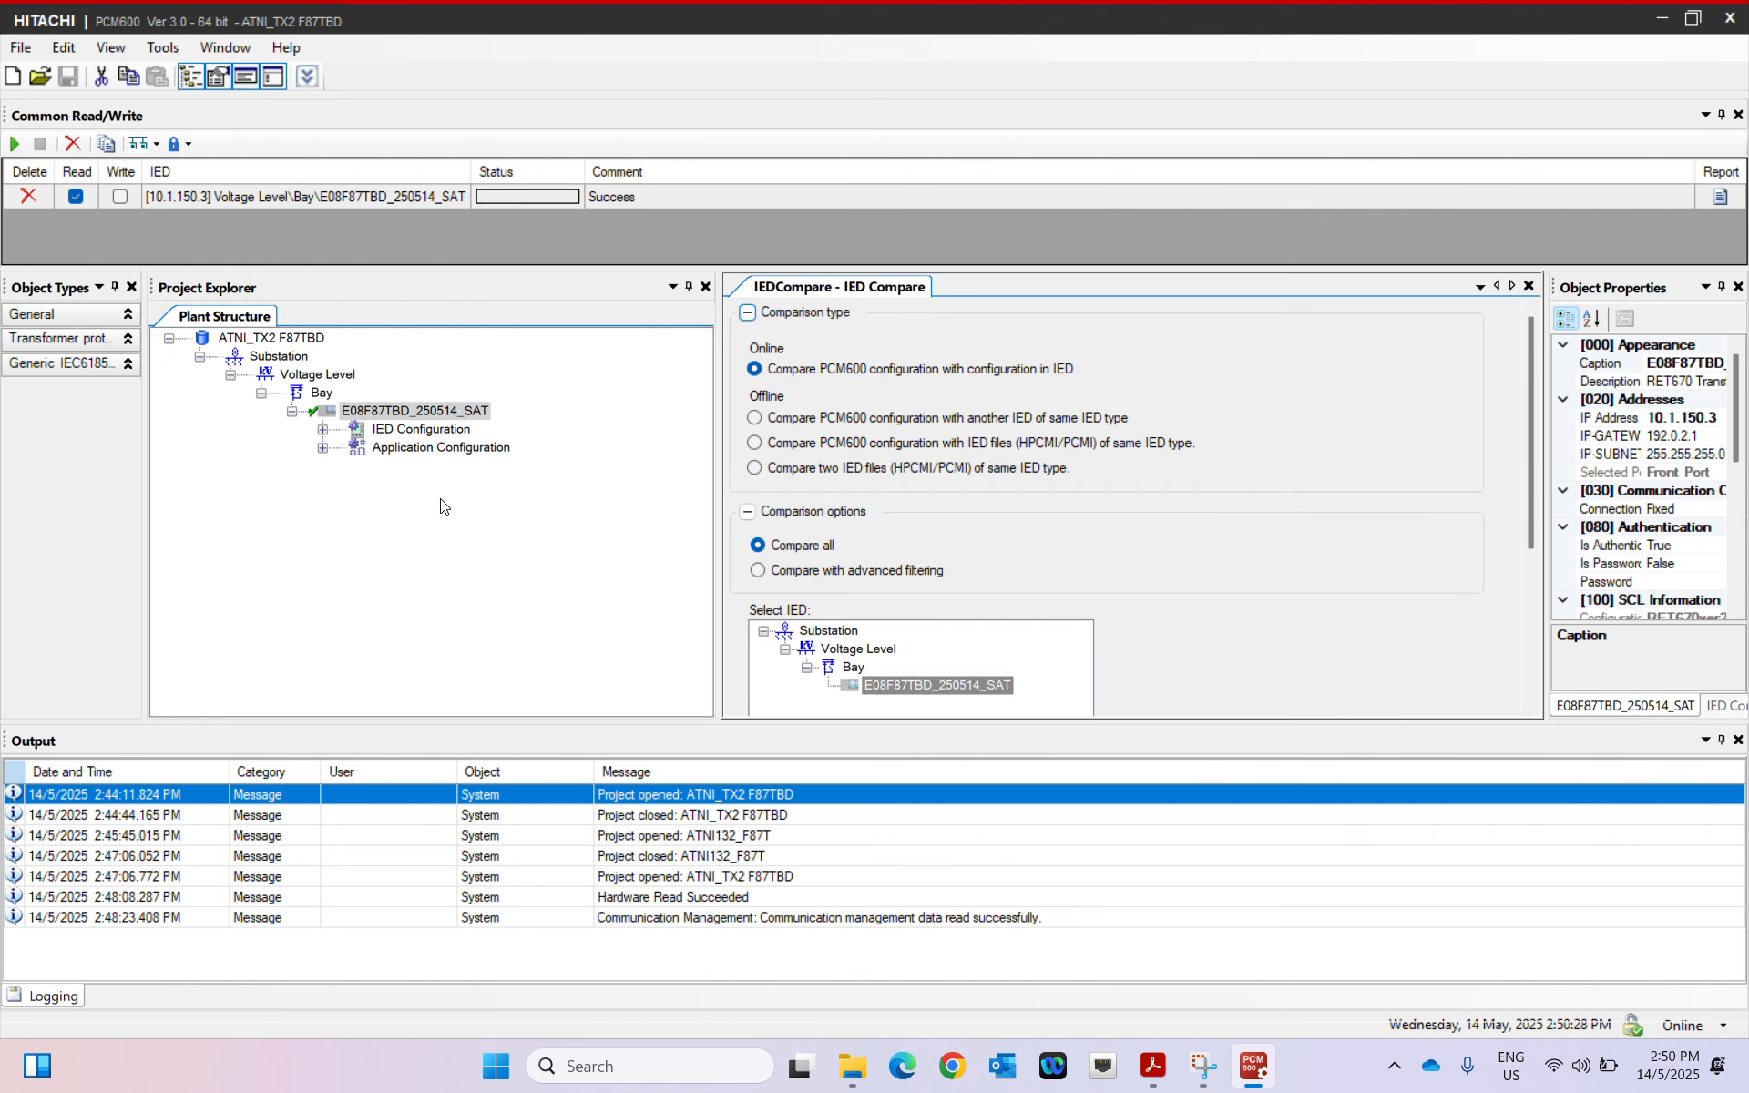
pyautogui.click(755, 444)
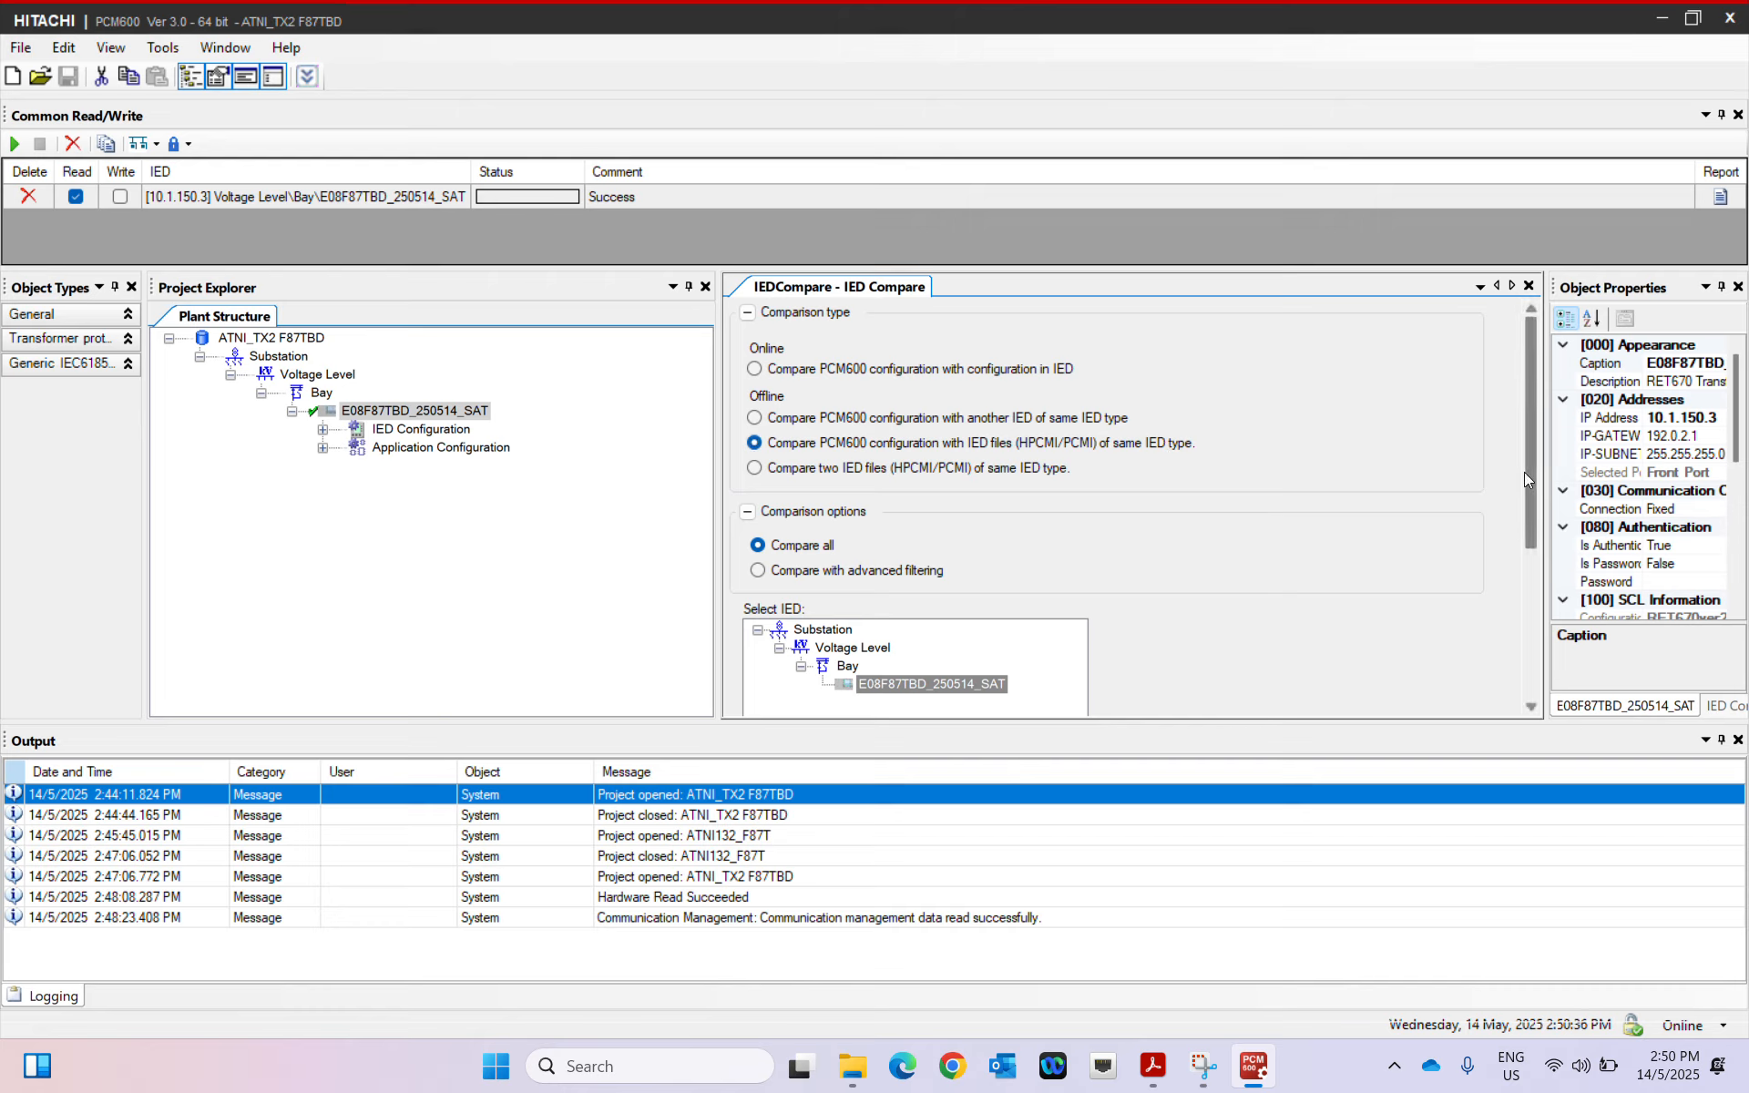
pyautogui.moveTo(1523, 472); pyautogui.dragTo(1517, 656)
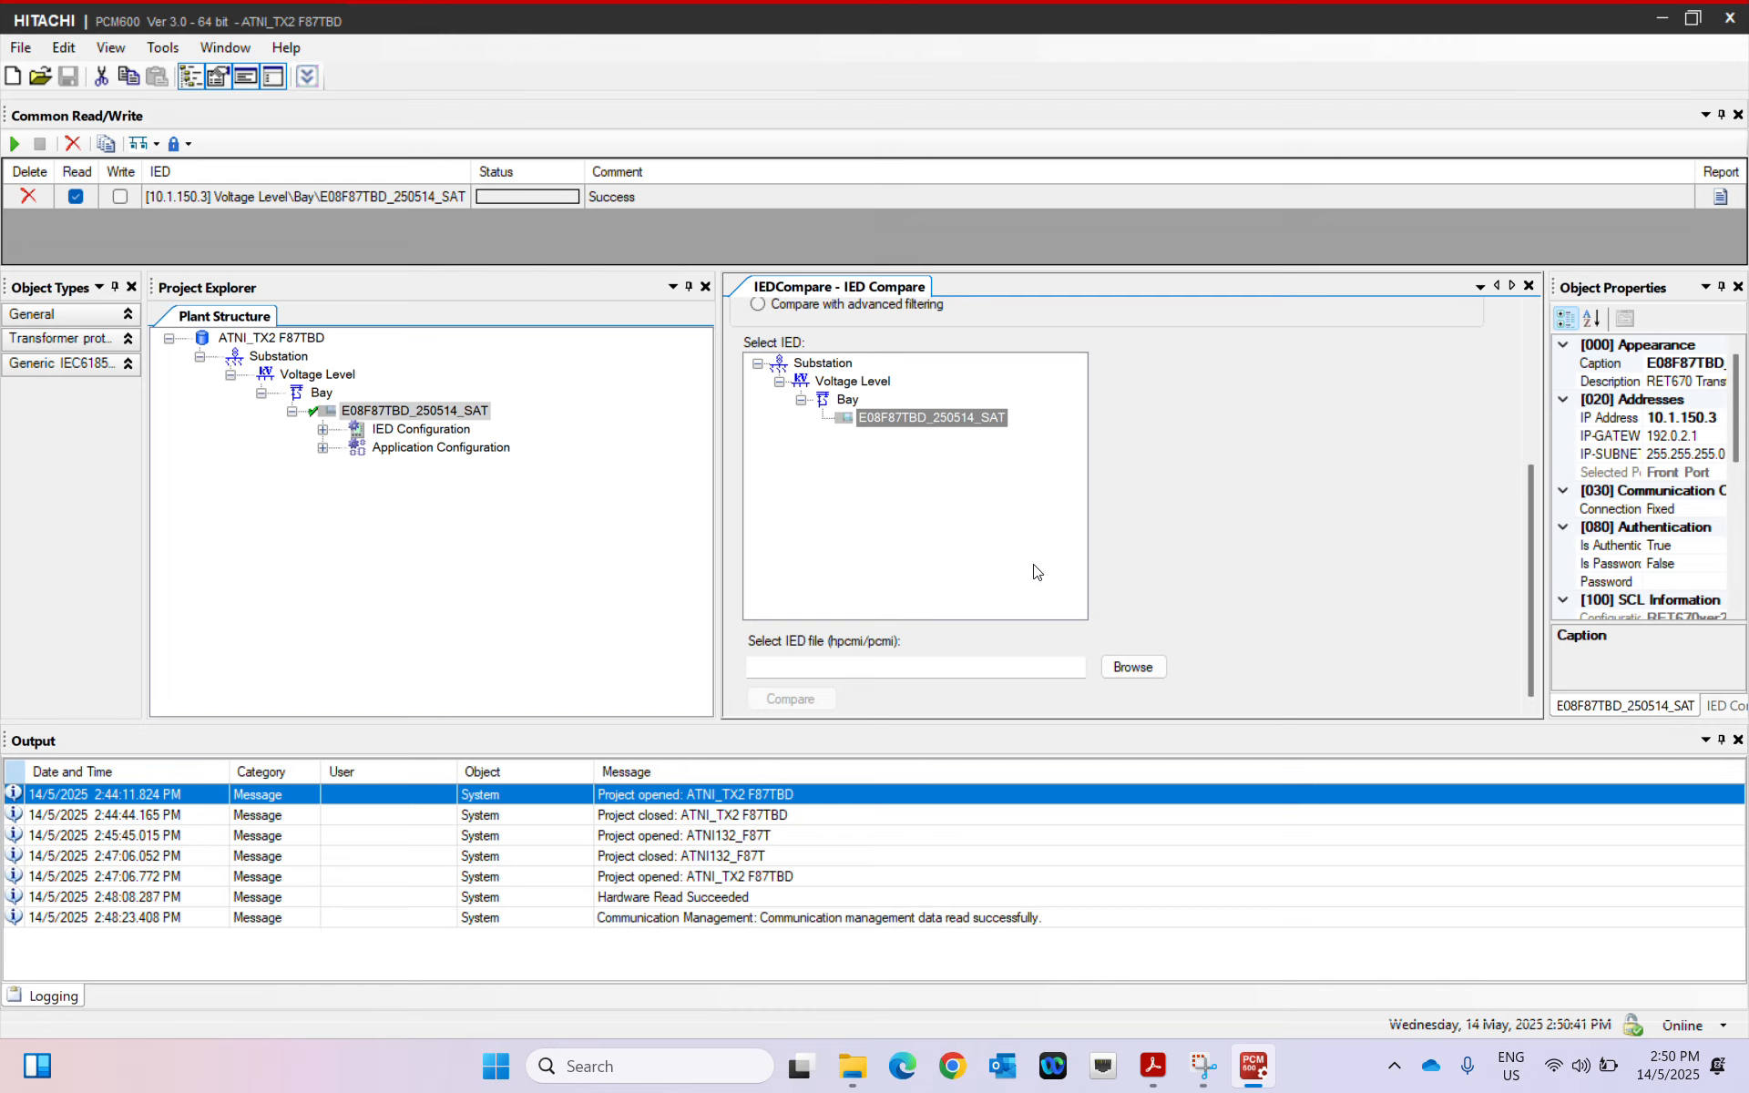
# Select E08F87TBD_241128_SDV.hpcmi from the Export Setting MTEP folder as the comparison file and run the comparison
pyautogui.click(1132, 668)
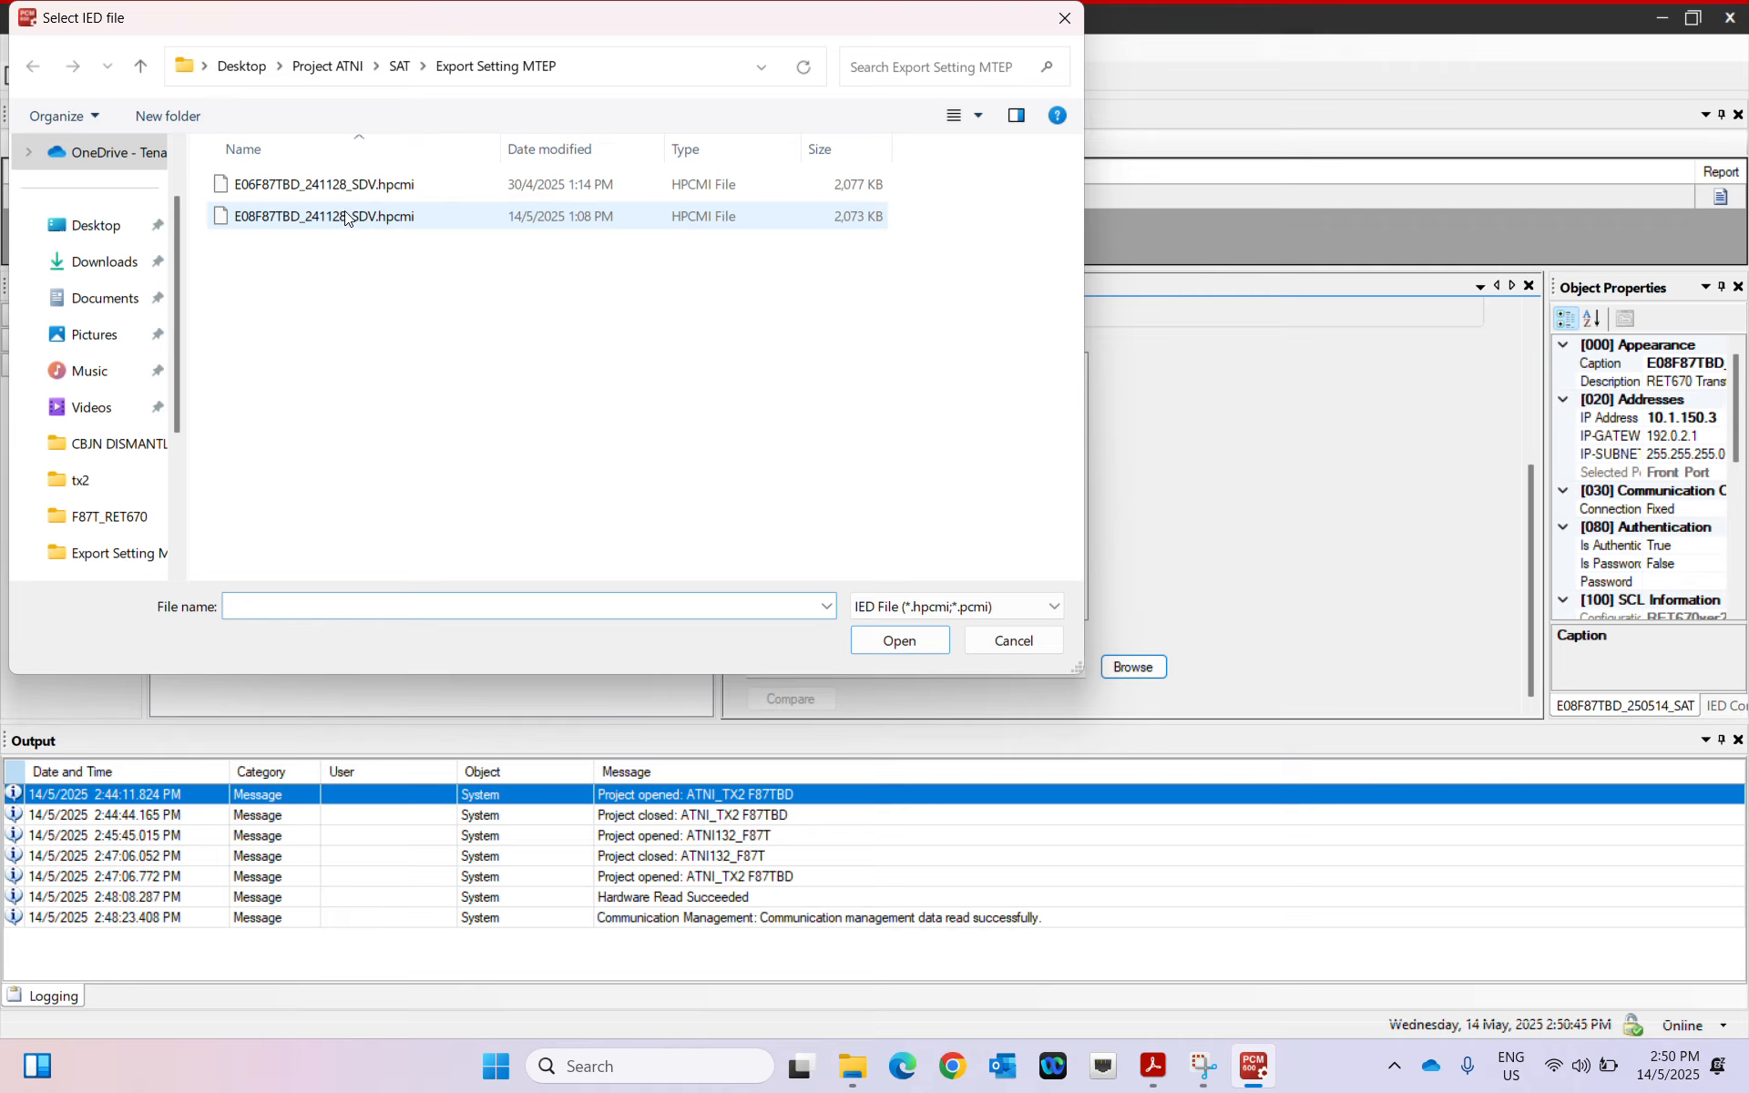
pyautogui.click(345, 218)
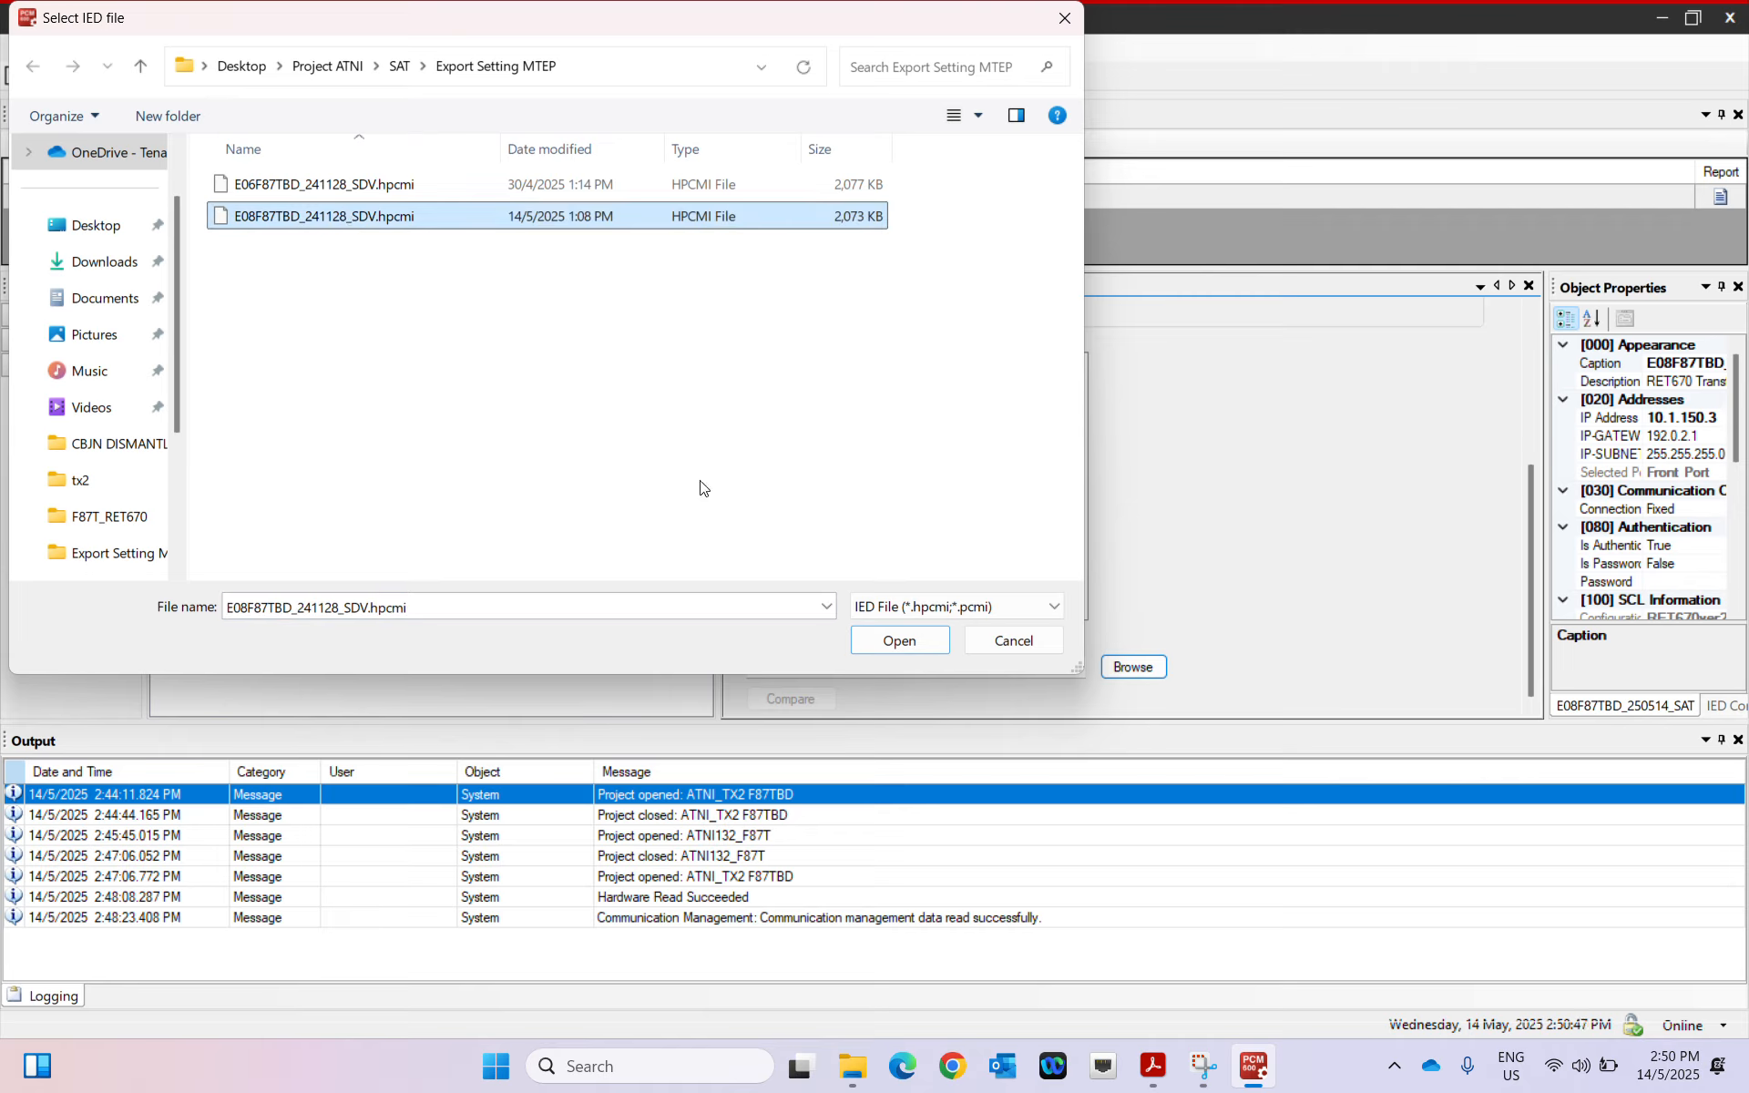
pyautogui.click(899, 641)
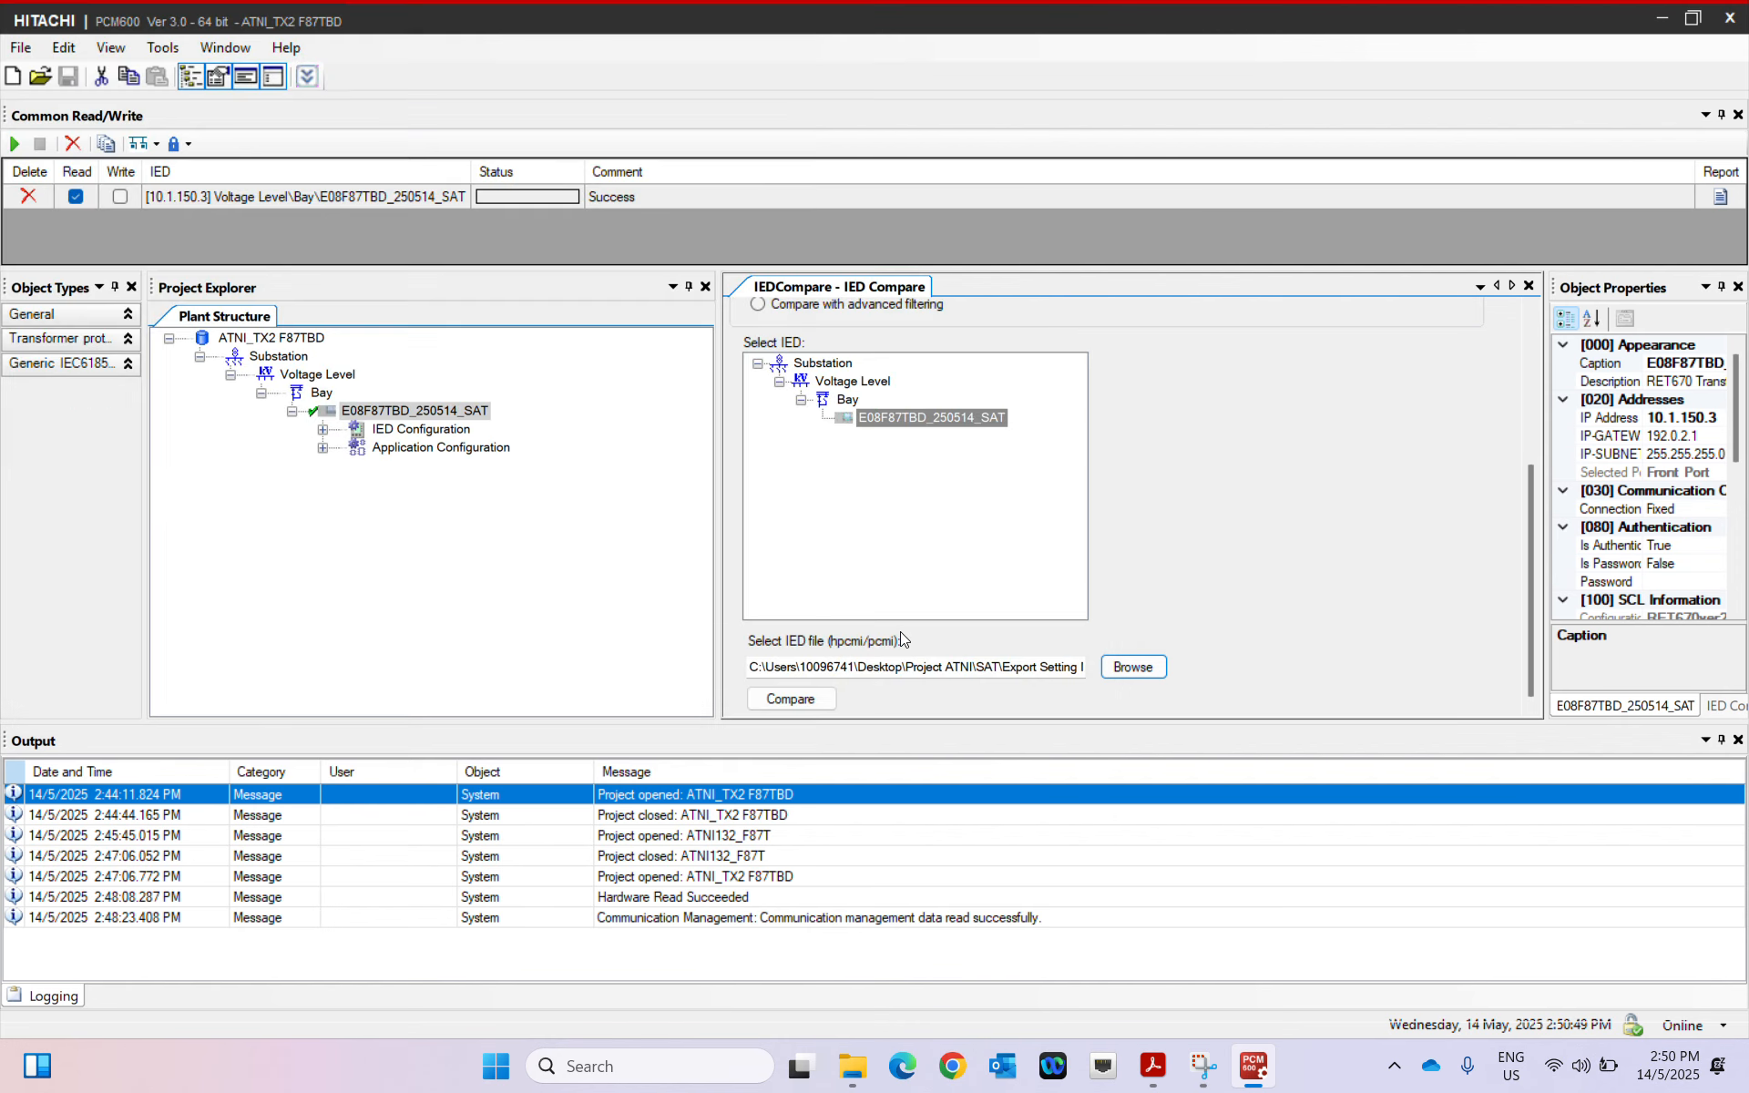
pyautogui.click(820, 701)
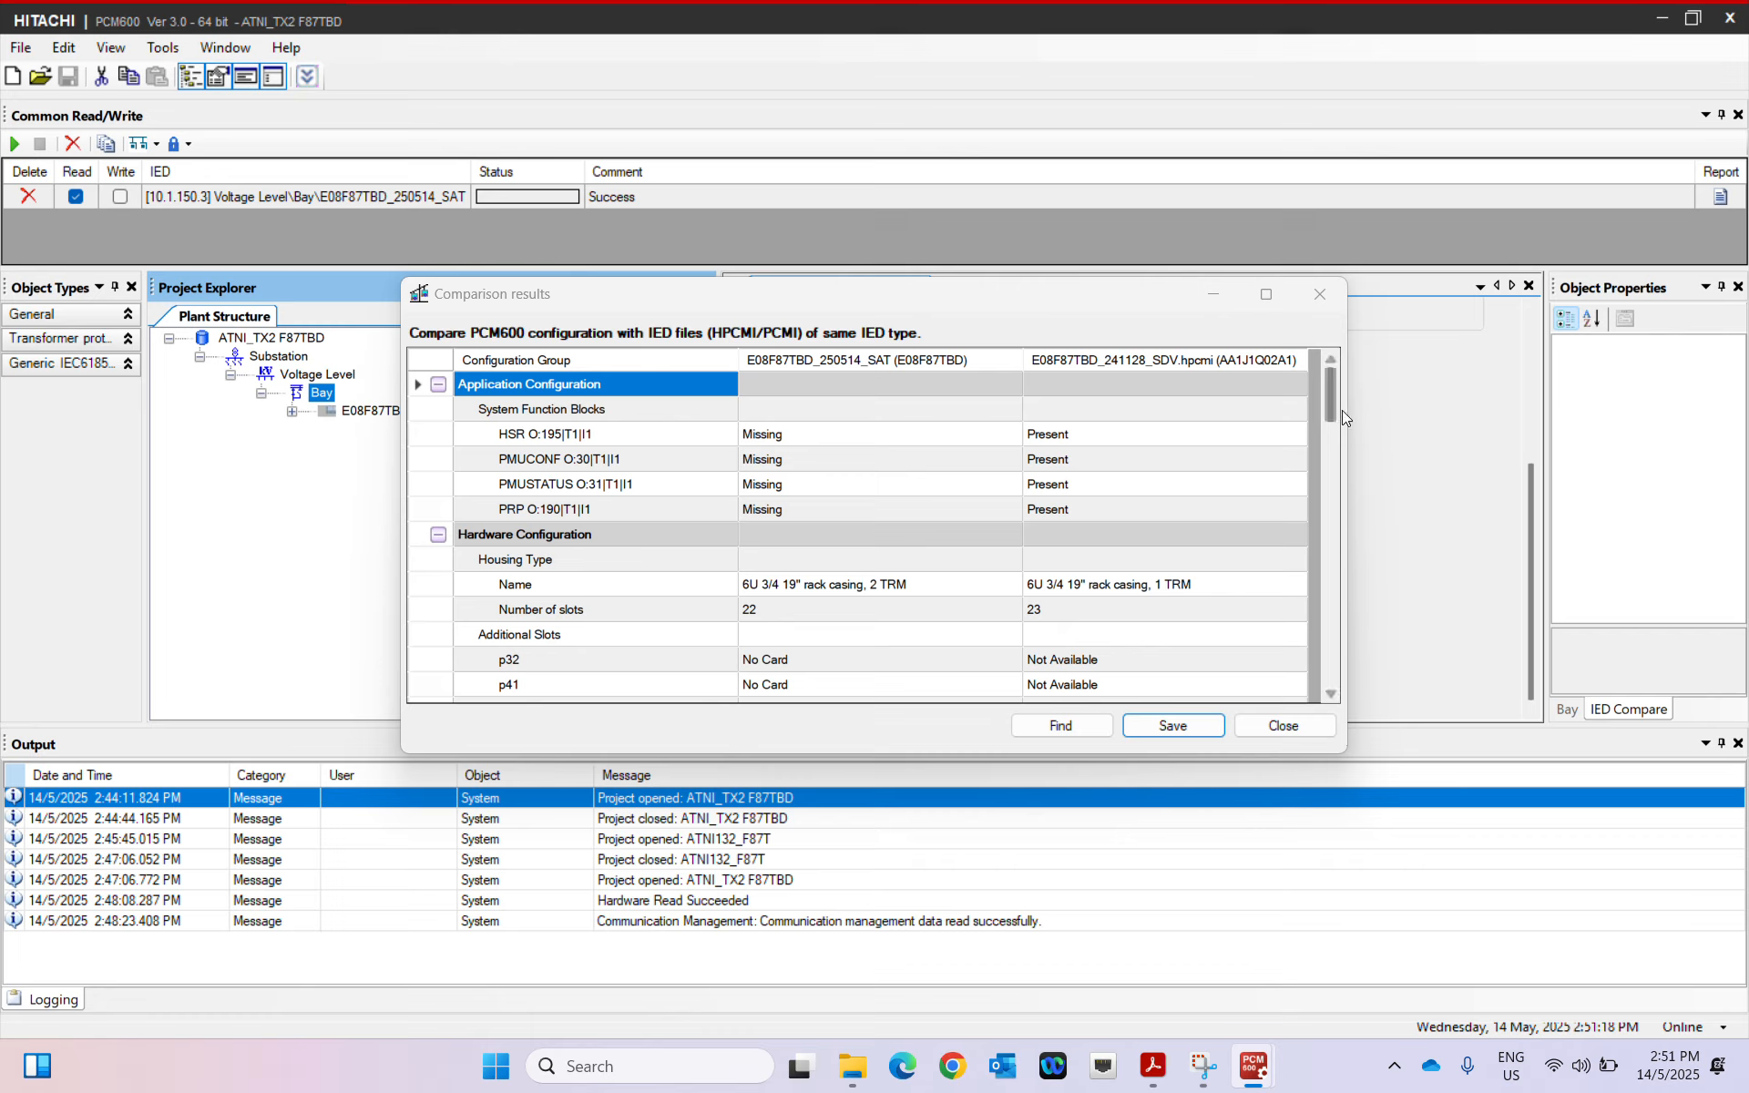
# Check the available save formats for the comparison results, including PDF, and close the results without saving
pyautogui.click(1167, 730)
pyautogui.click(1167, 730)
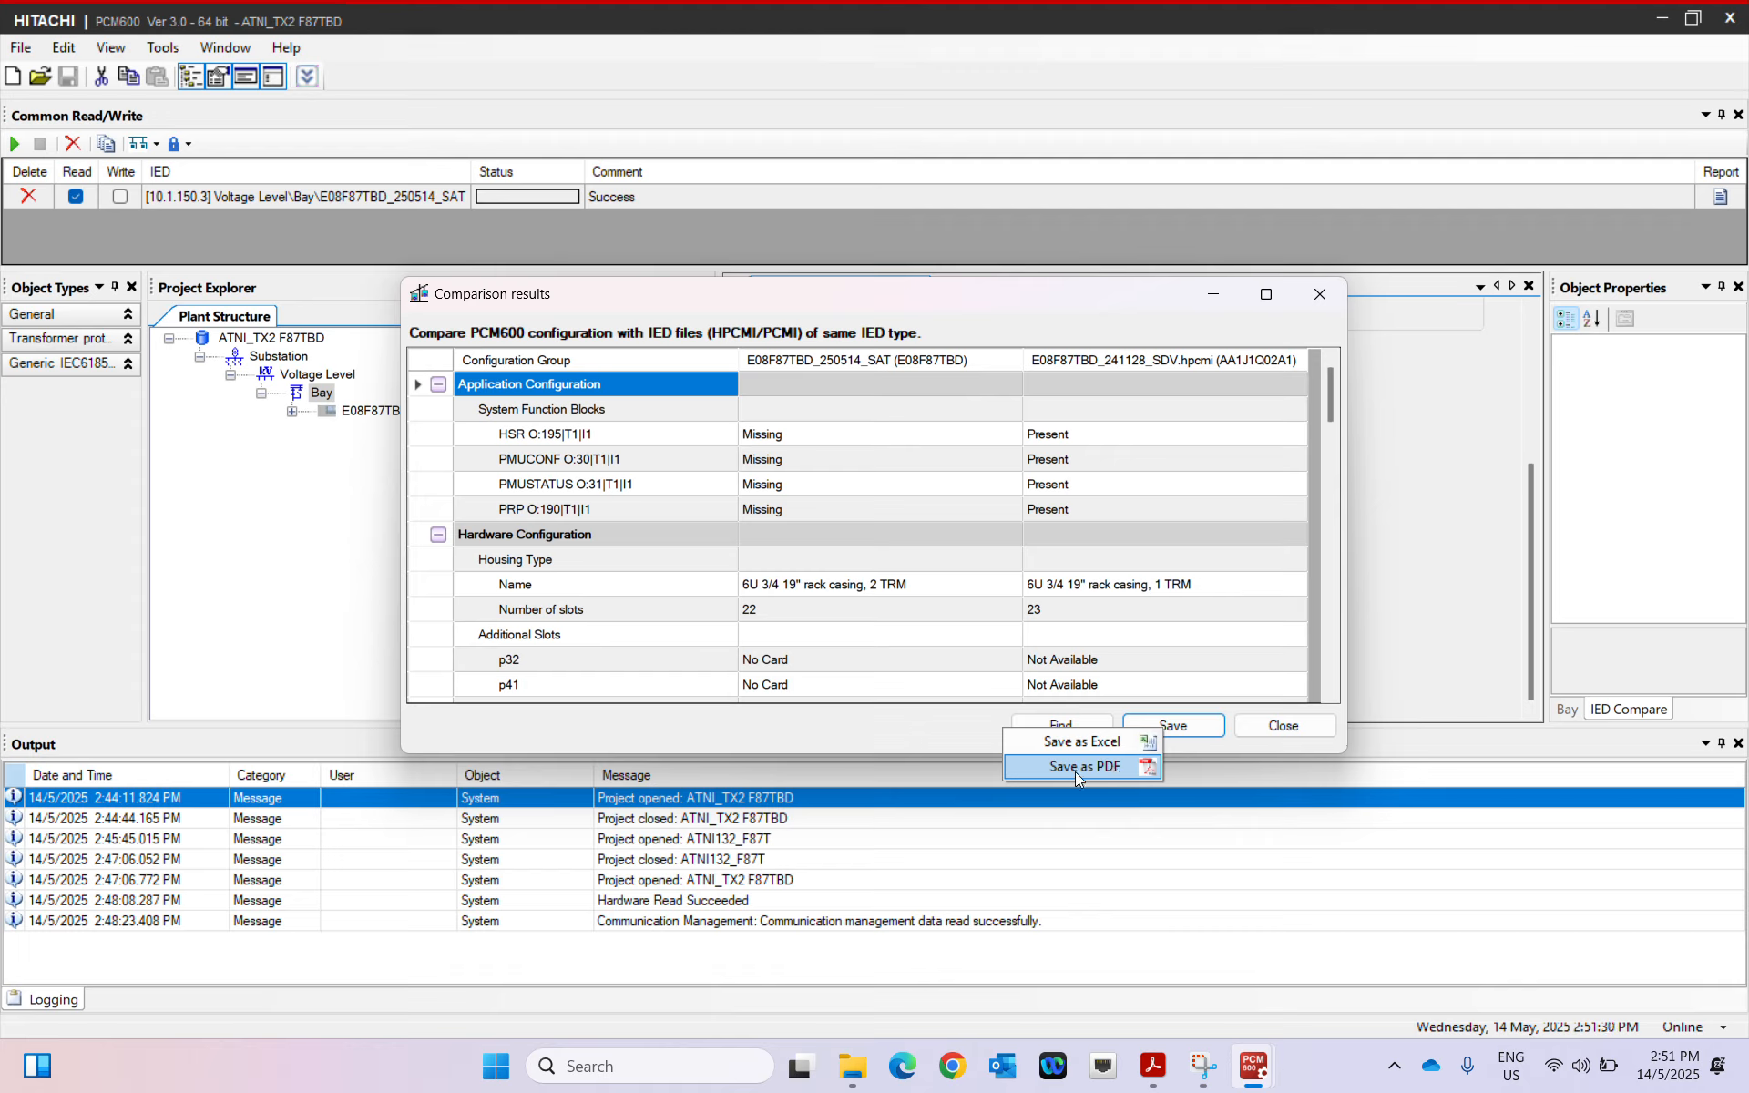
pyautogui.click(942, 747)
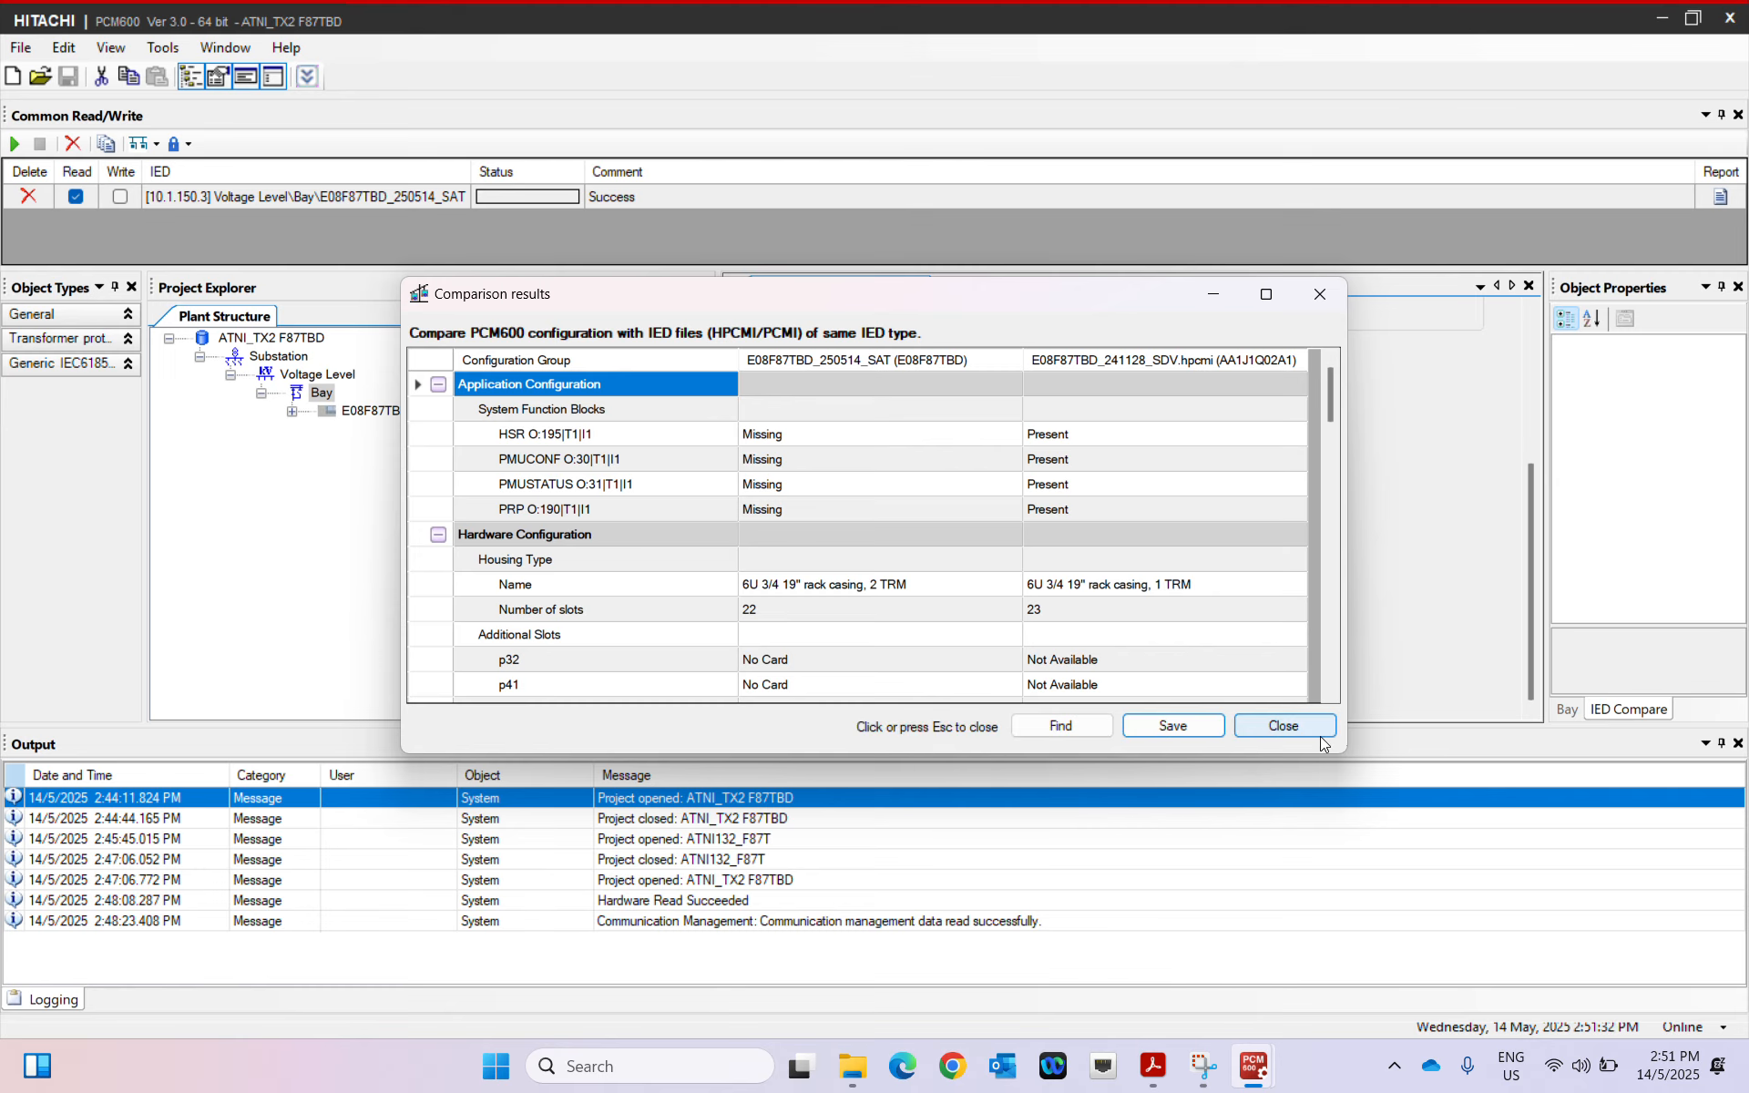
pyautogui.click(1284, 726)
# Switch to File Explorer, review the Comparison result TX2 SAT PDF from the Export Setting MTEP folder, and return to PCM600
pyautogui.click(852, 1066)
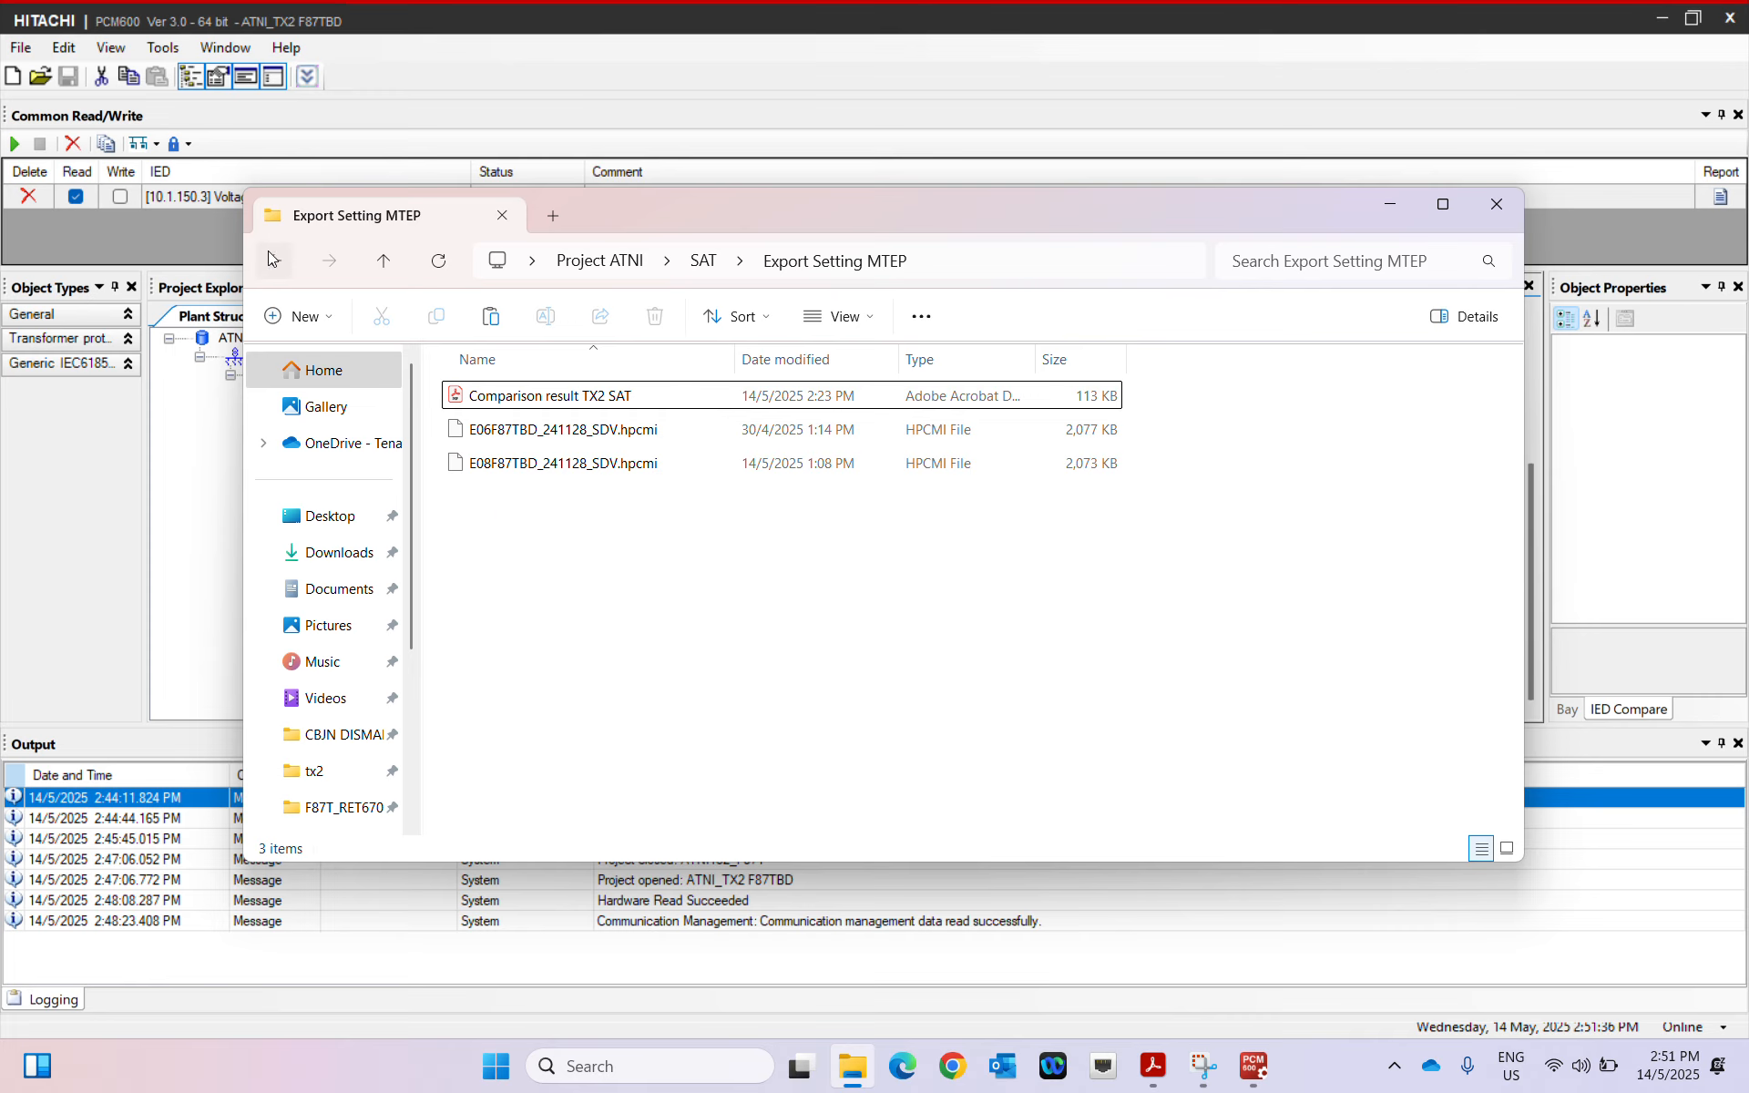
pyautogui.doubleClick(500, 397)
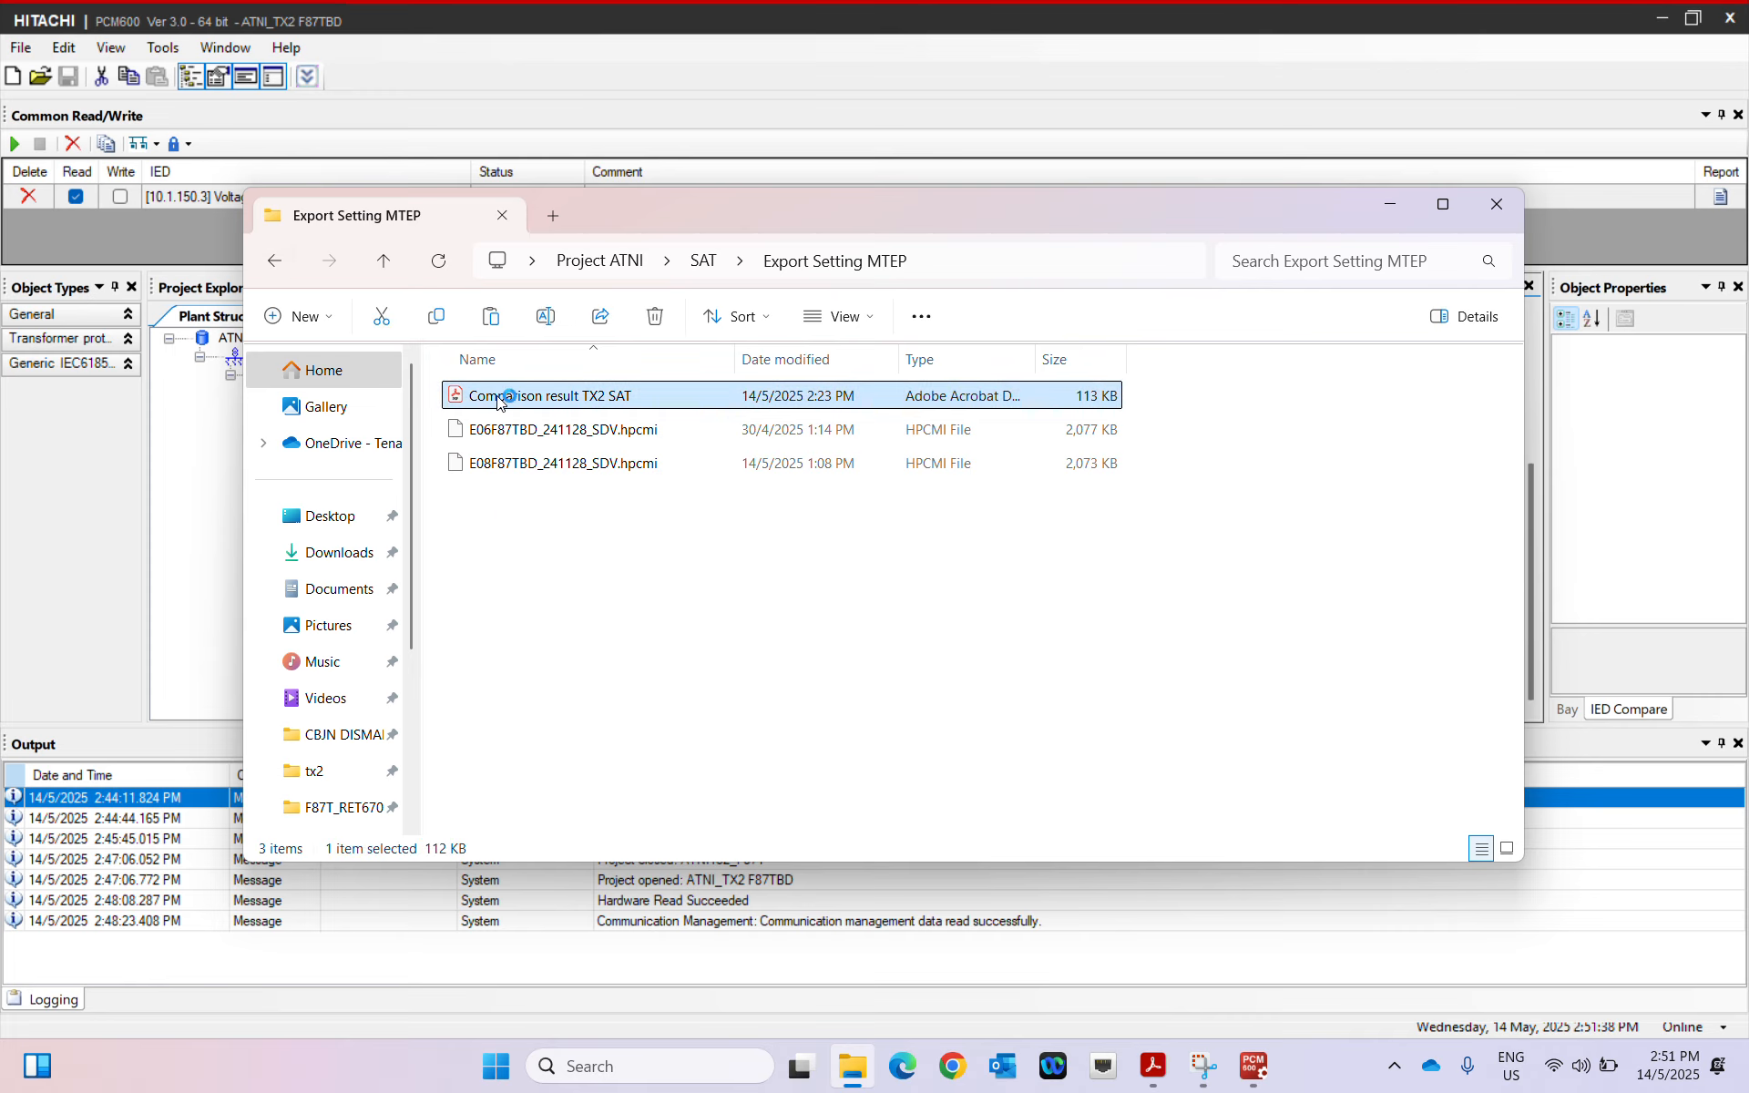
pyautogui.scroll(15, 944, 638)
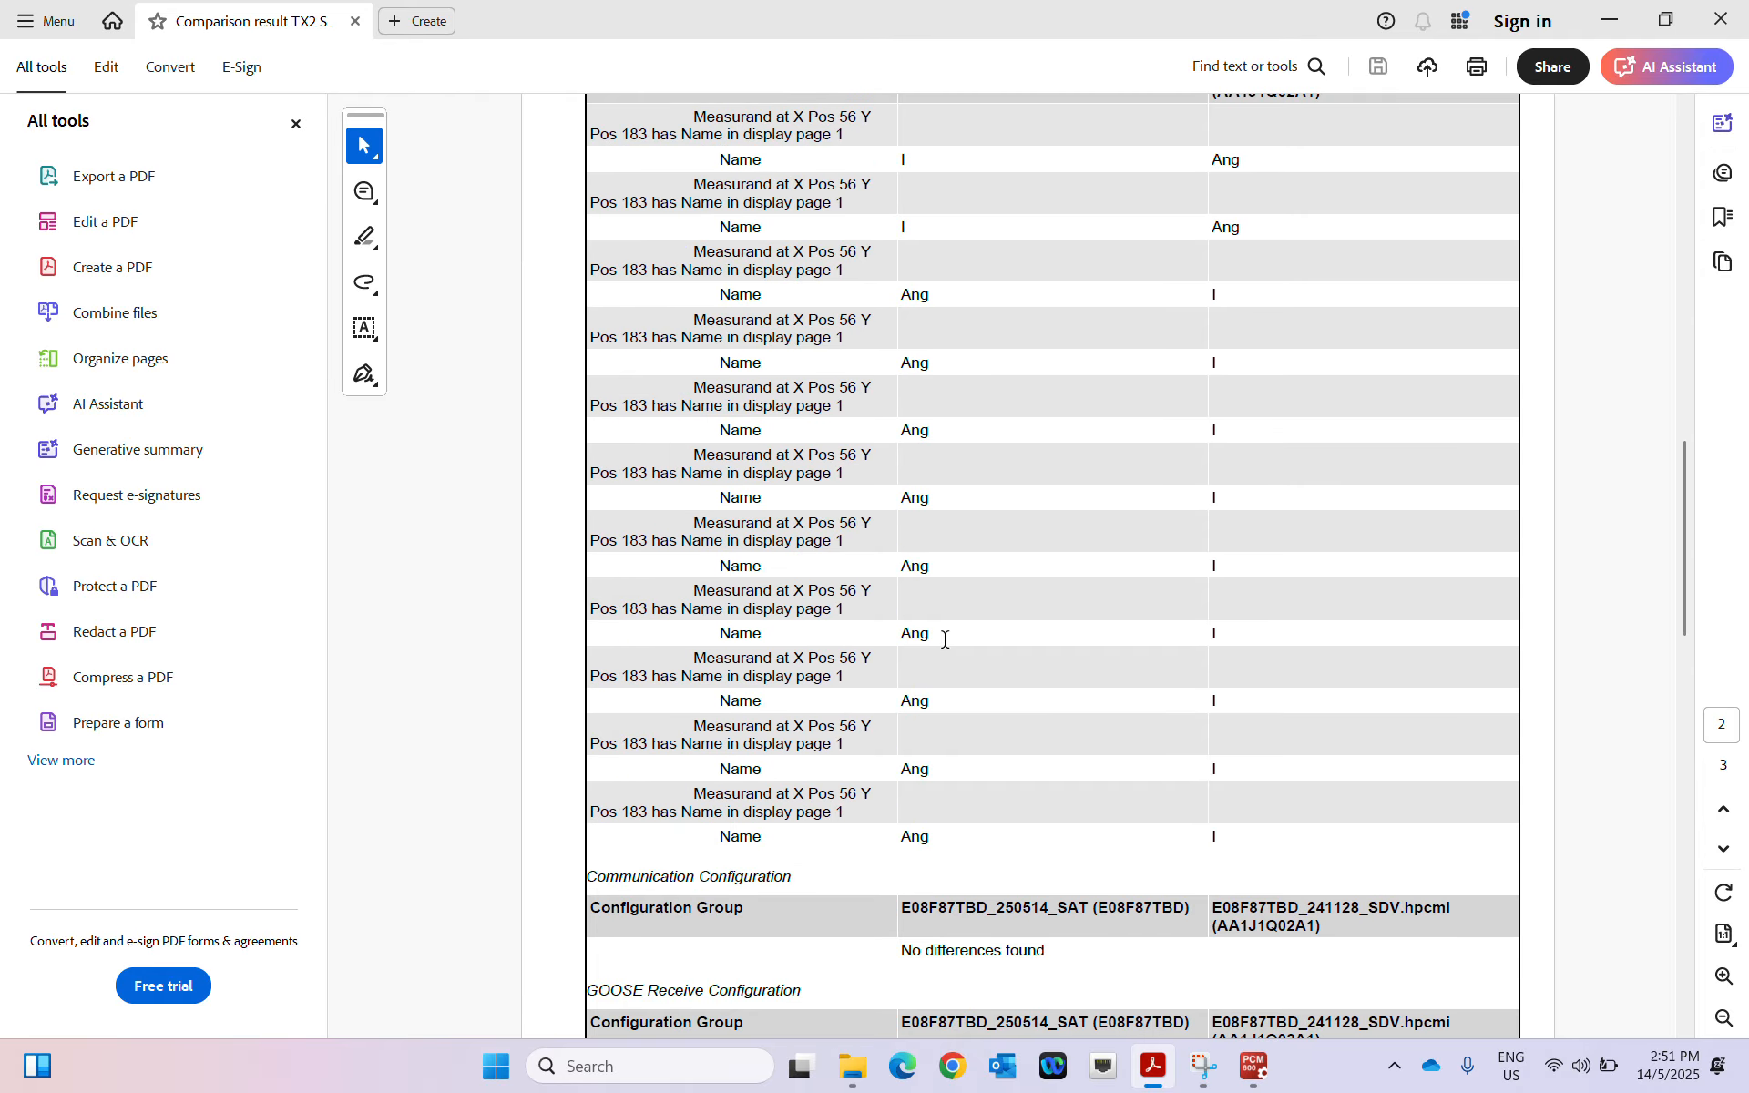
pyautogui.scroll(10, 945, 639)
pyautogui.scroll(-20, 945, 640)
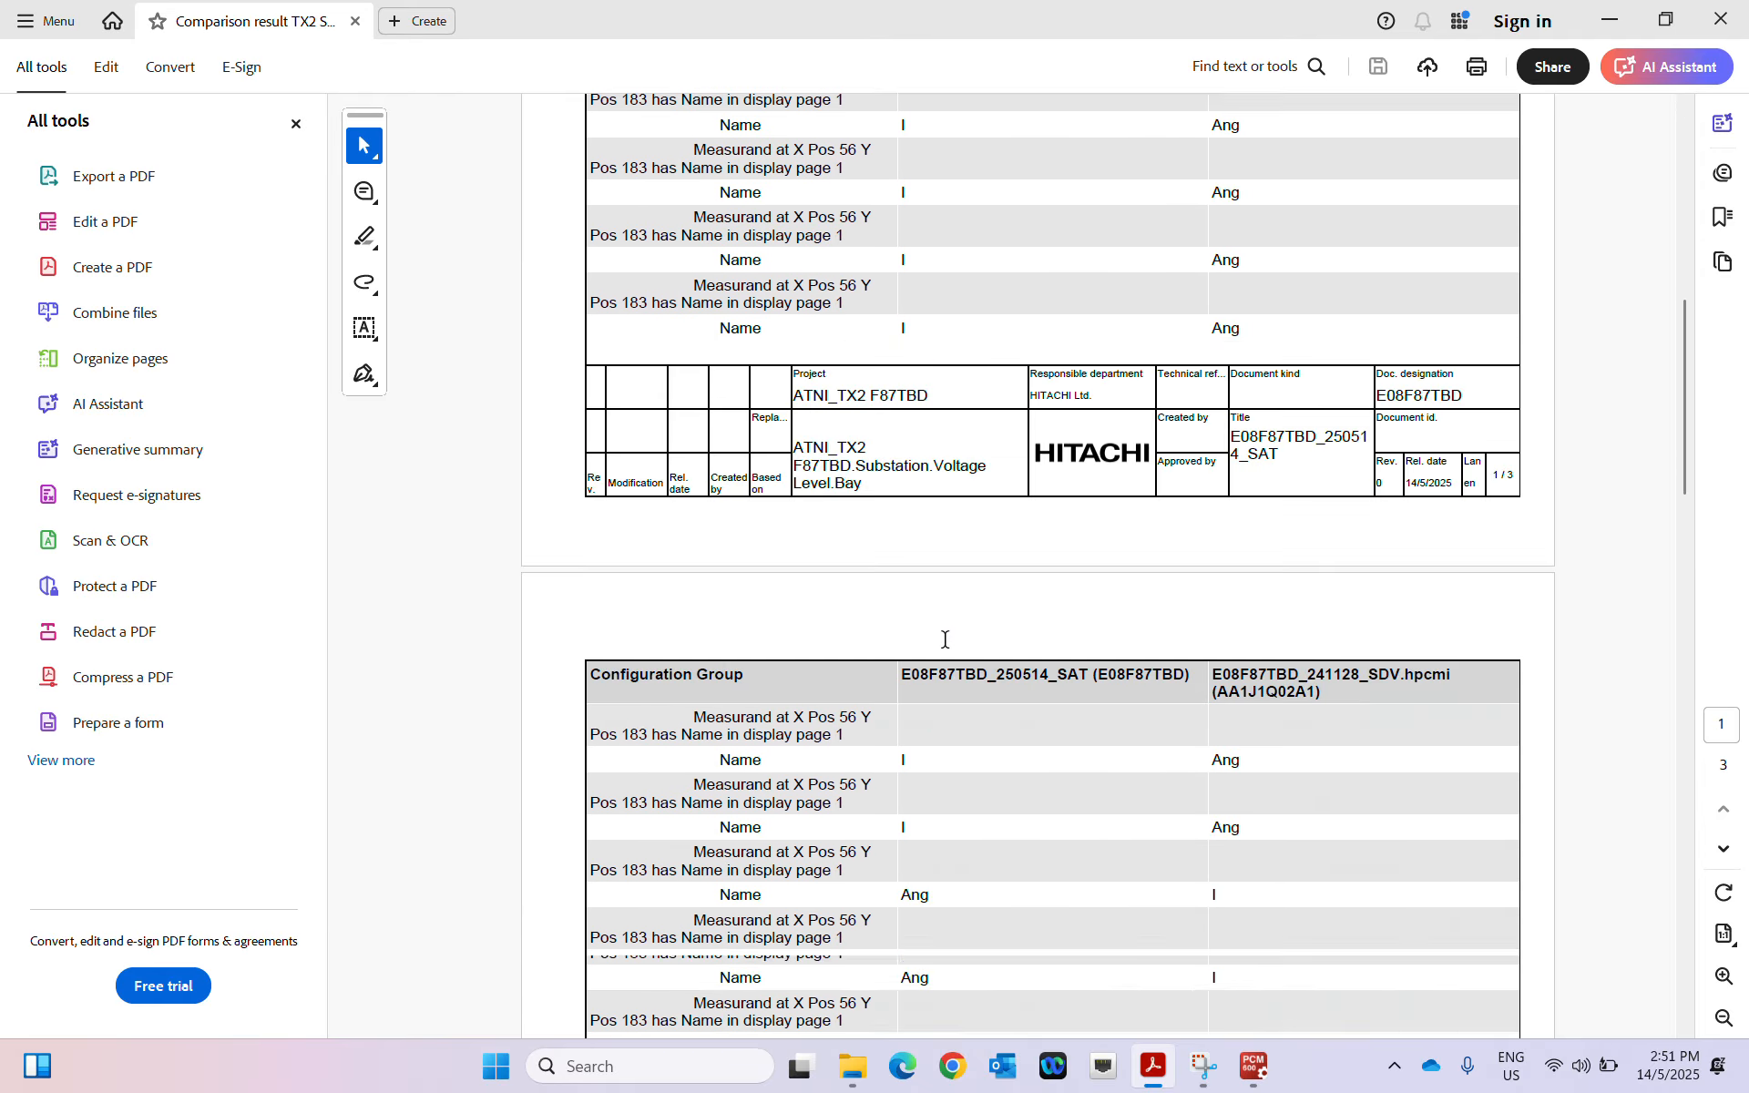
pyautogui.scroll(-10, 945, 639)
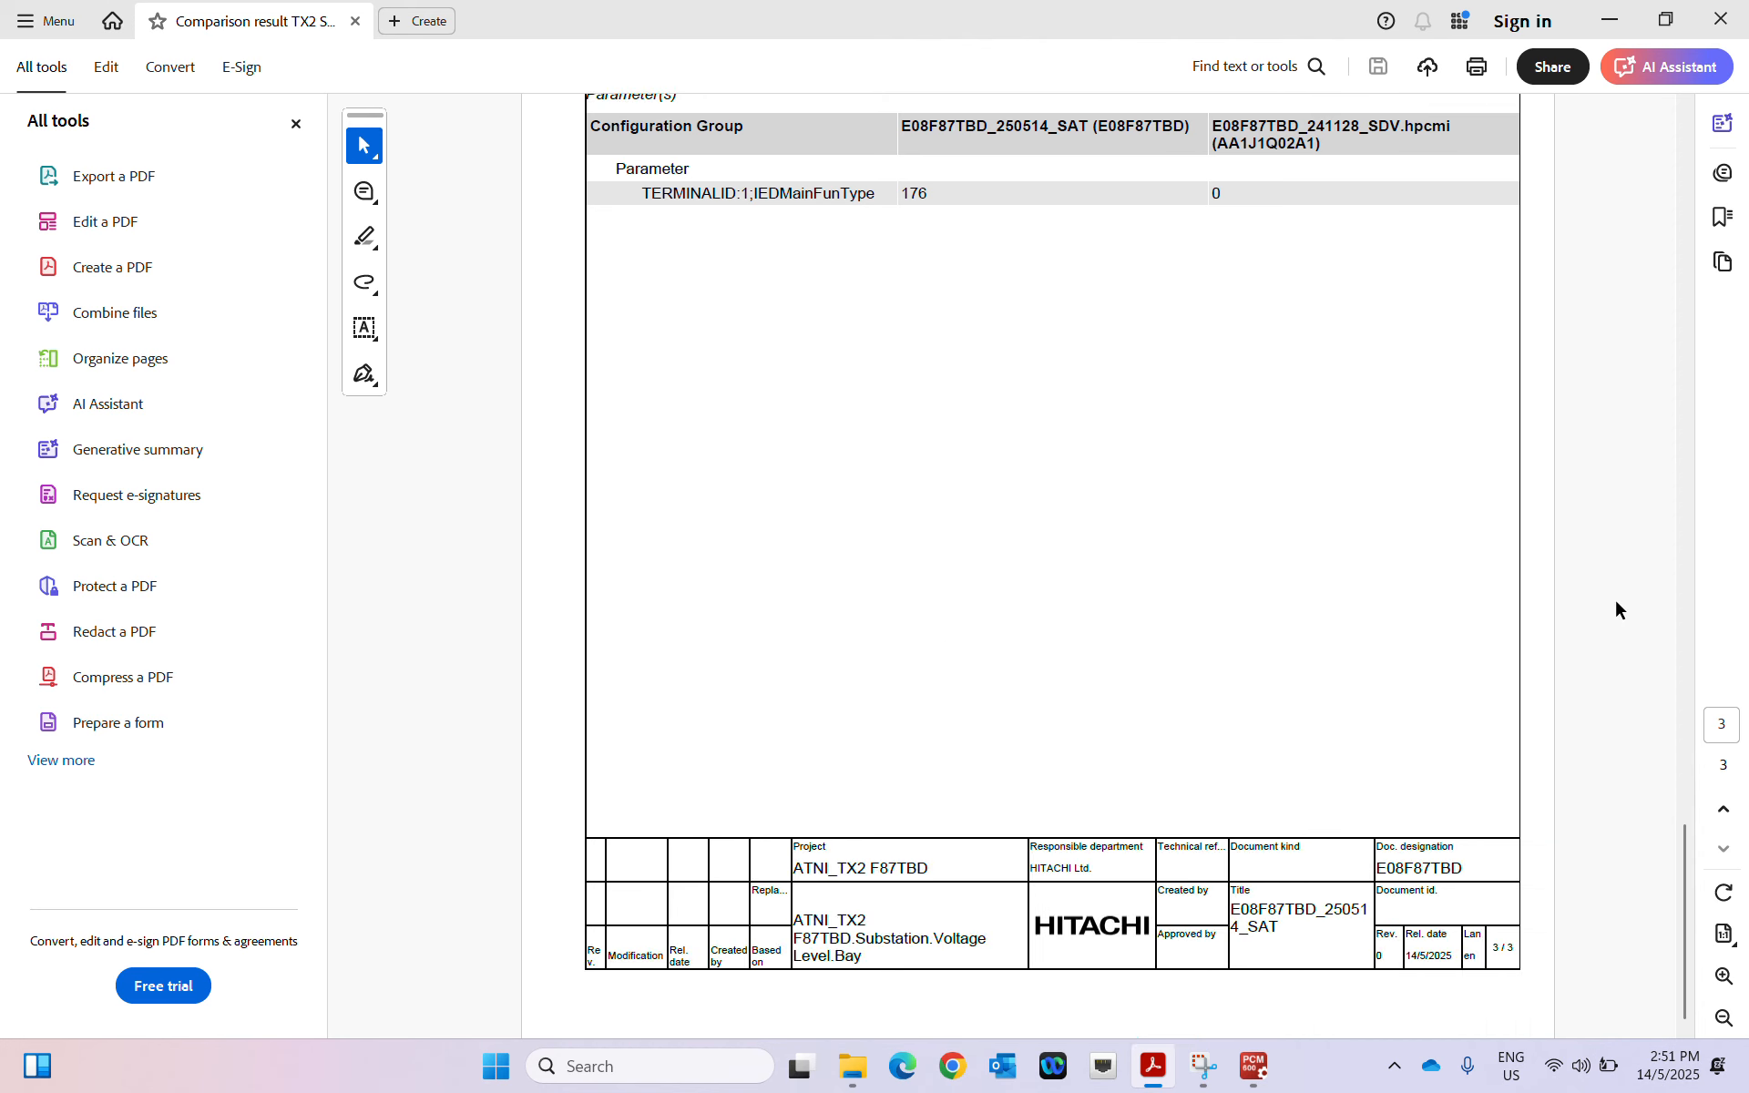
pyautogui.click(1626, 19)
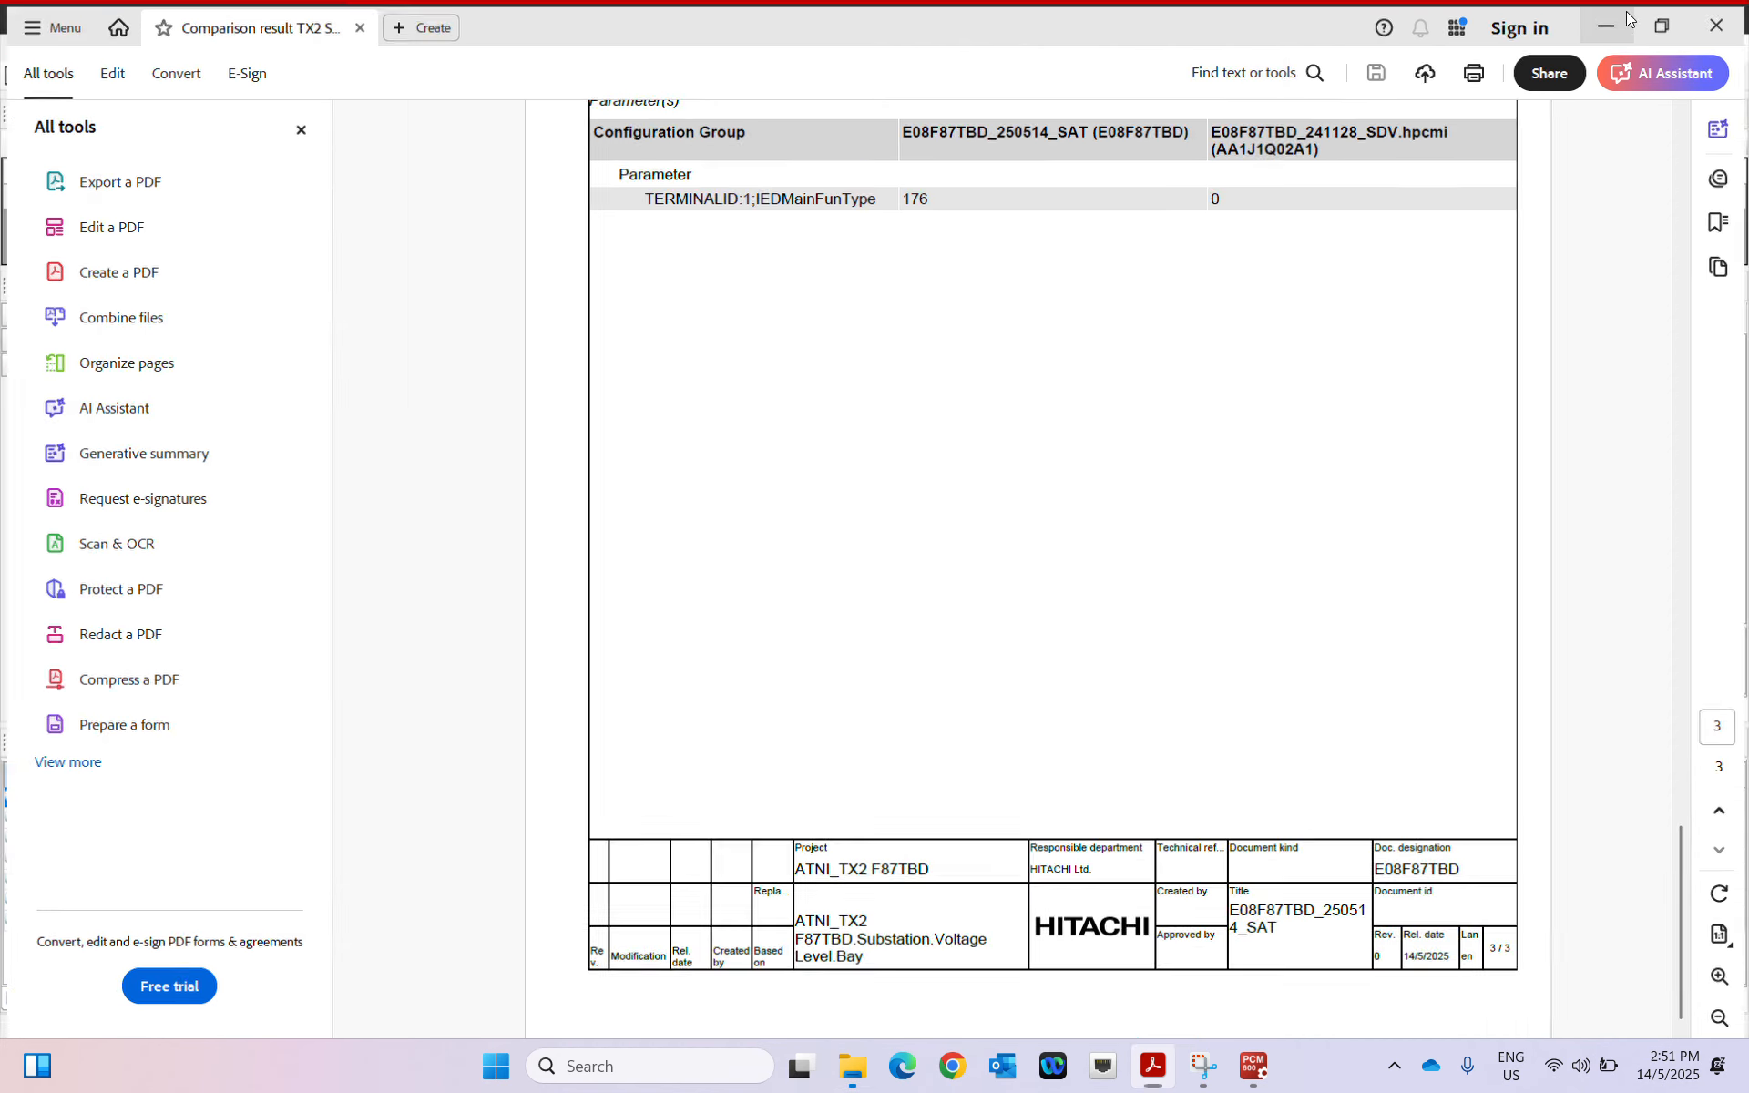
pyautogui.moveTo(1064, 357); pyautogui.dragTo(482, 358)
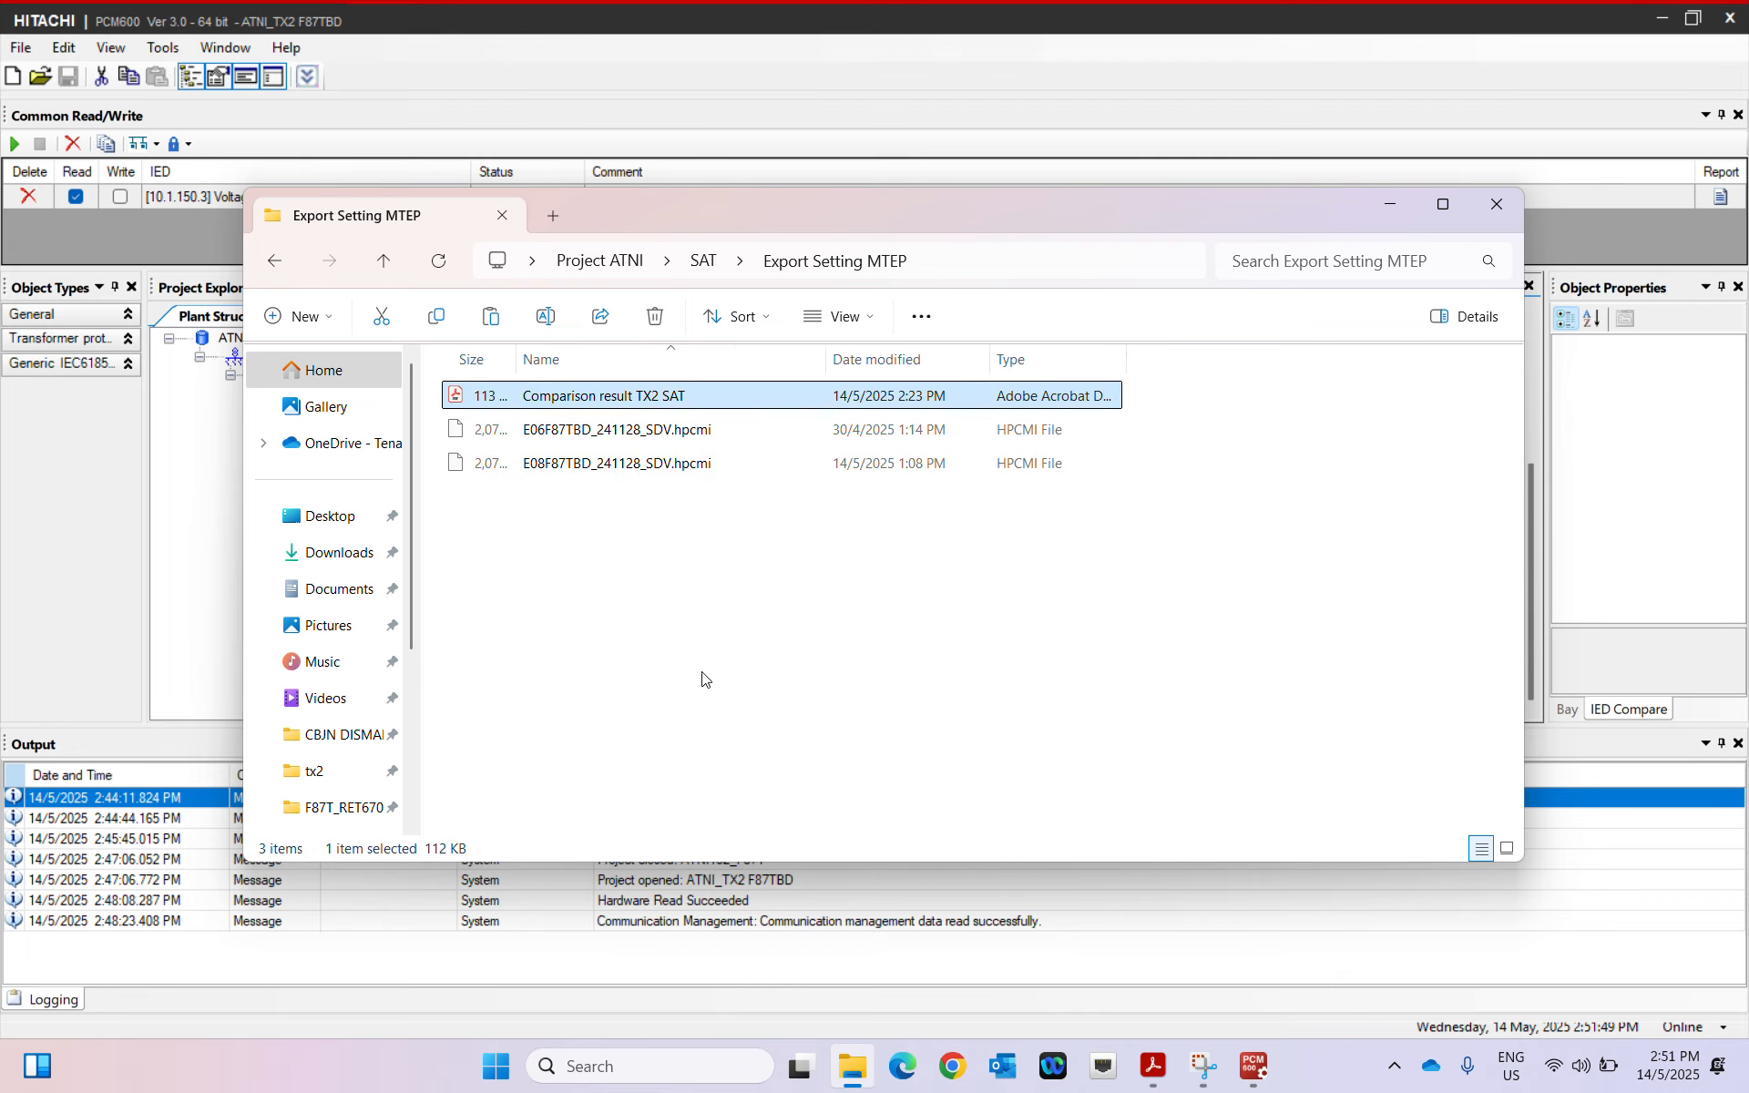
pyautogui.click(702, 679)
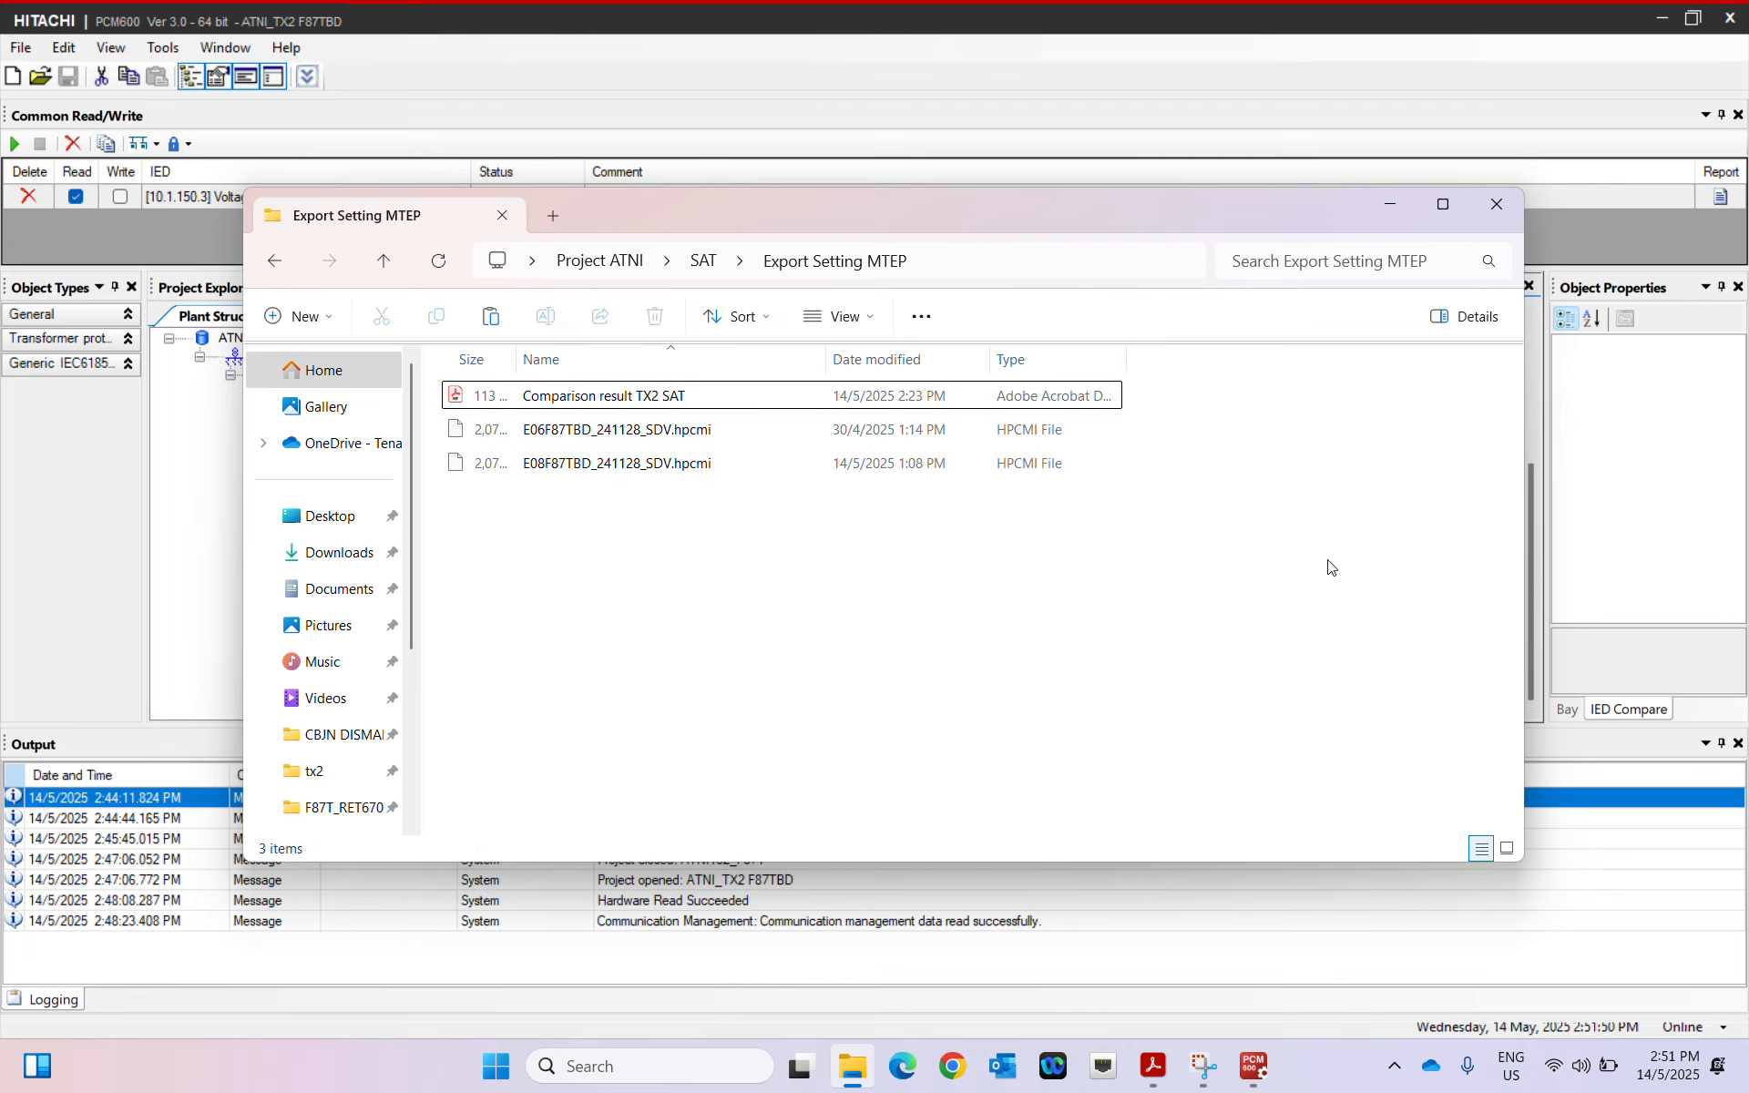
pyautogui.click(1380, 203)
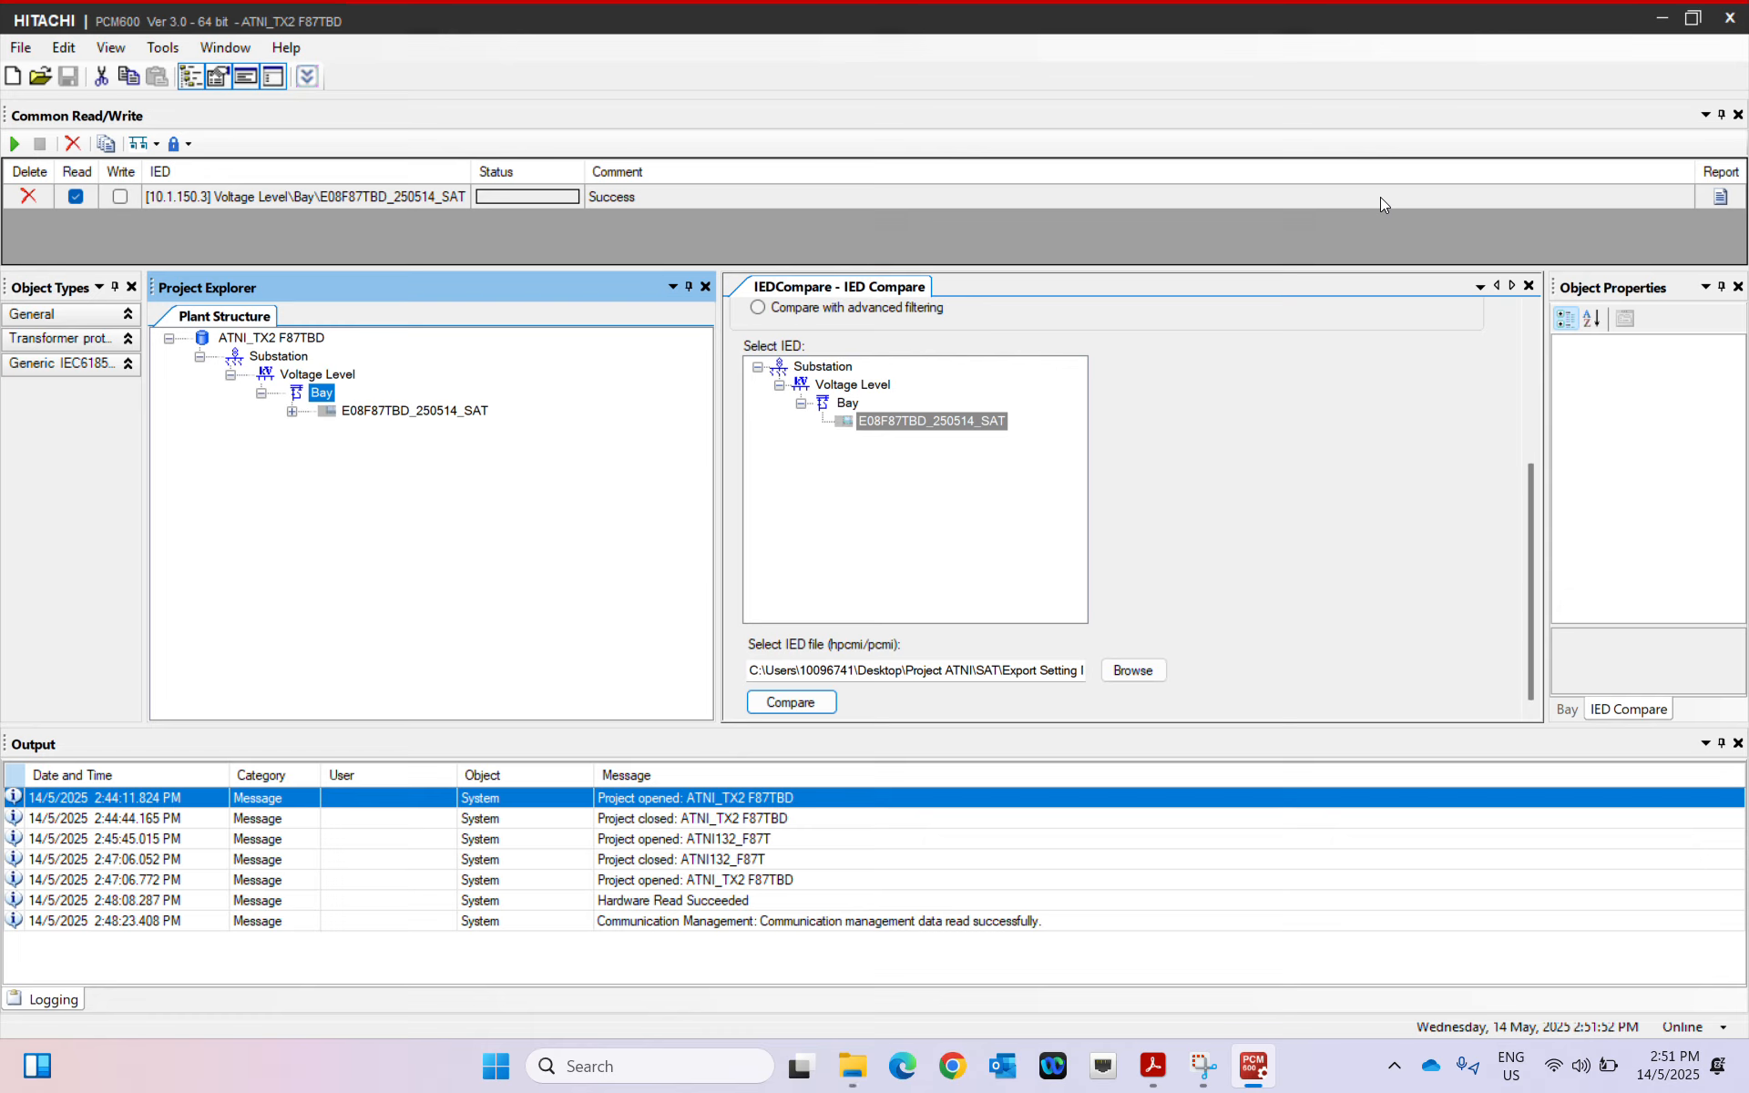